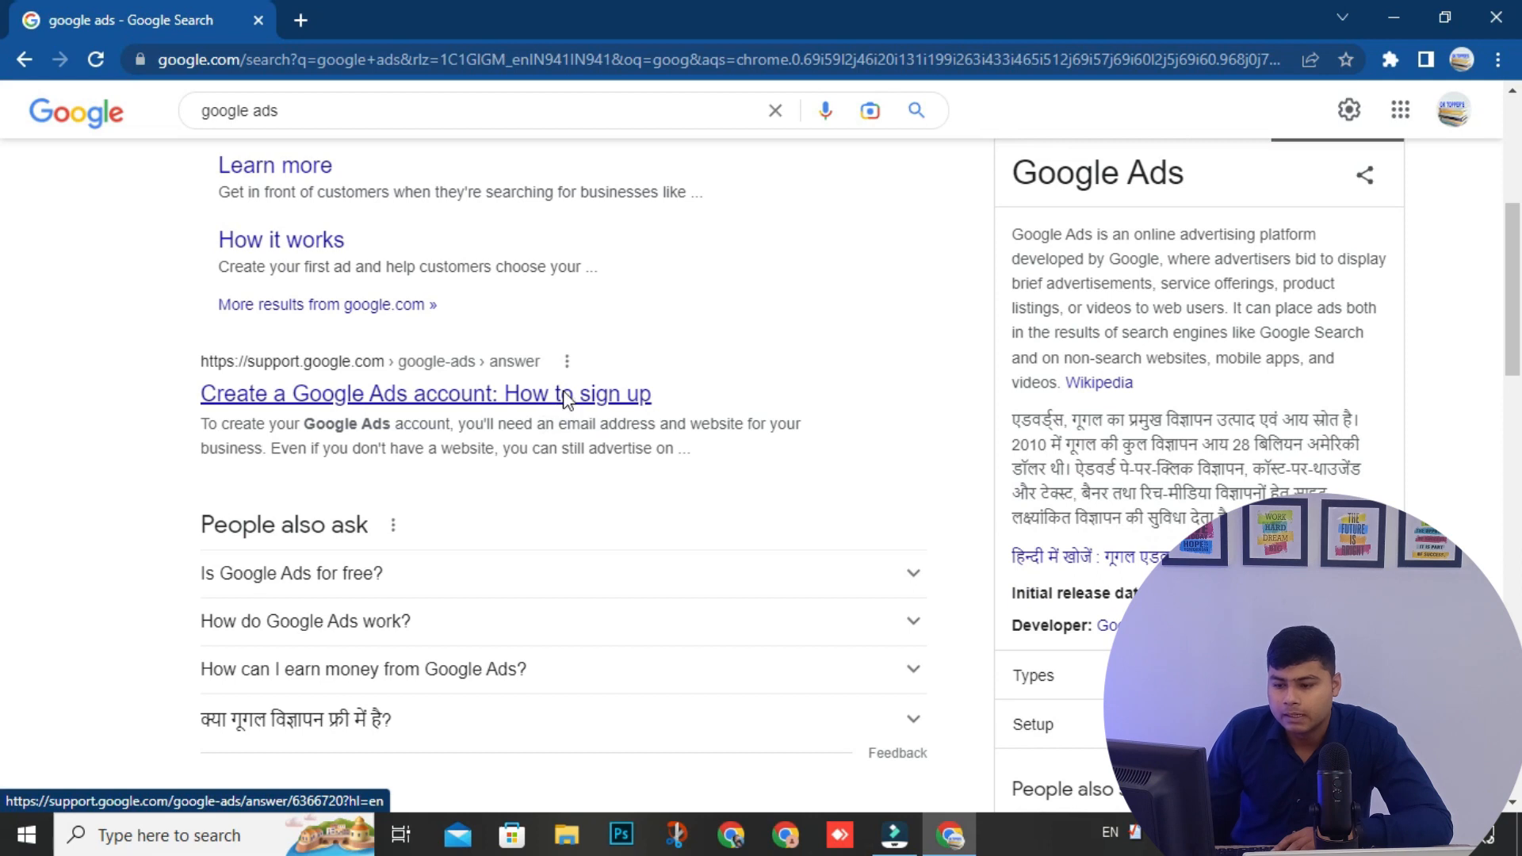
pyautogui.click(562, 394)
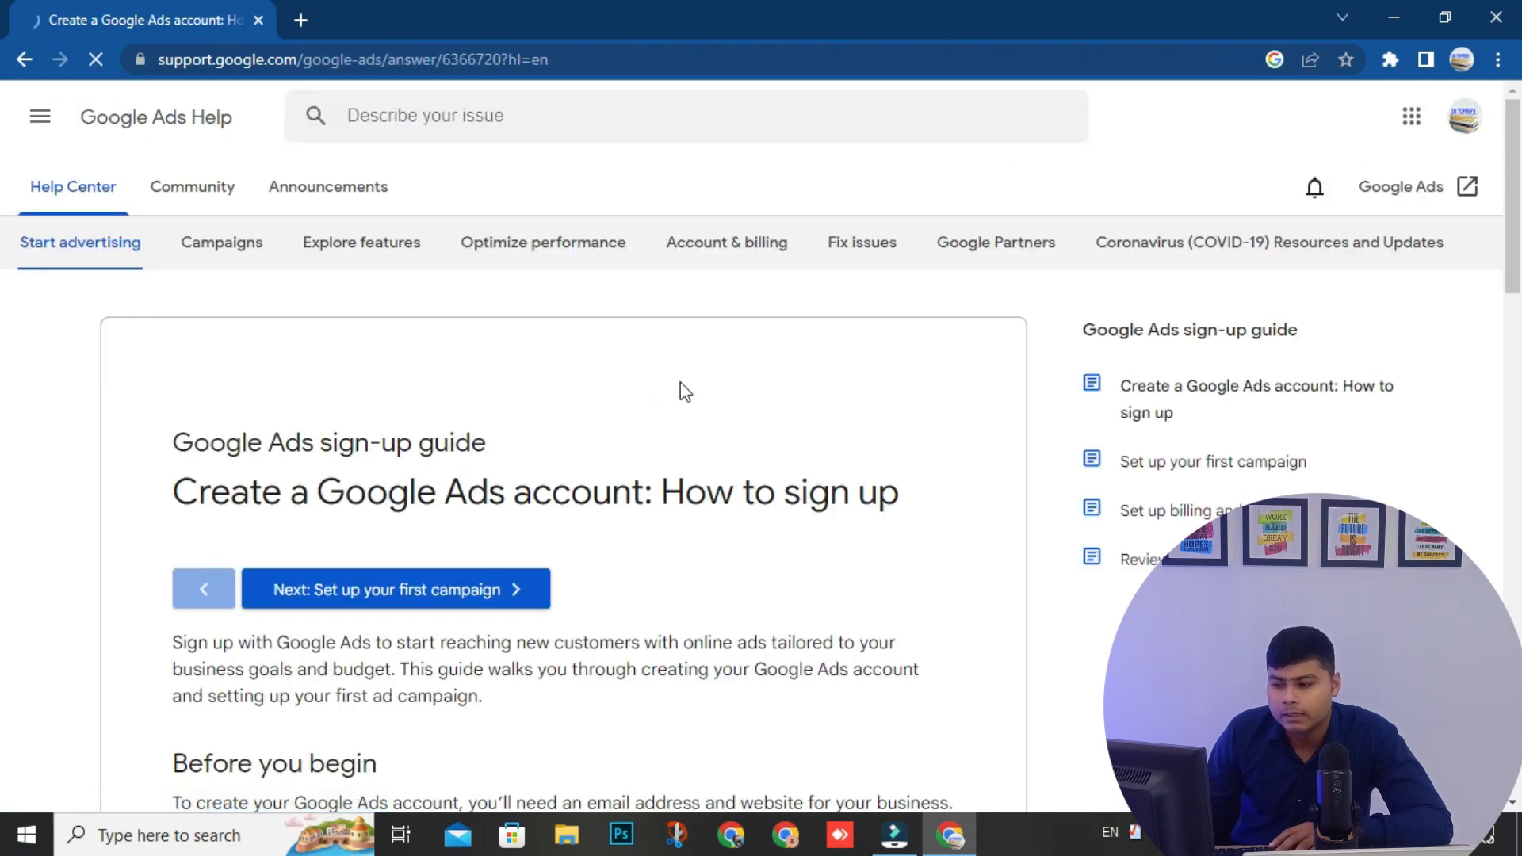
pyautogui.click(25, 60)
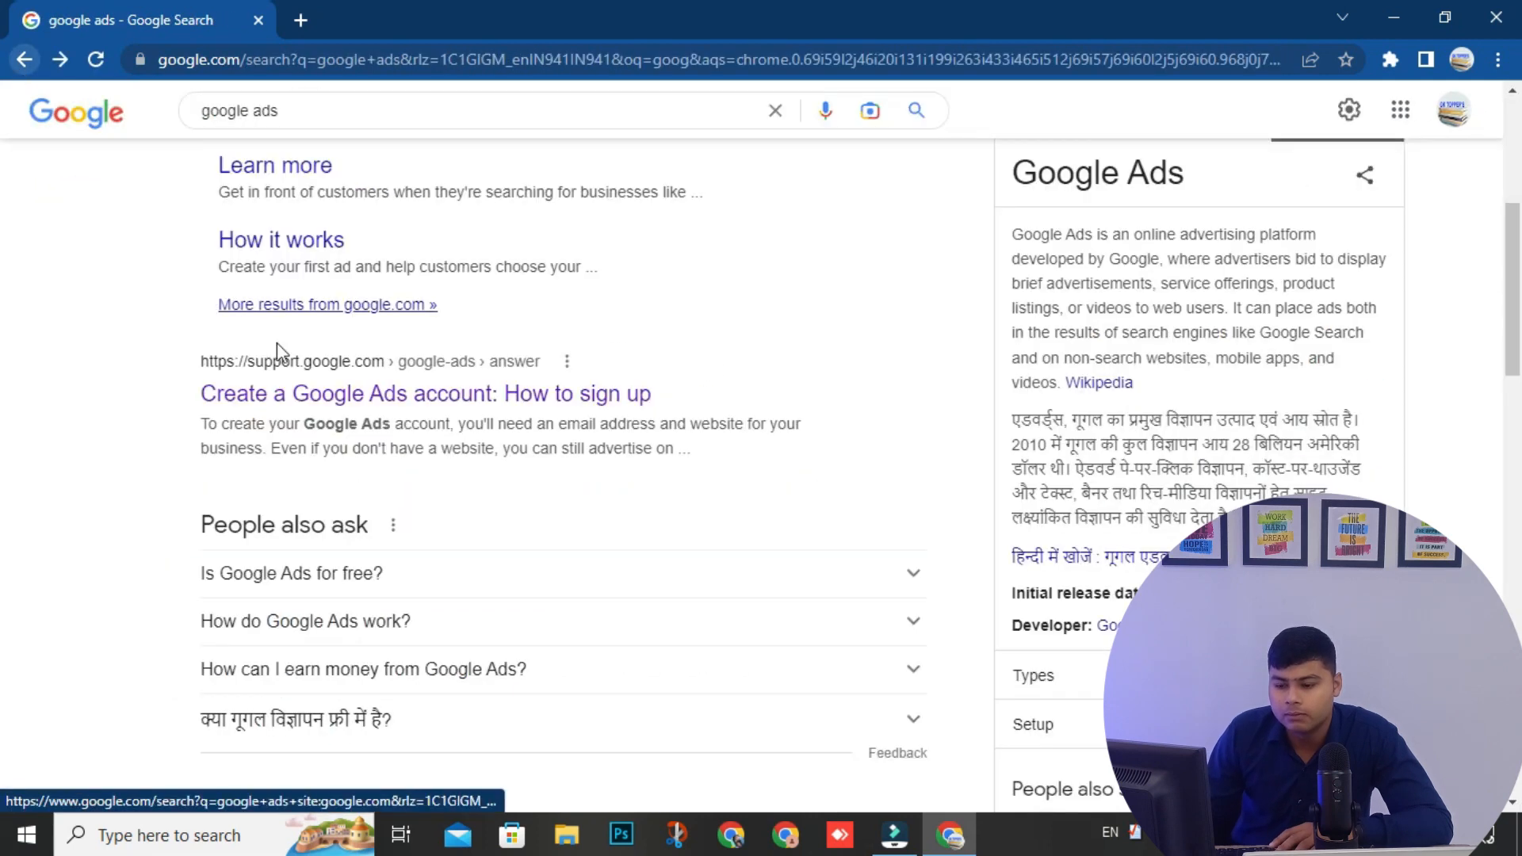
pyautogui.scroll(-5, 253, 380)
# - Open the Google Ads home page and start signing in
pyautogui.hotkey('alt', 'Left')
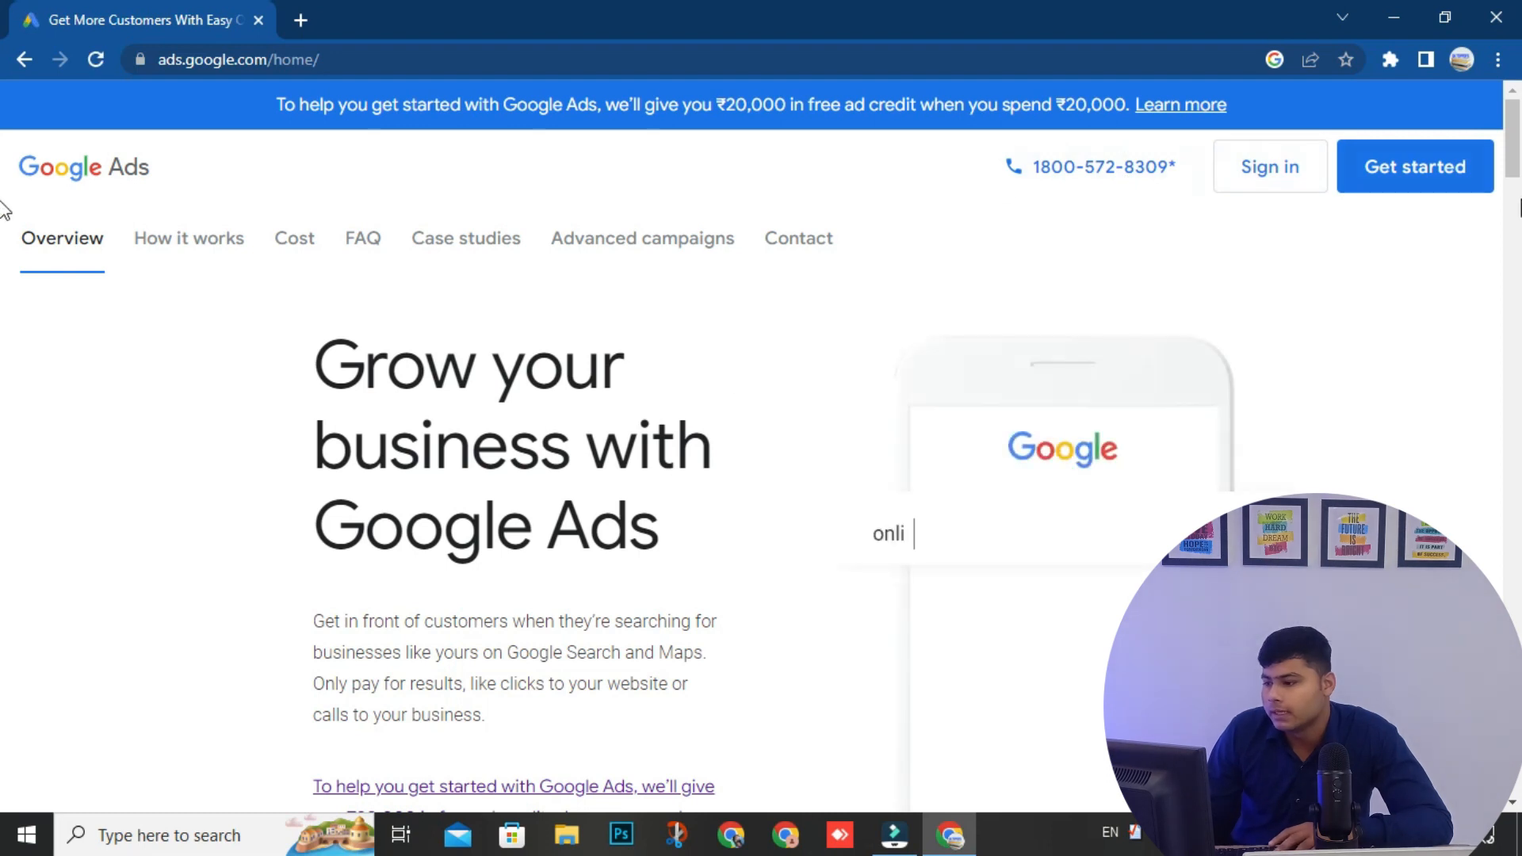
pyautogui.click(1254, 169)
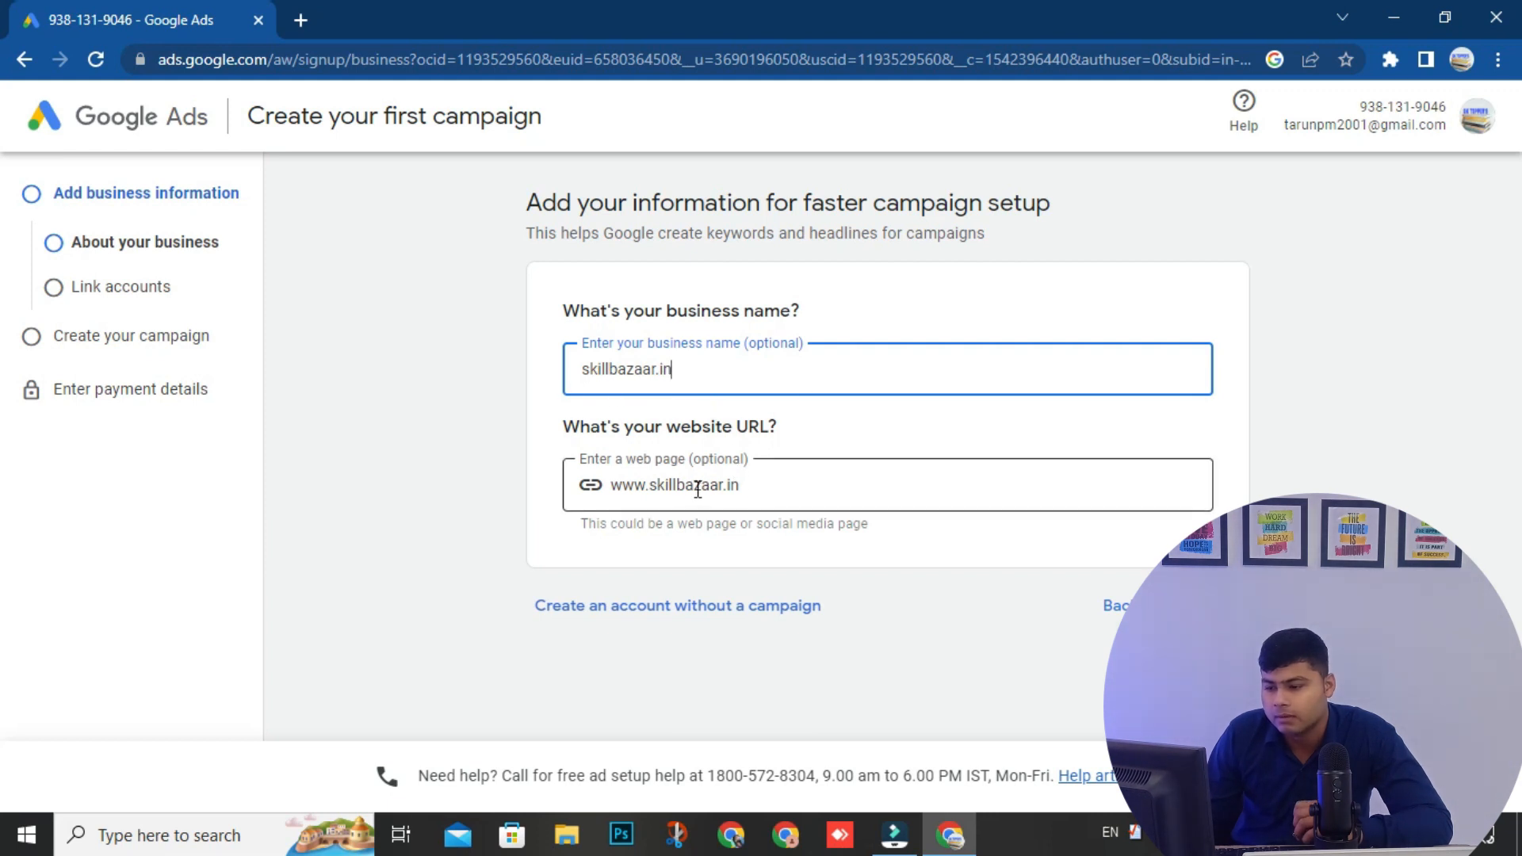
pyautogui.click(682, 369)
pyautogui.click(778, 482)
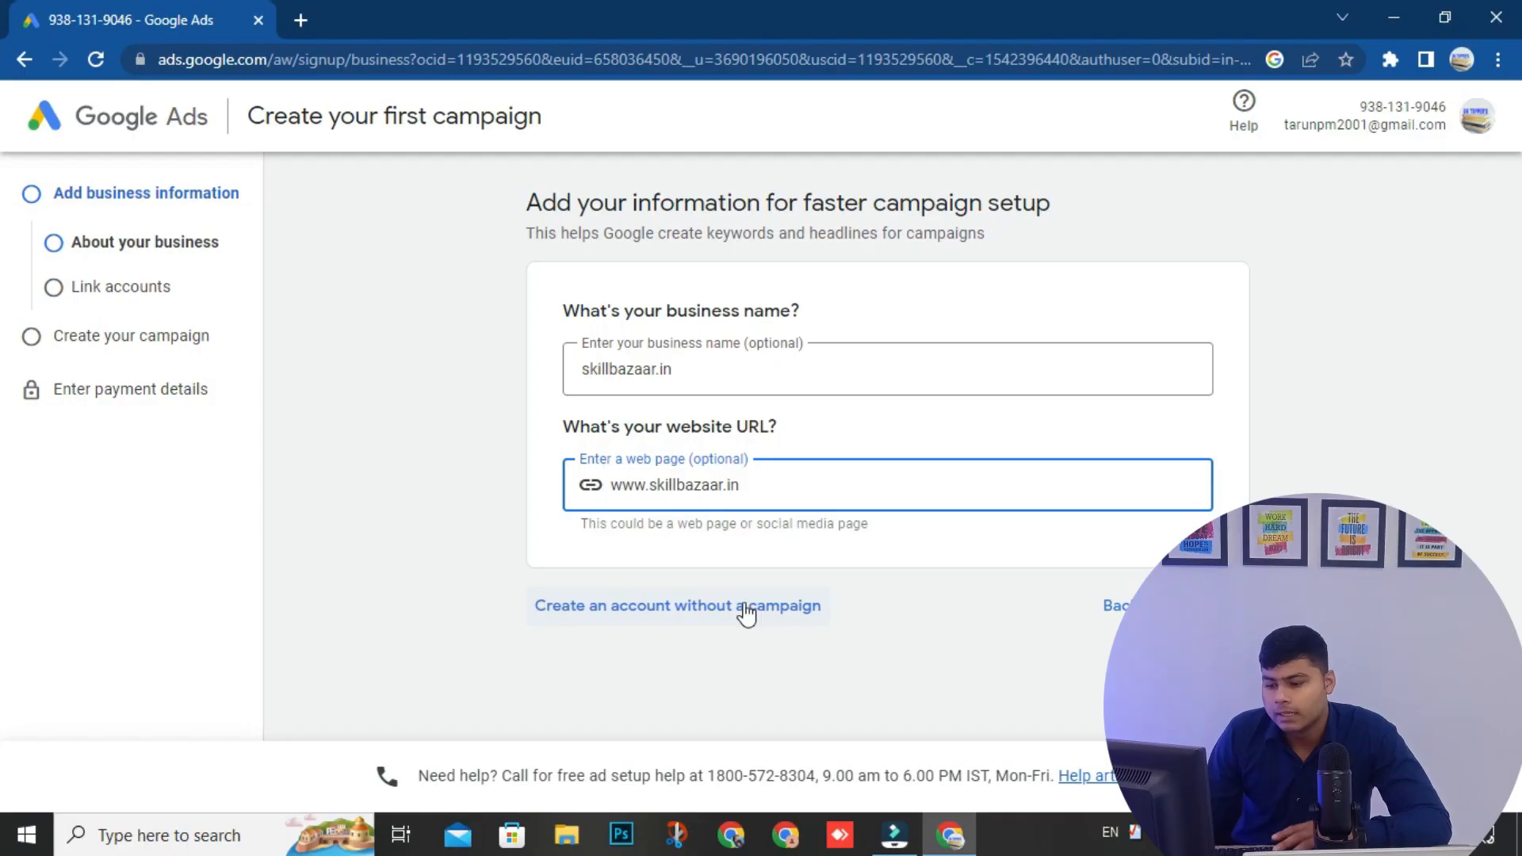
pyautogui.click(729, 606)
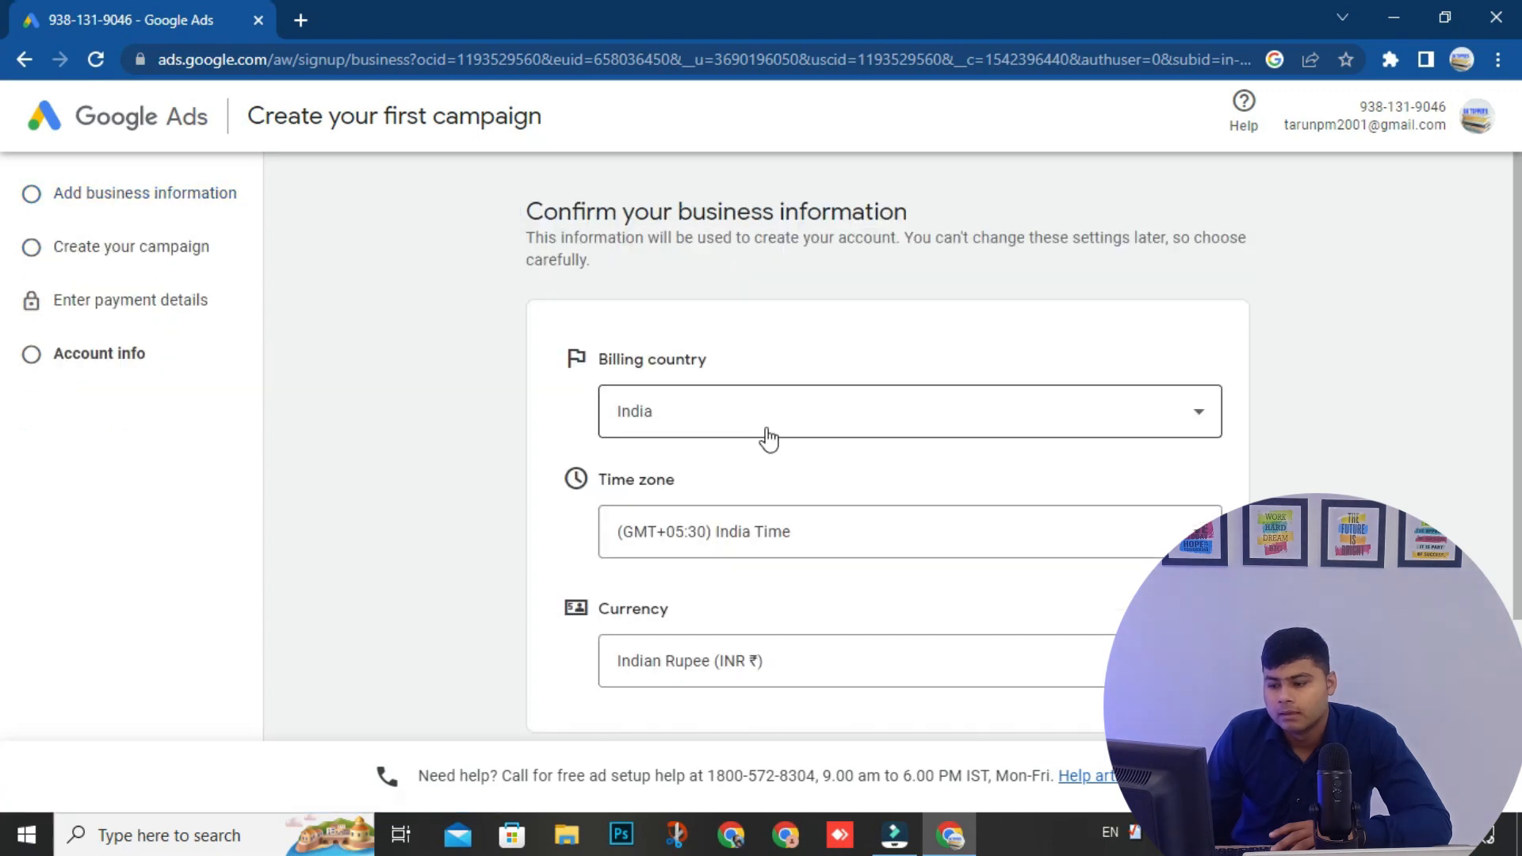
# - Decline personalized phone guidance and submit the business information with India, (GMT+05:30) India Time and Indian Rupee
pyautogui.scroll(-3, 764, 435)
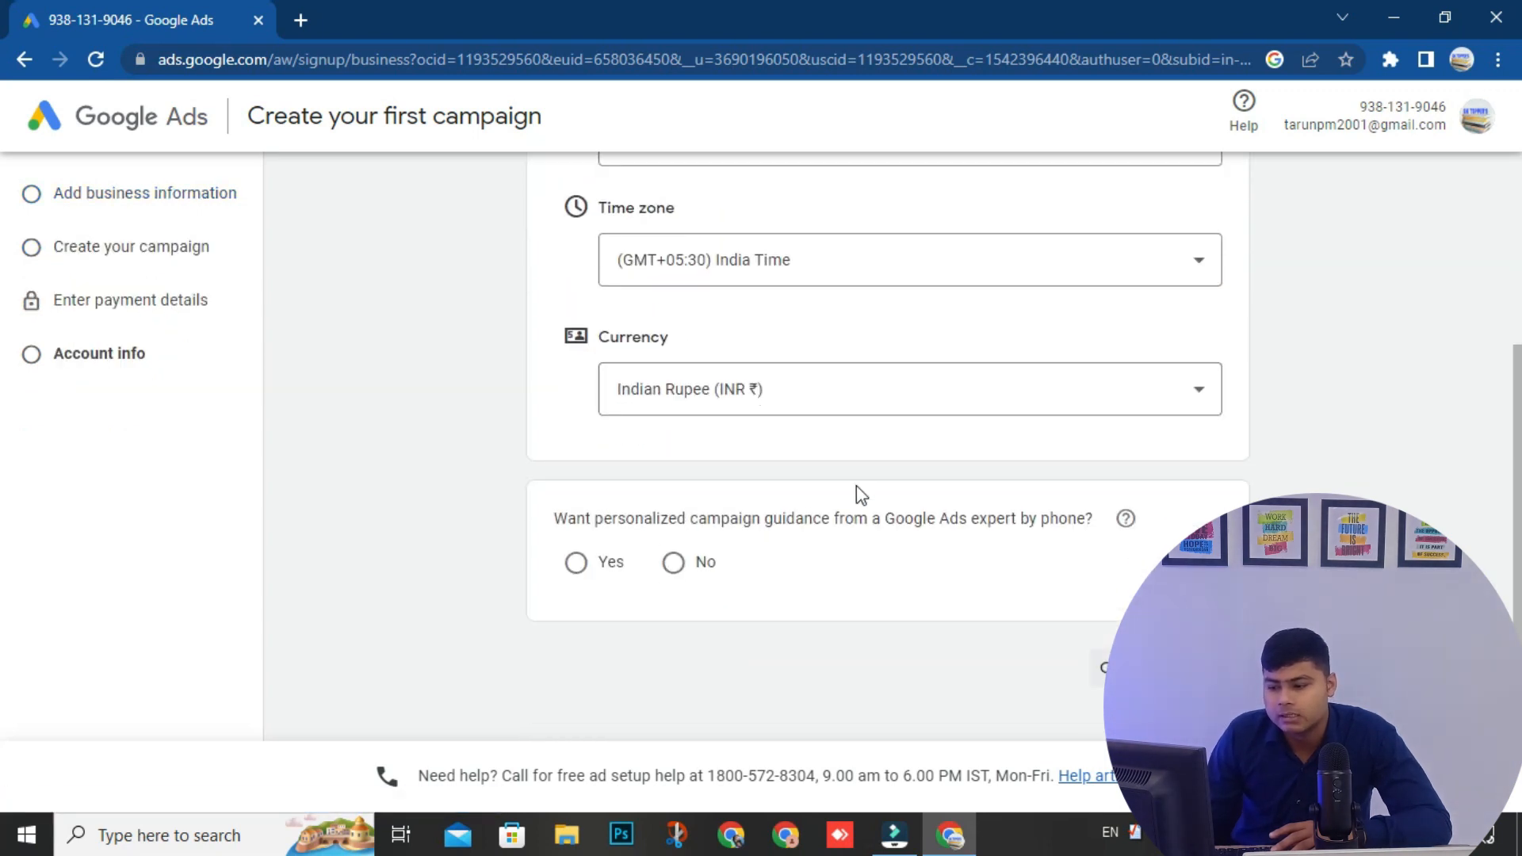
pyautogui.scroll(3, 795, 428)
pyautogui.scroll(-3, 985, 502)
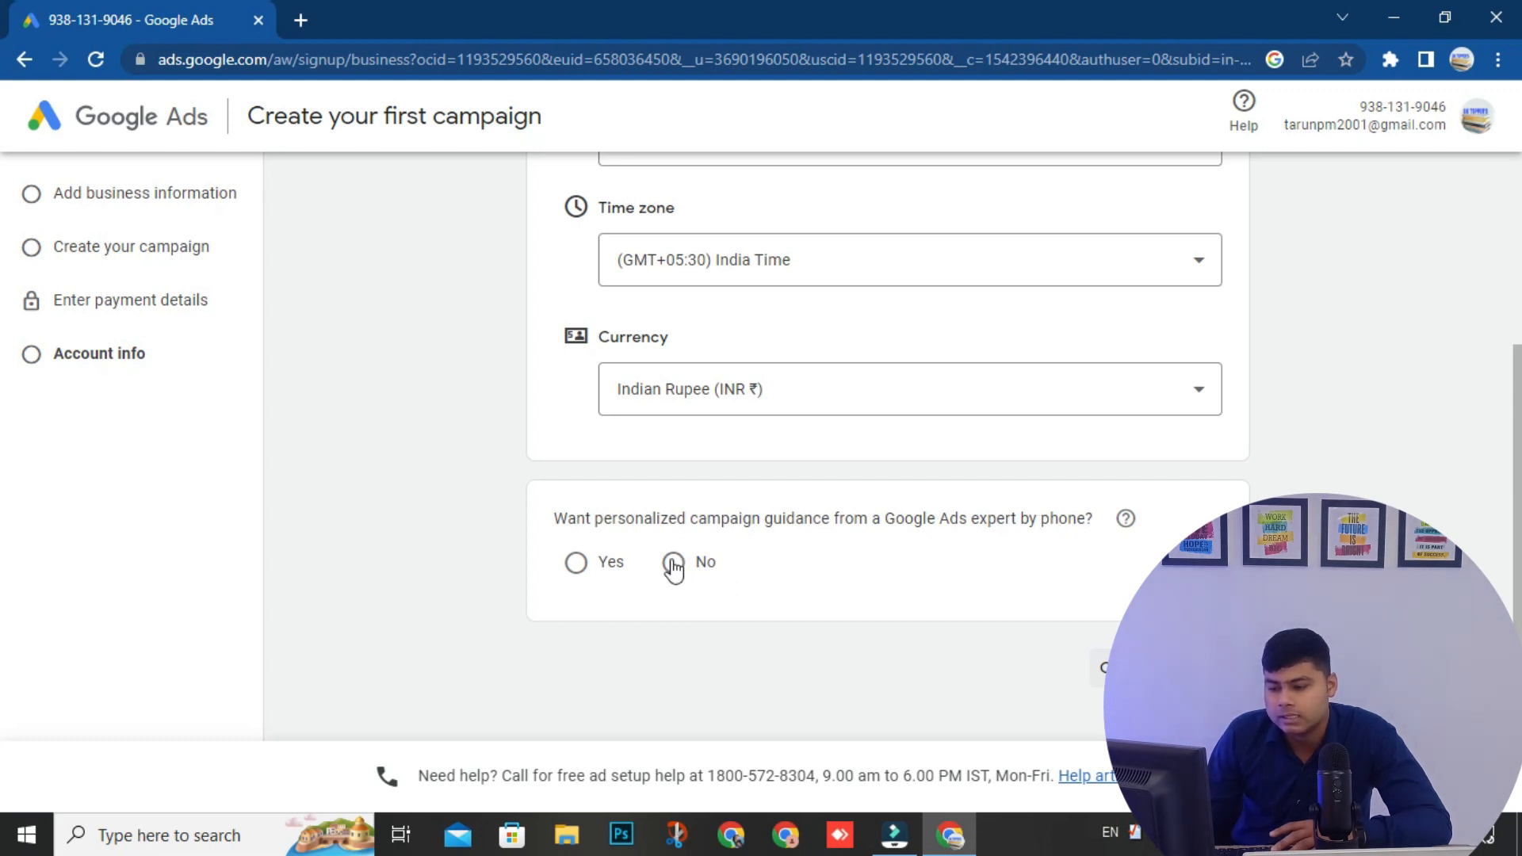
pyautogui.click(596, 566)
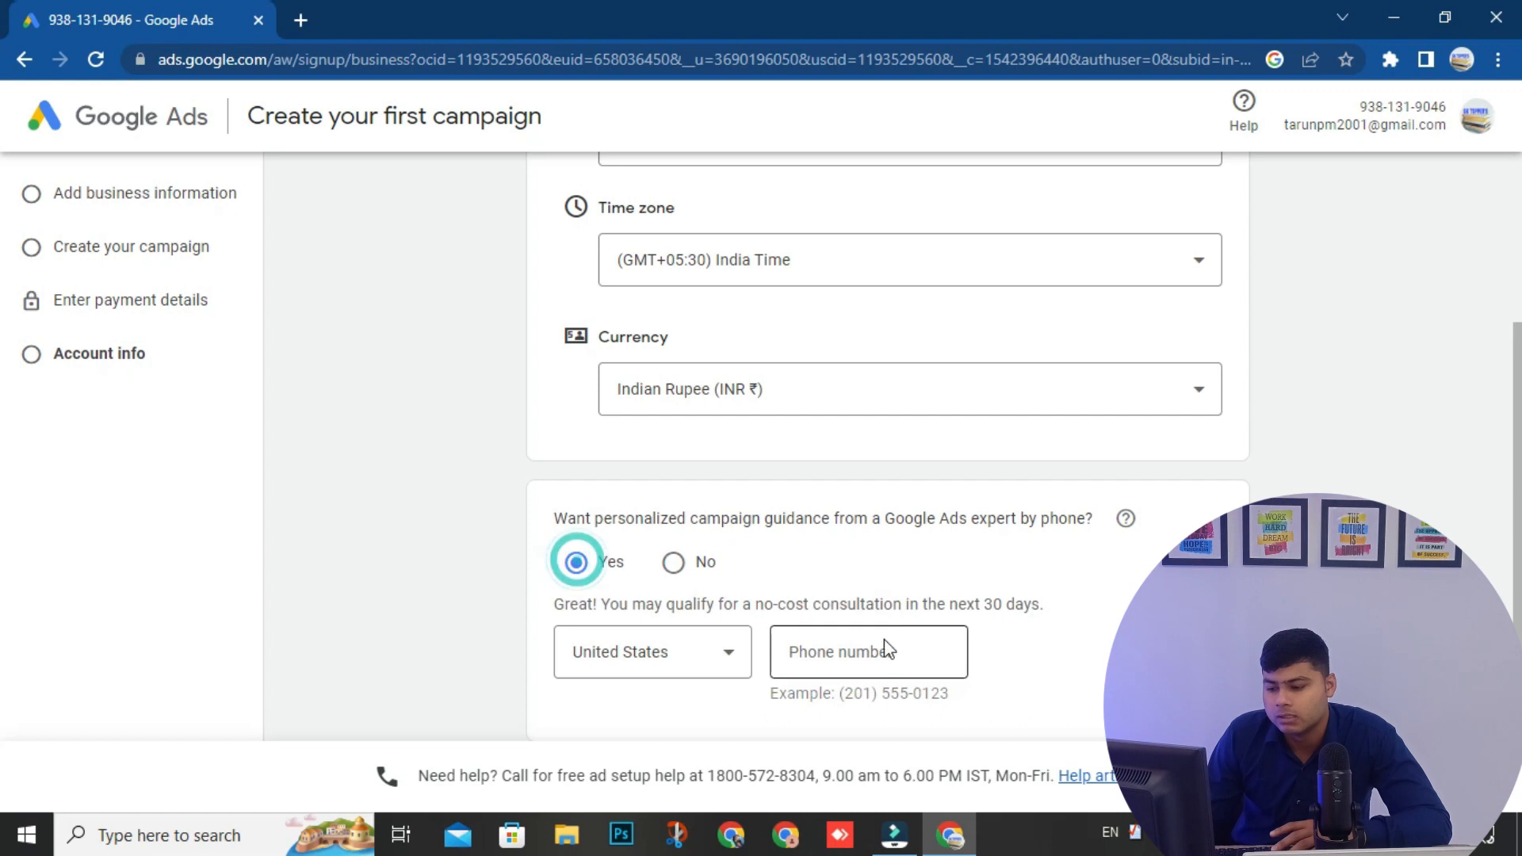
pyautogui.scroll(-2, 886, 648)
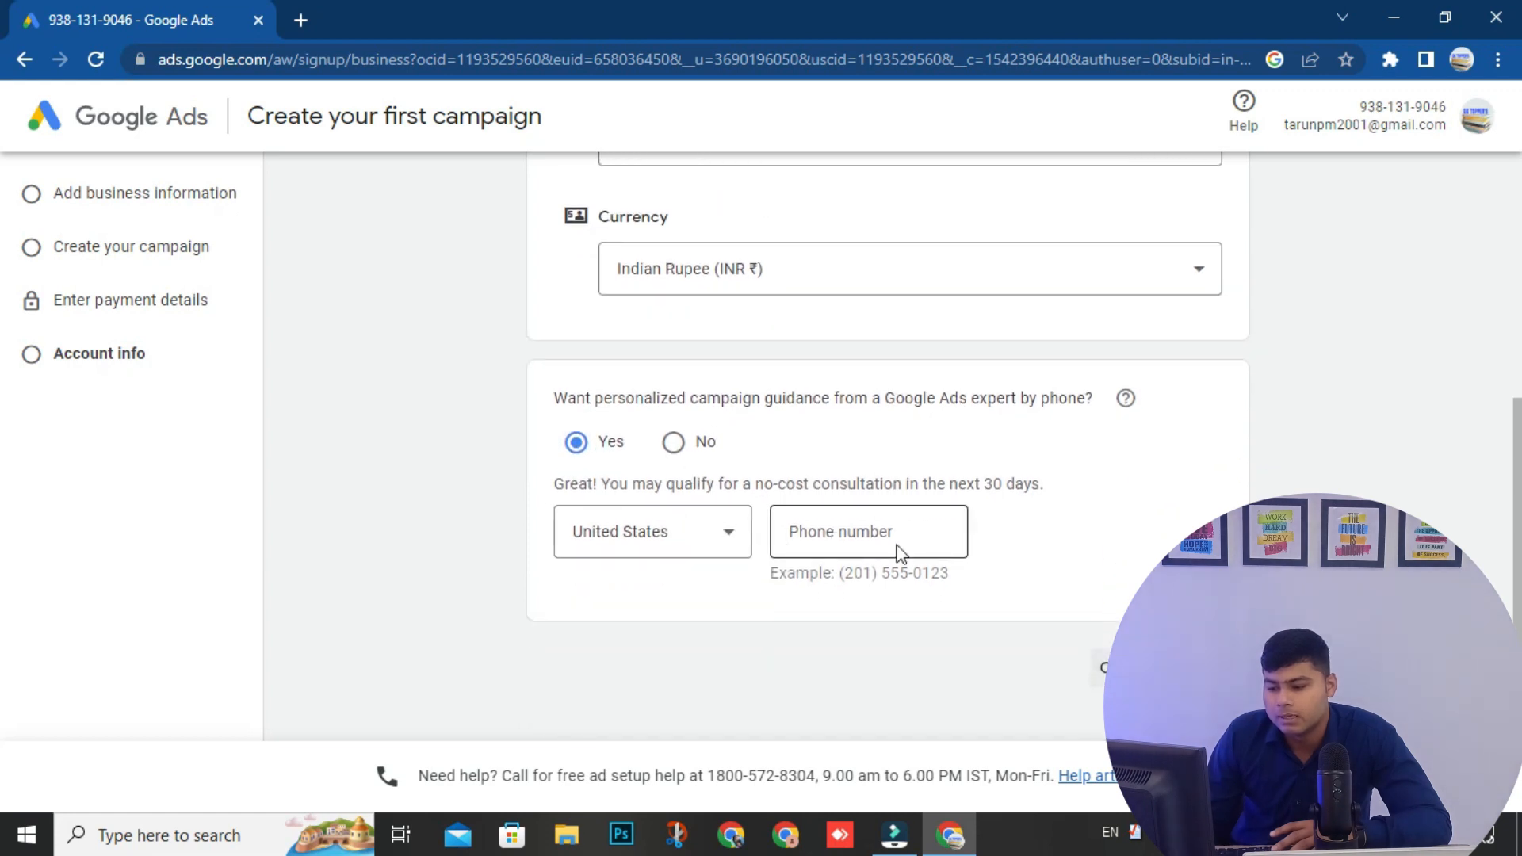
pyautogui.click(675, 444)
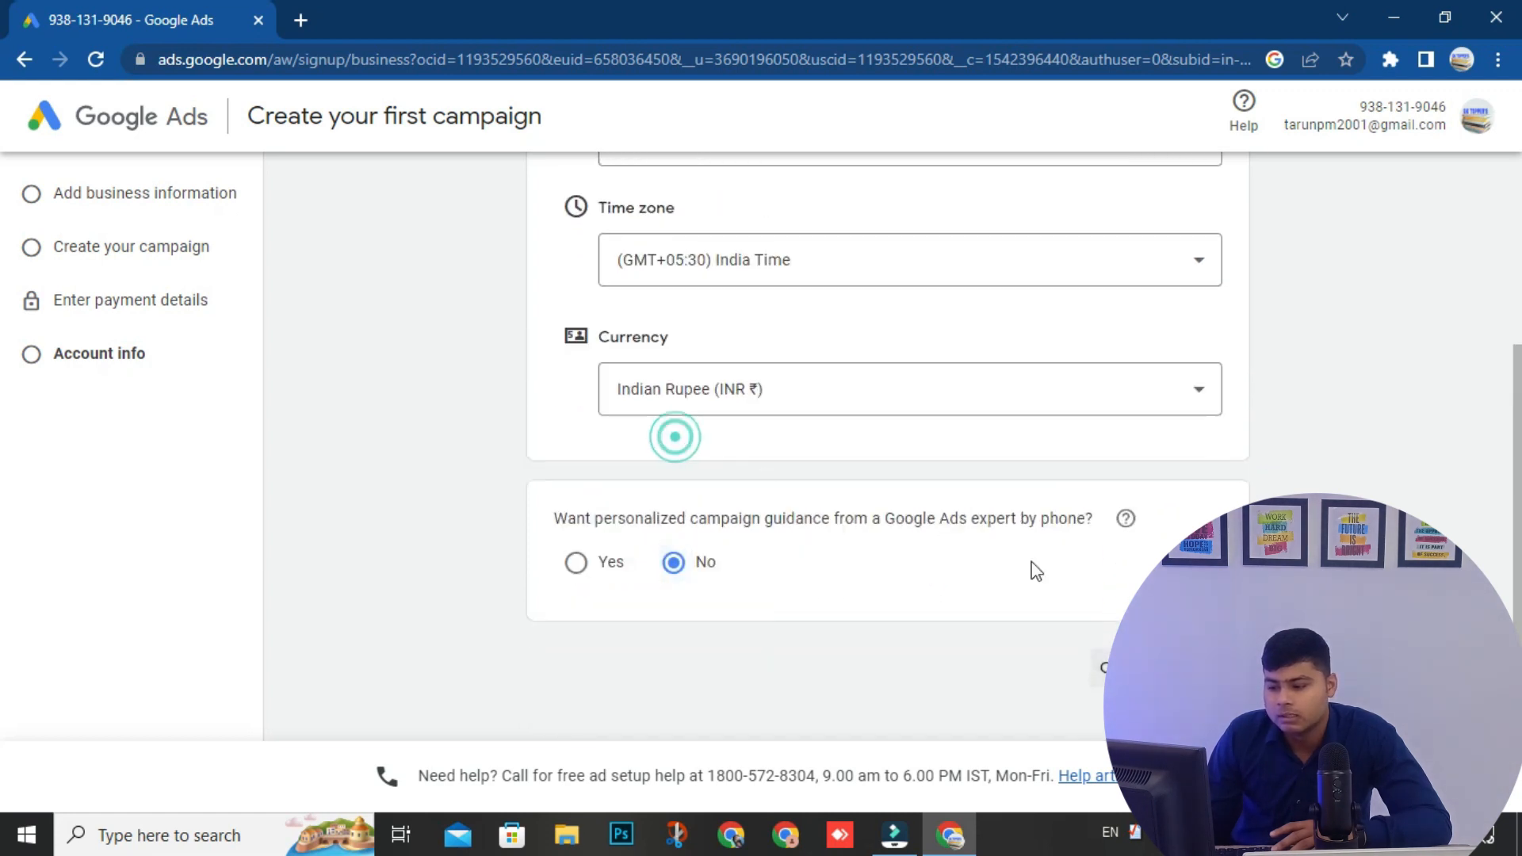
pyautogui.click(1101, 665)
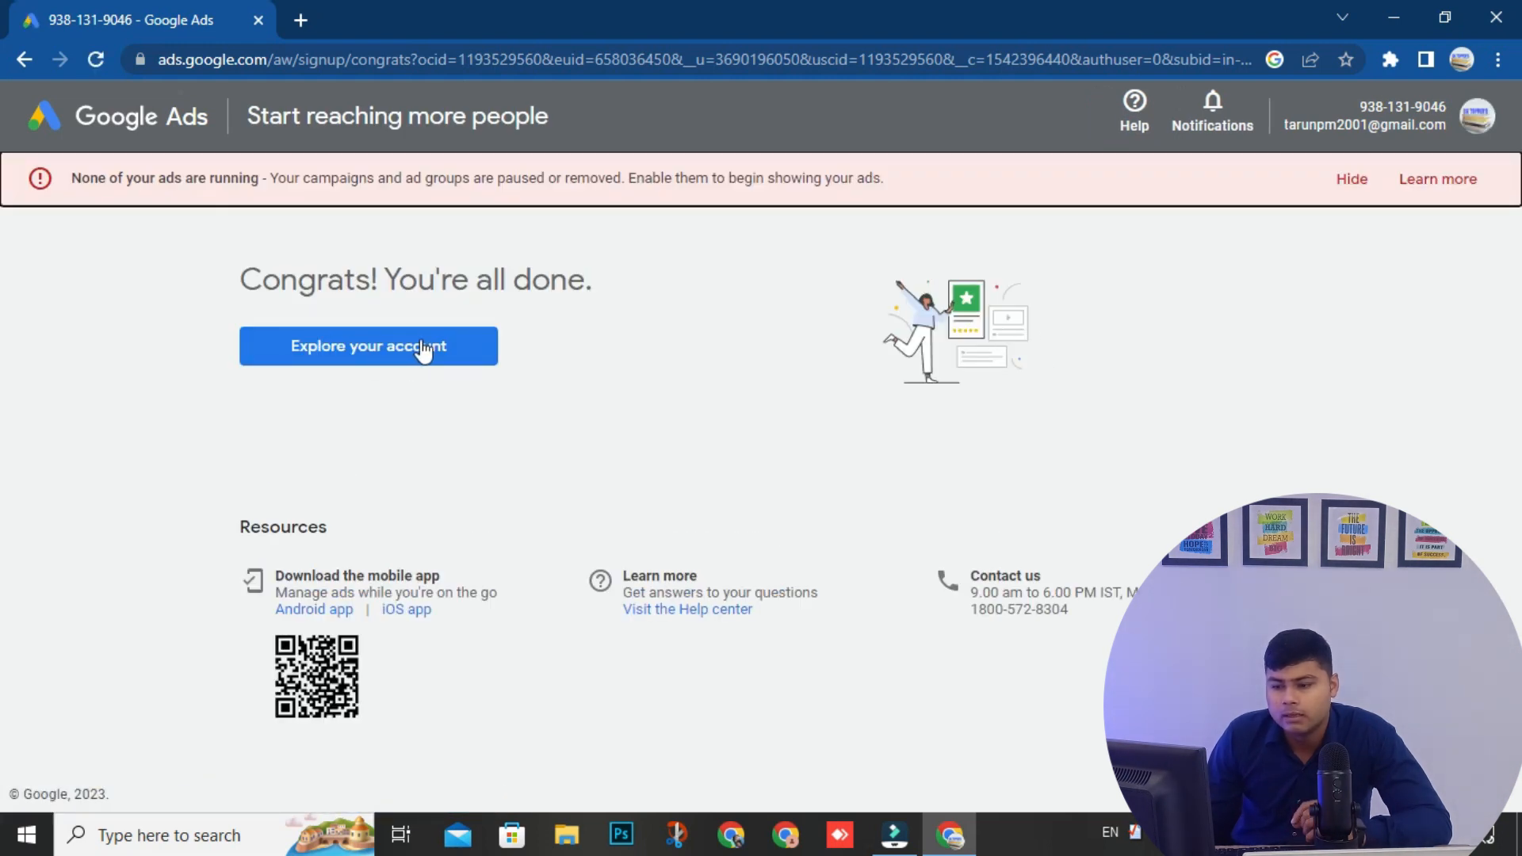
# - Proceed from the sign-up completion page to exploring the new account's campaign overview
pyautogui.moveTo(241, 273); pyautogui.dragTo(585, 264)
pyautogui.click(386, 349)
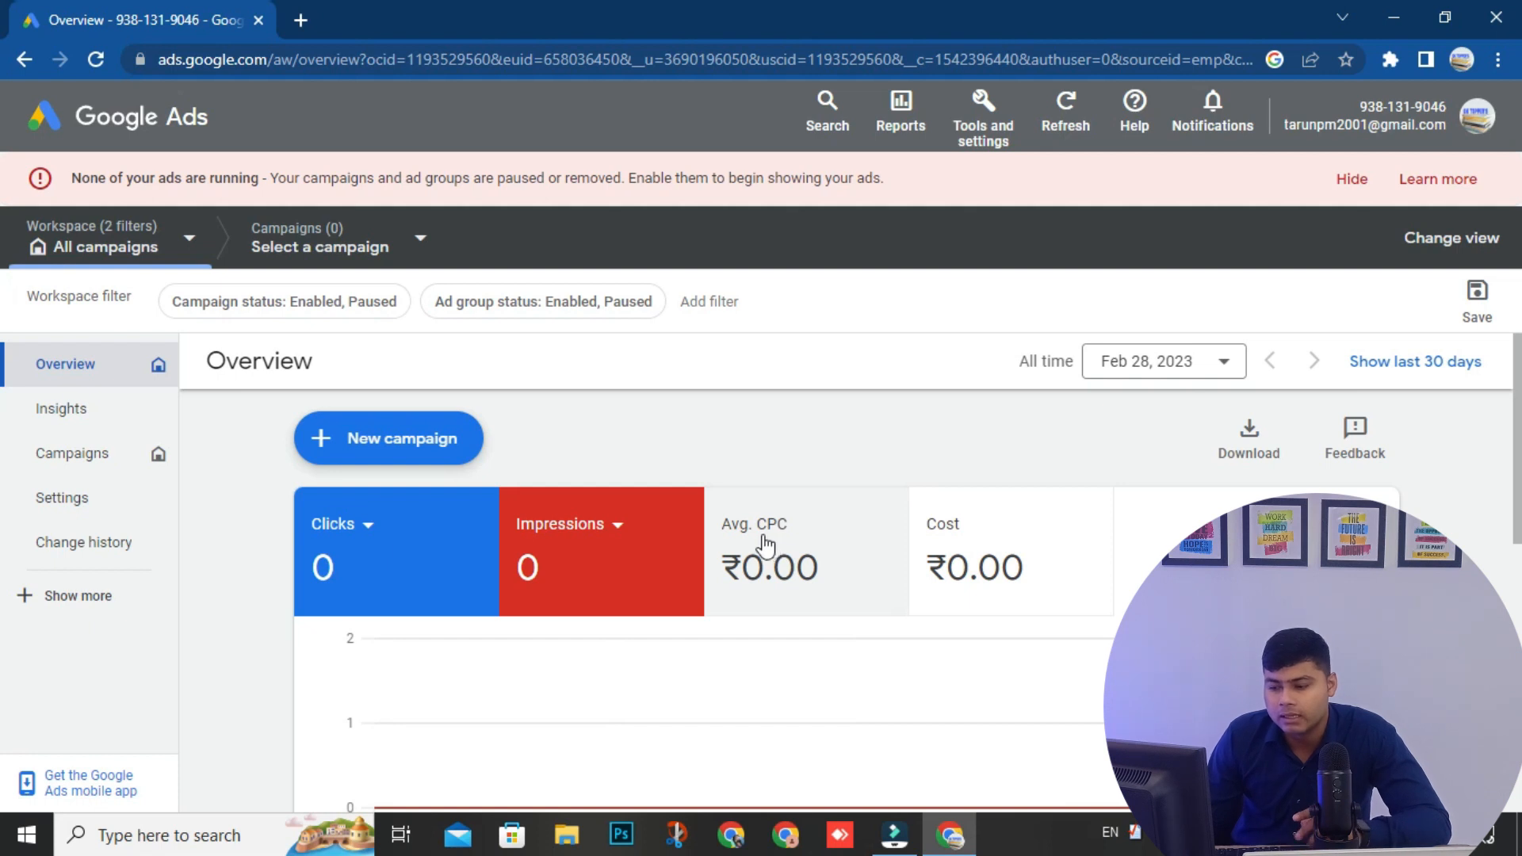
pyautogui.click(50, 359)
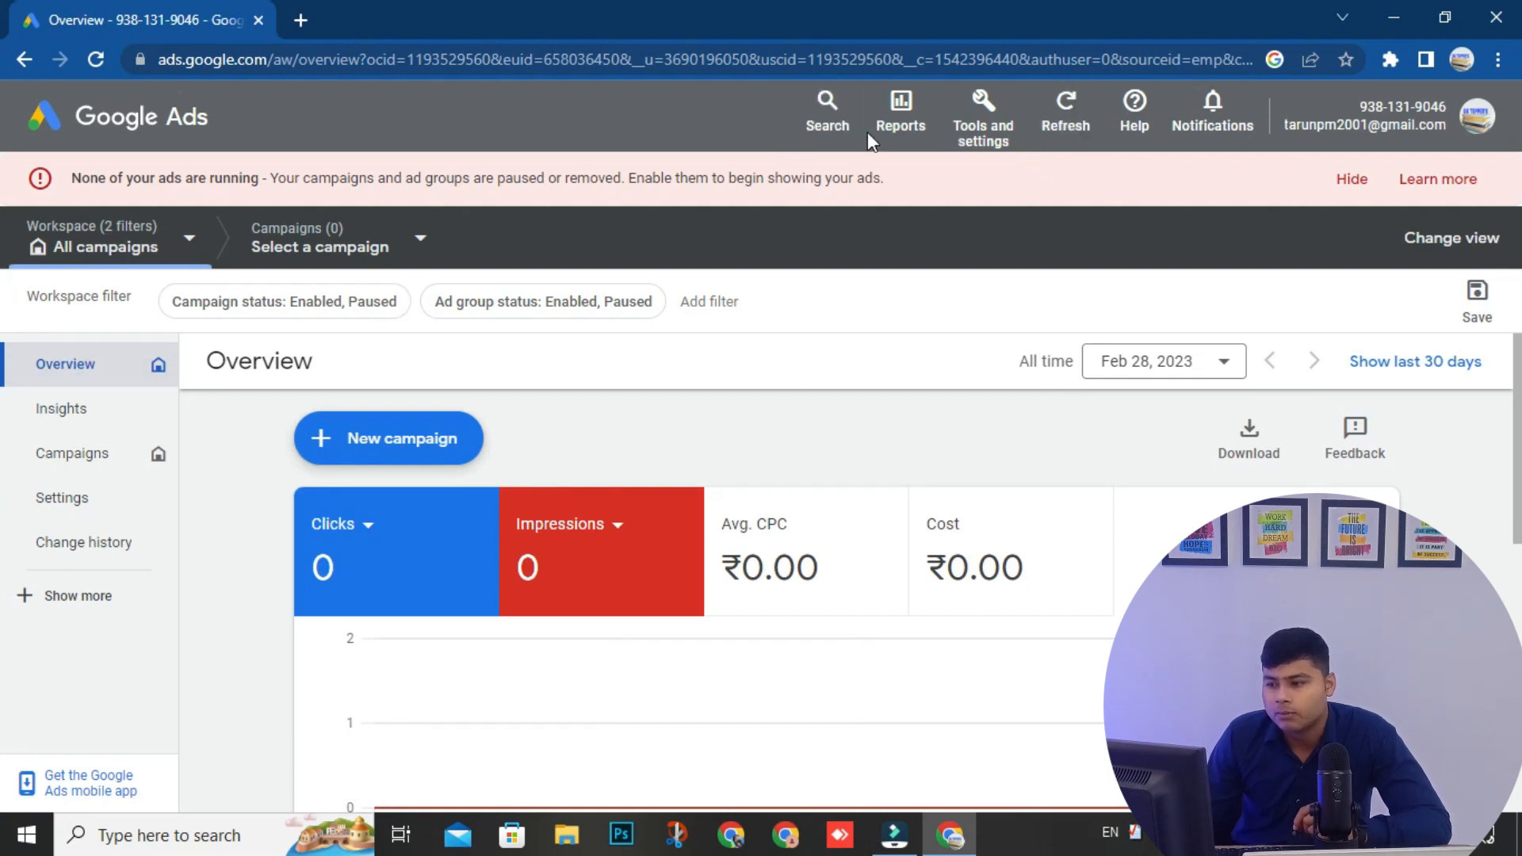
# - Open the Keyword Planner and dismiss its updates notice
pyautogui.click(997, 126)
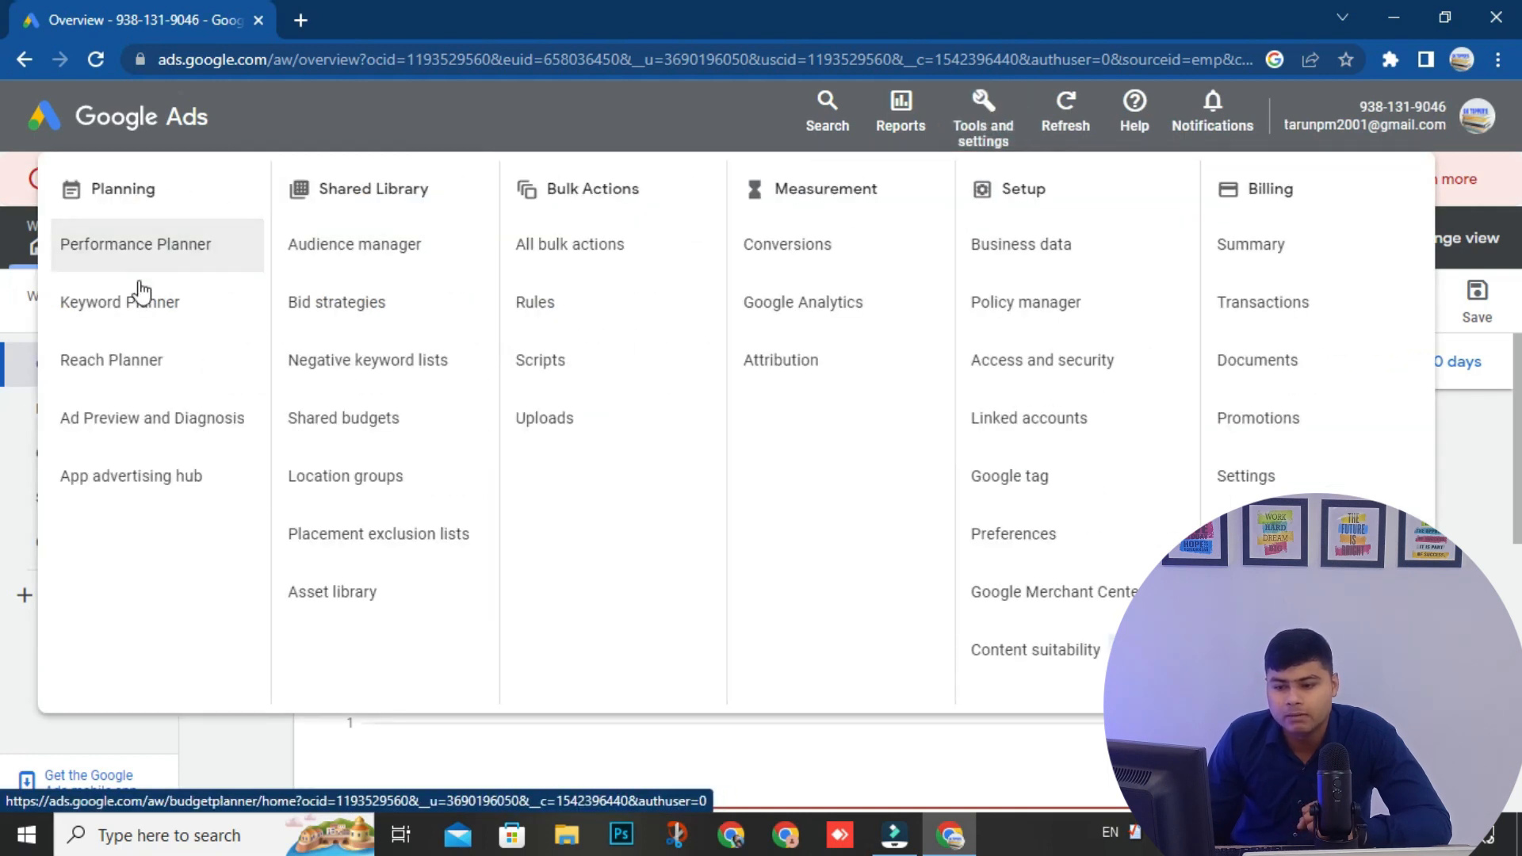
pyautogui.click(125, 302)
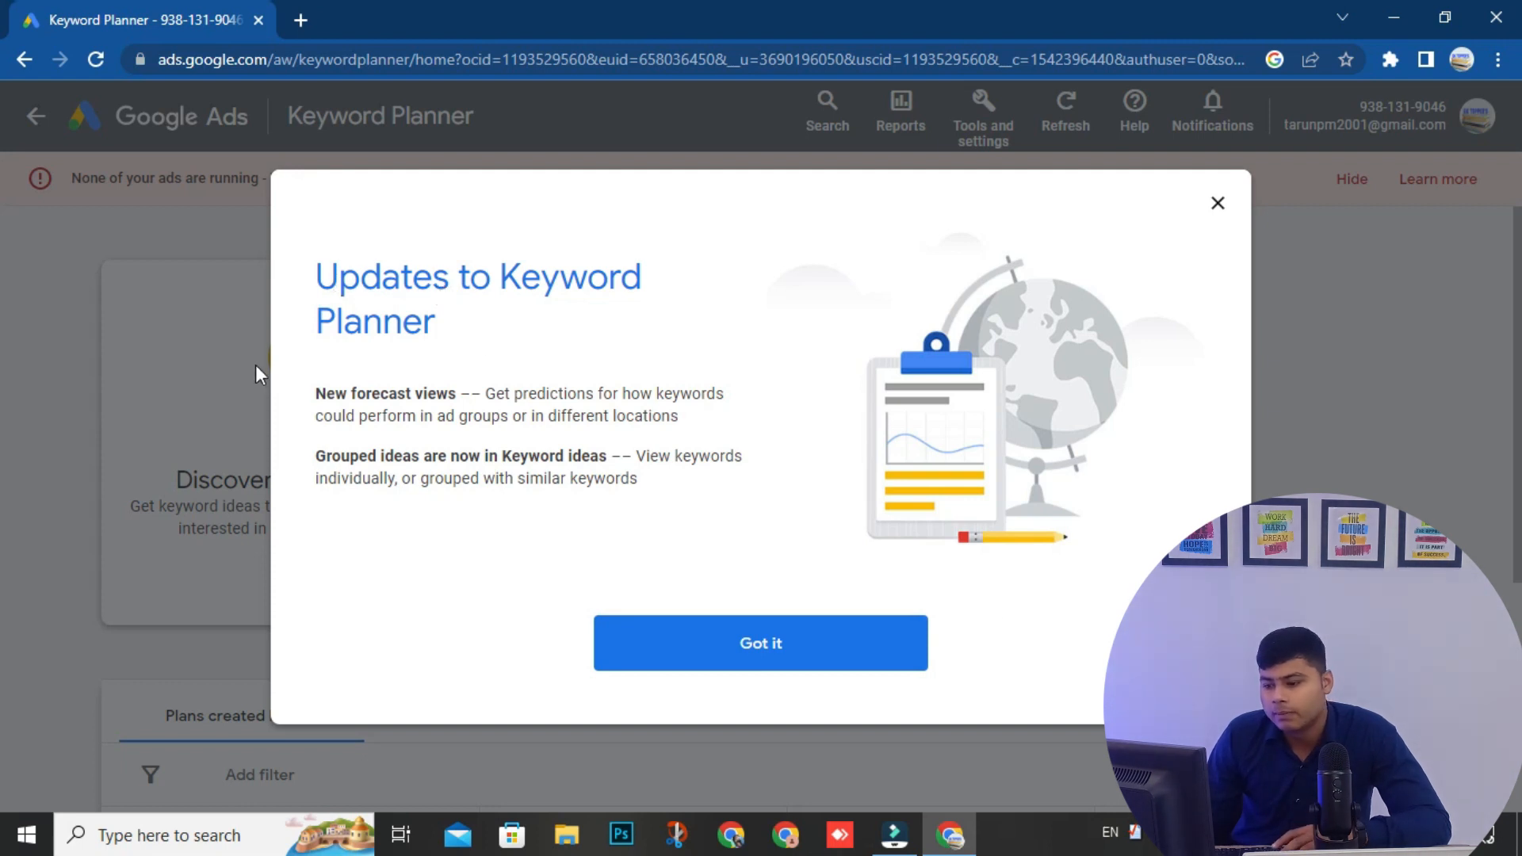
pyautogui.click(736, 639)
# - Review the Keyword Planner's starting options and begin discovering new keywords
pyautogui.scroll(-3, 409, 483)
pyautogui.scroll(3, 411, 481)
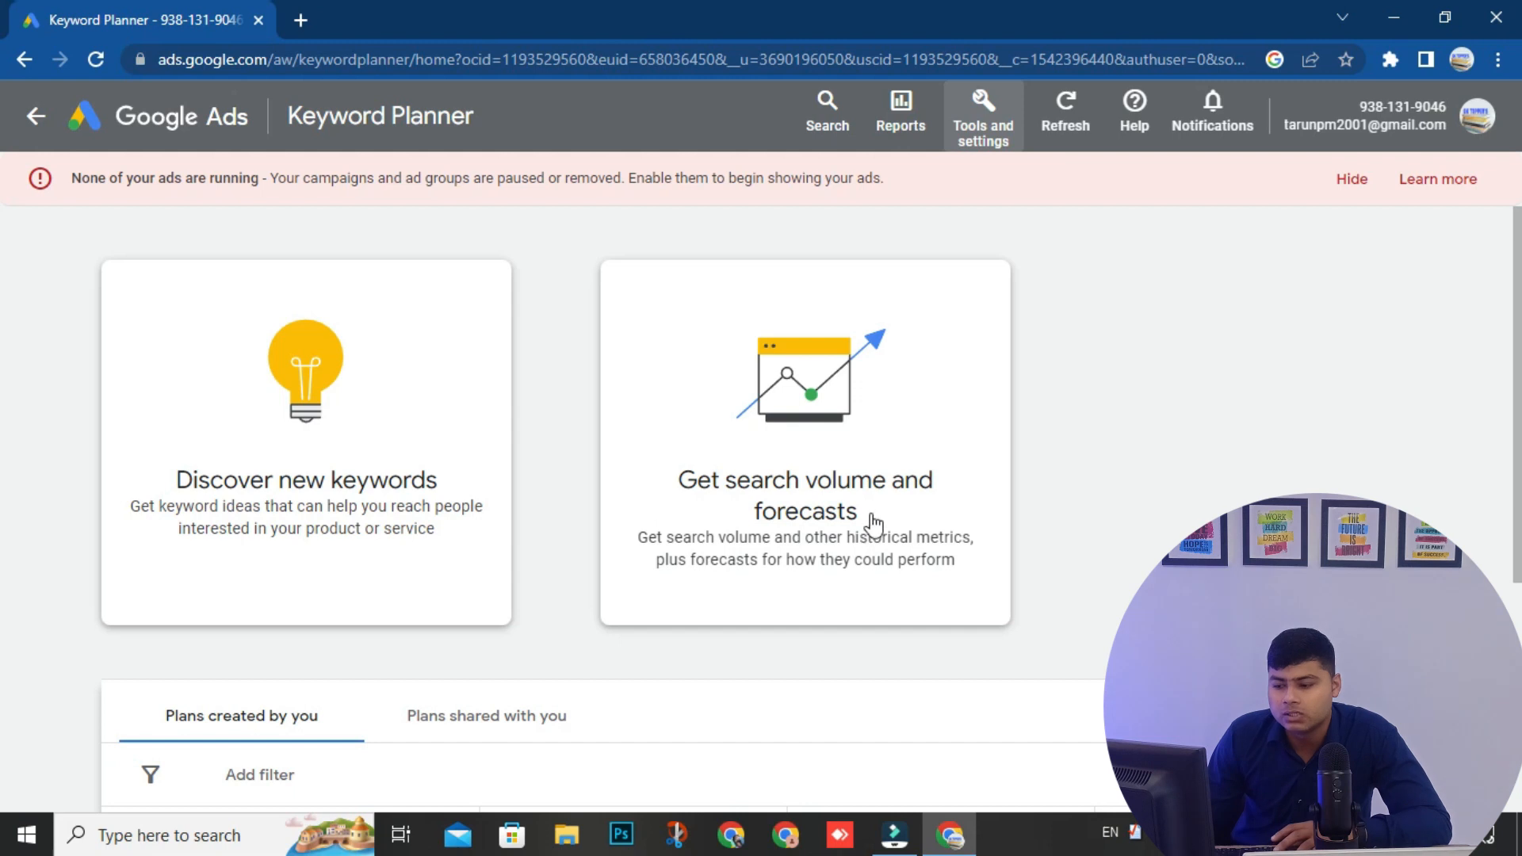
pyautogui.scroll(-1, 883, 516)
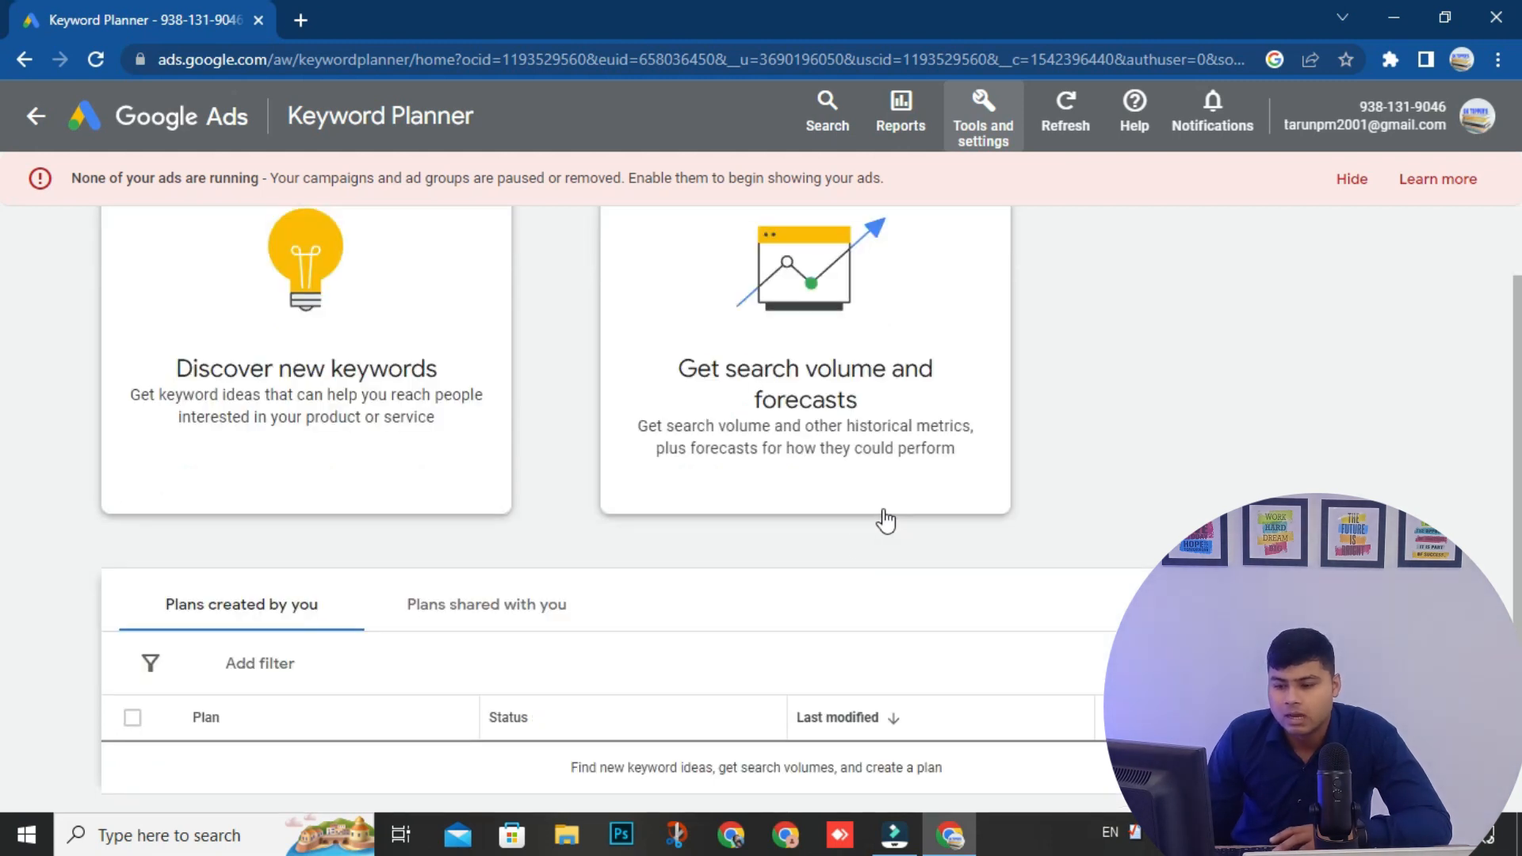
pyautogui.scroll(1, 844, 568)
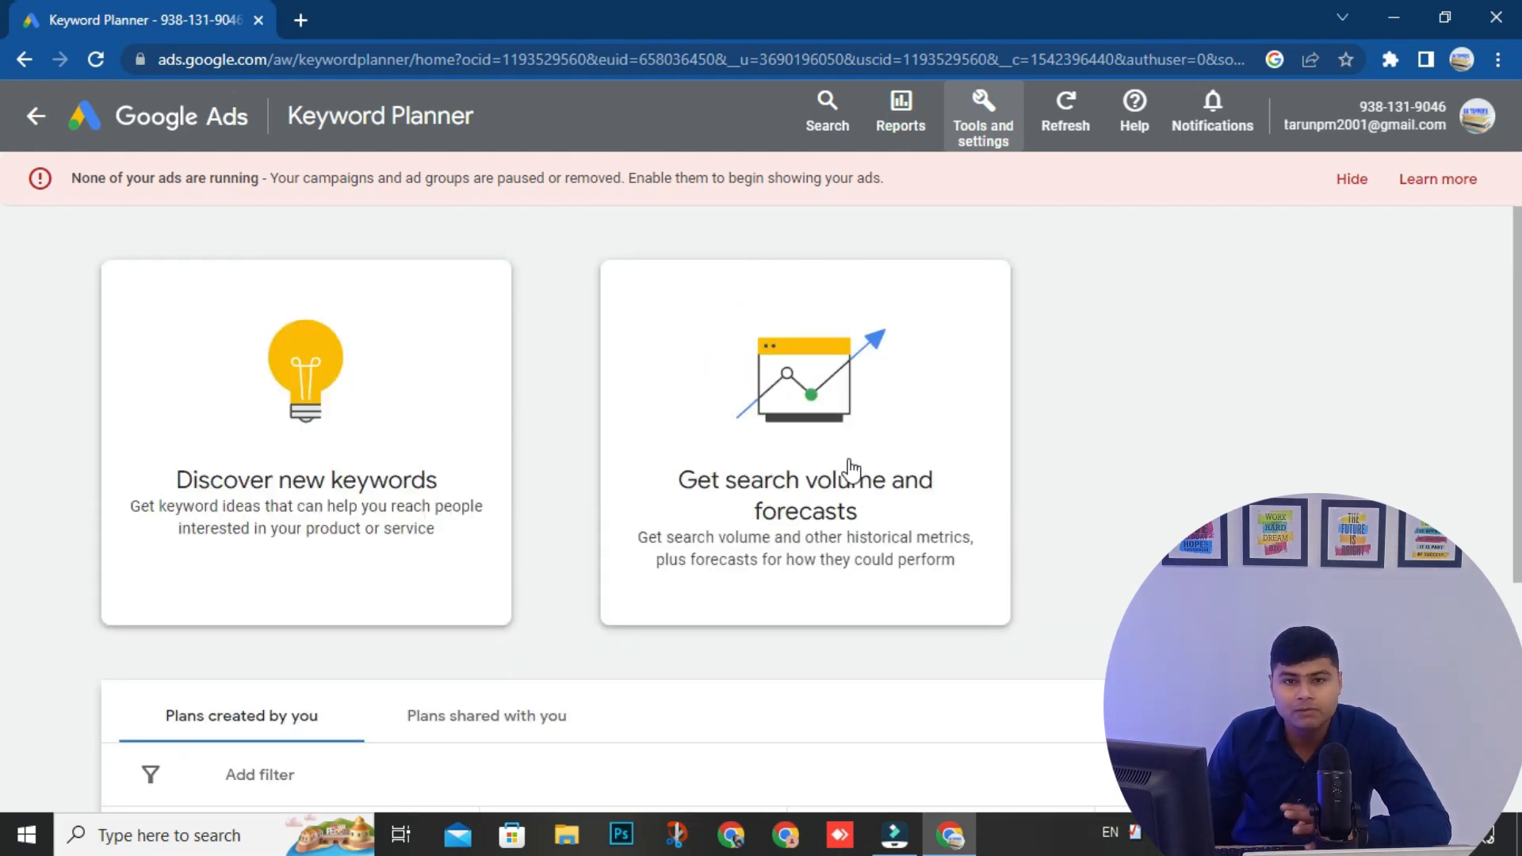
pyautogui.scroll(-5, 457, 476)
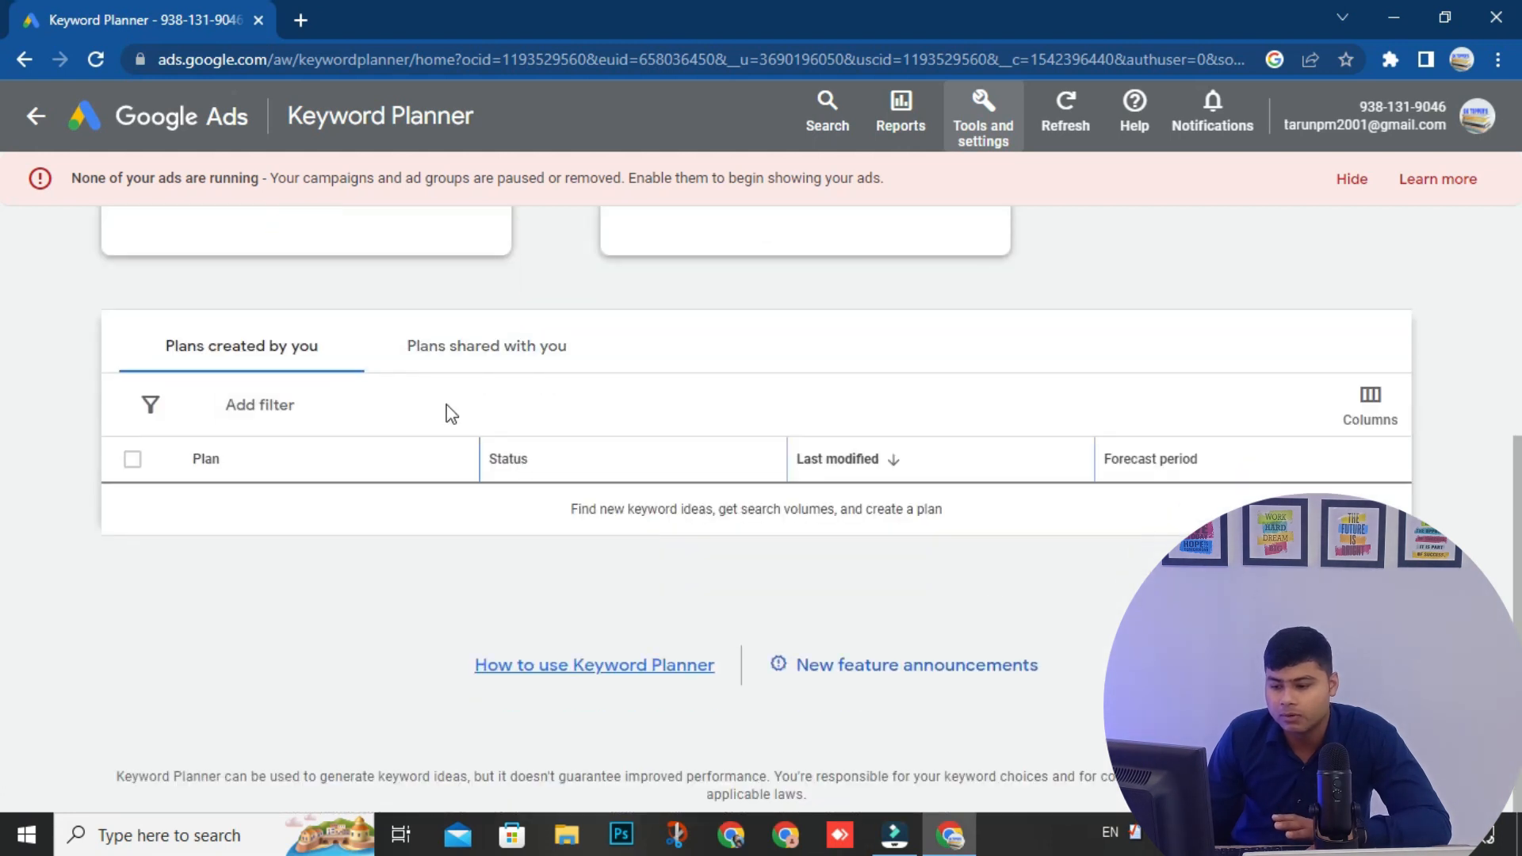
pyautogui.scroll(5, 442, 591)
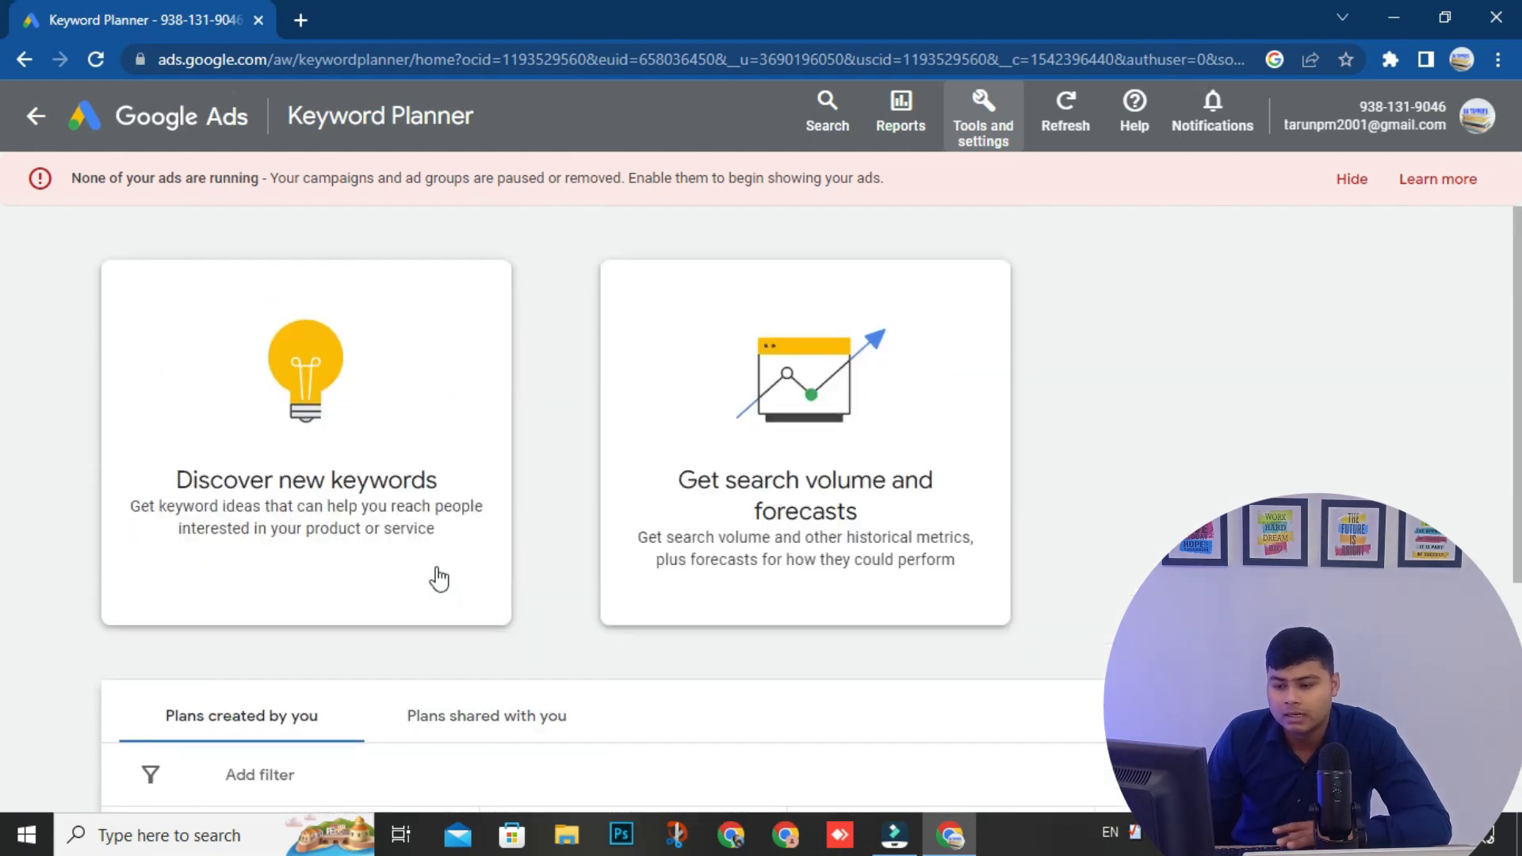
pyautogui.click(296, 426)
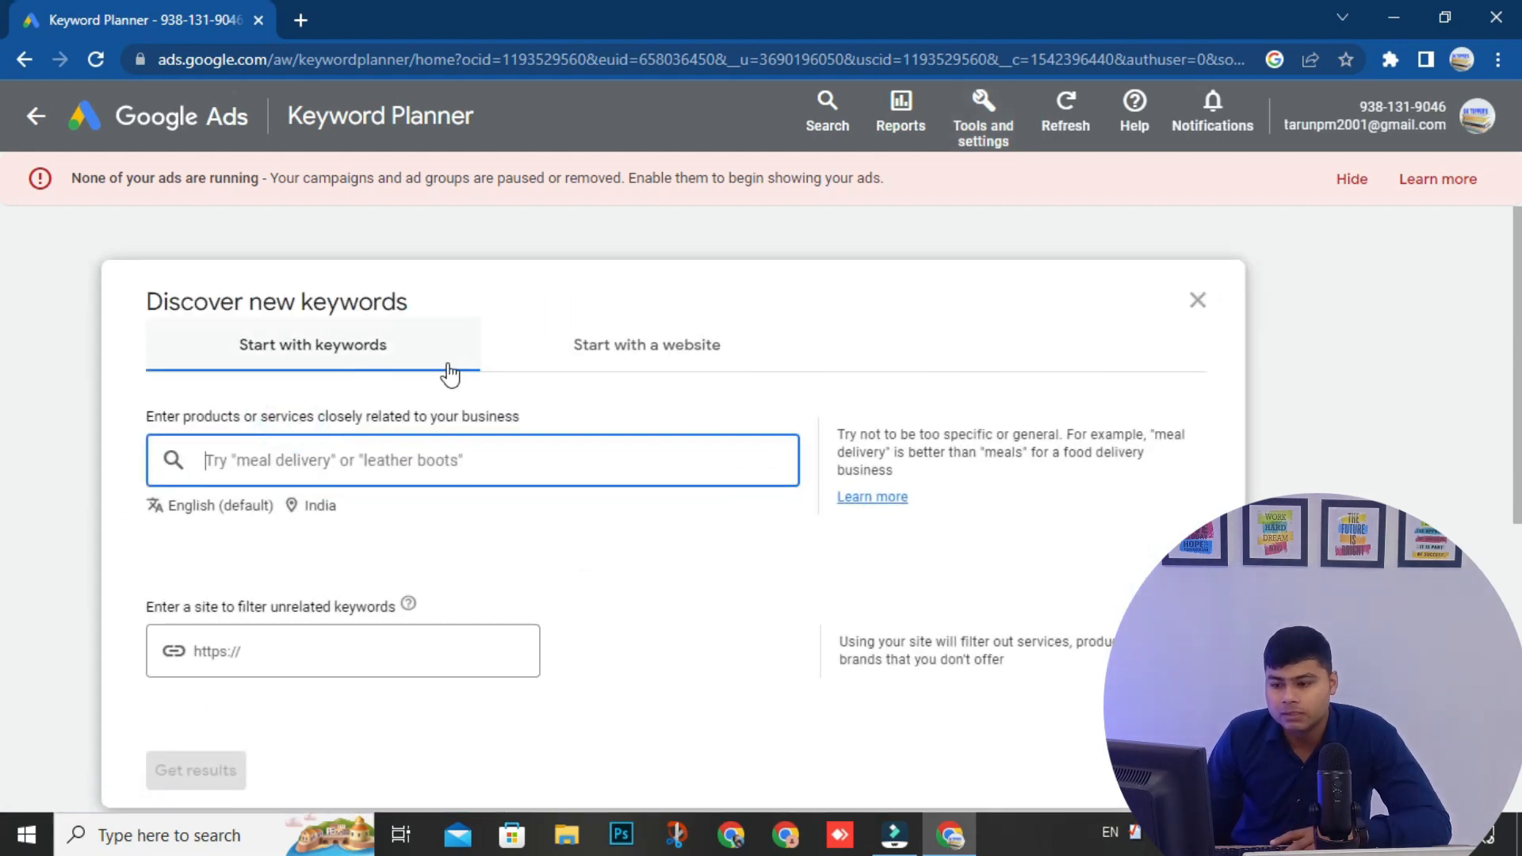
# - Get keyword ideas for the search term "digital marketing" in English for India
pyautogui.scroll(-3, 688, 426)
pyautogui.scroll(1, 645, 455)
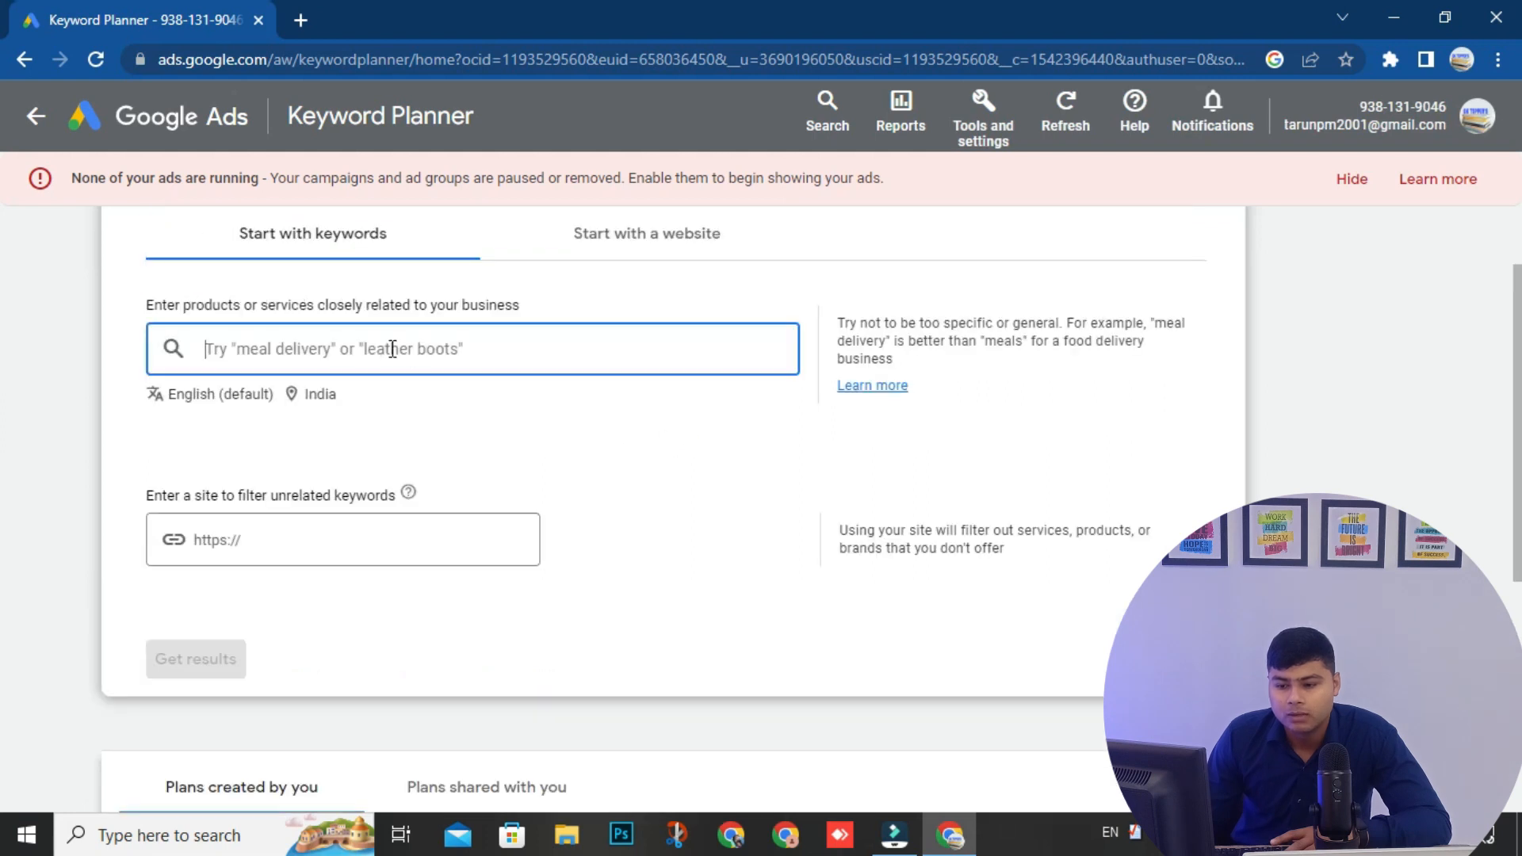
pyautogui.moveTo(146, 313); pyautogui.dragTo(526, 323)
pyautogui.click(527, 341)
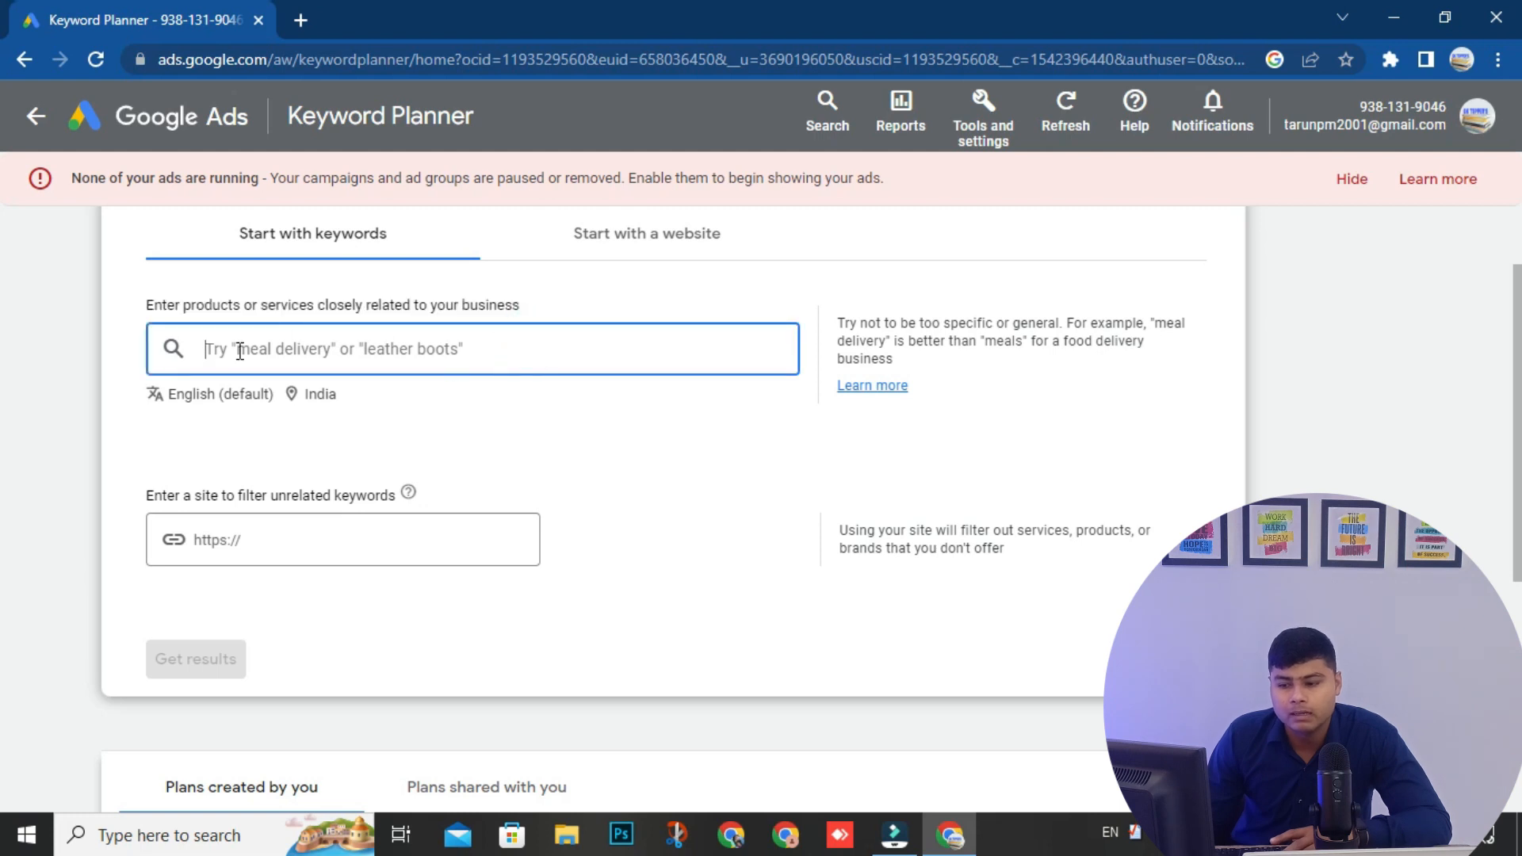
pyautogui.click(312, 350)
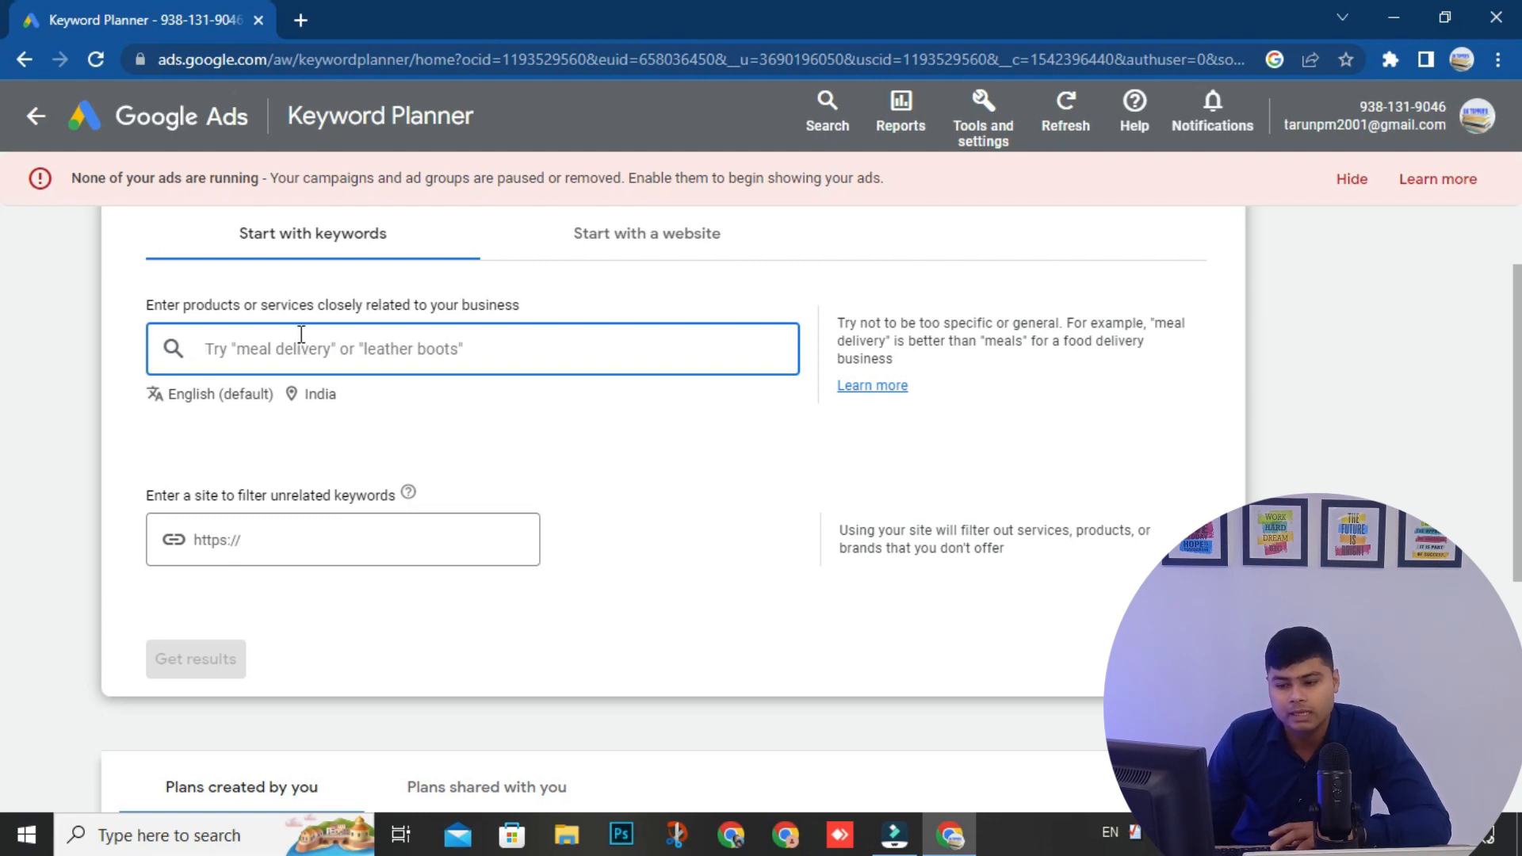
pyautogui.click(304, 334)
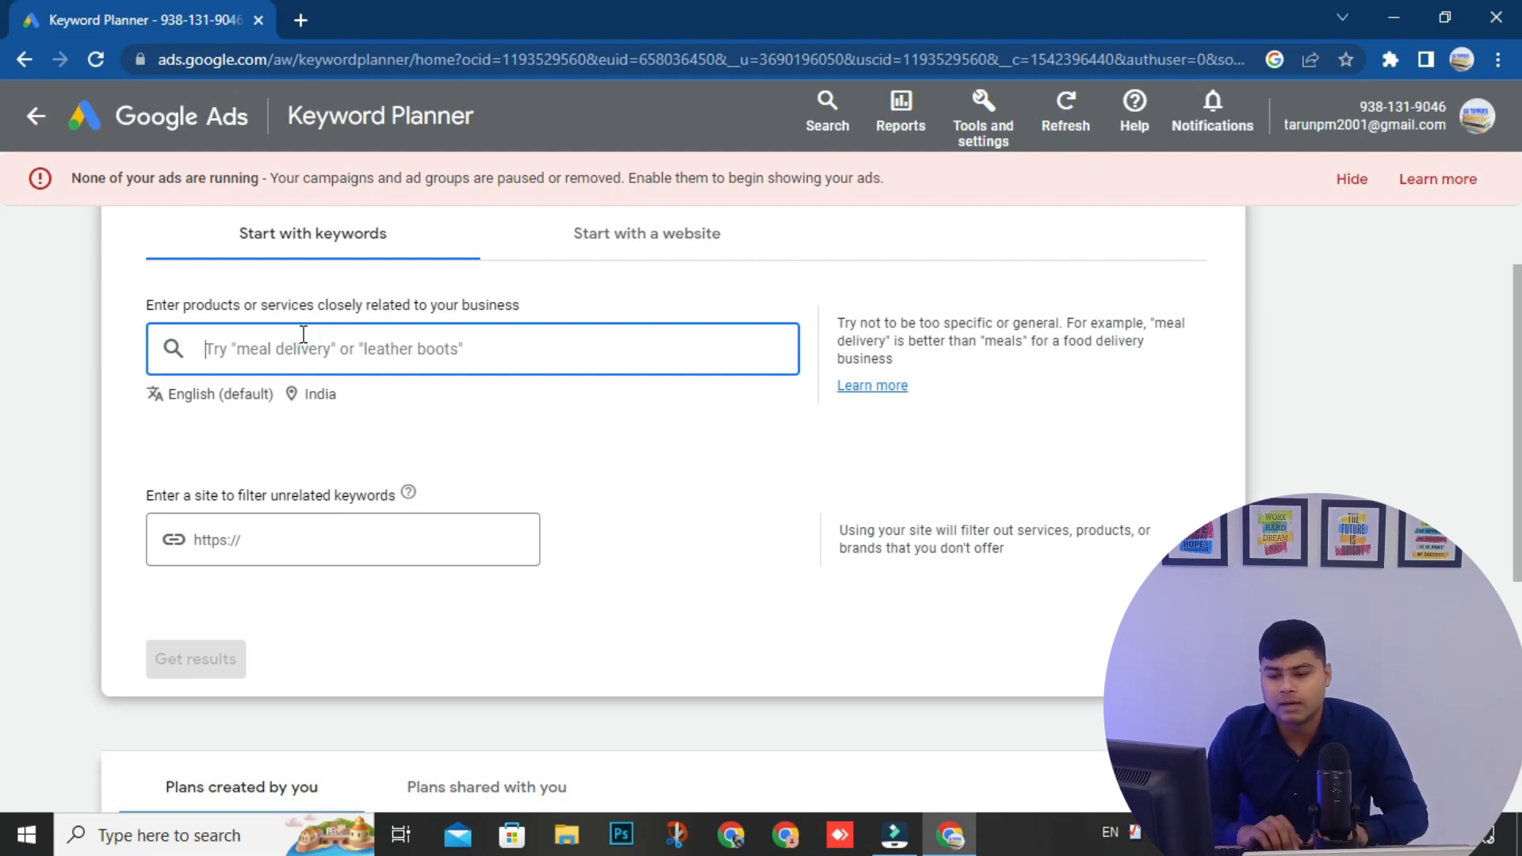
pyautogui.write('digital marketing')
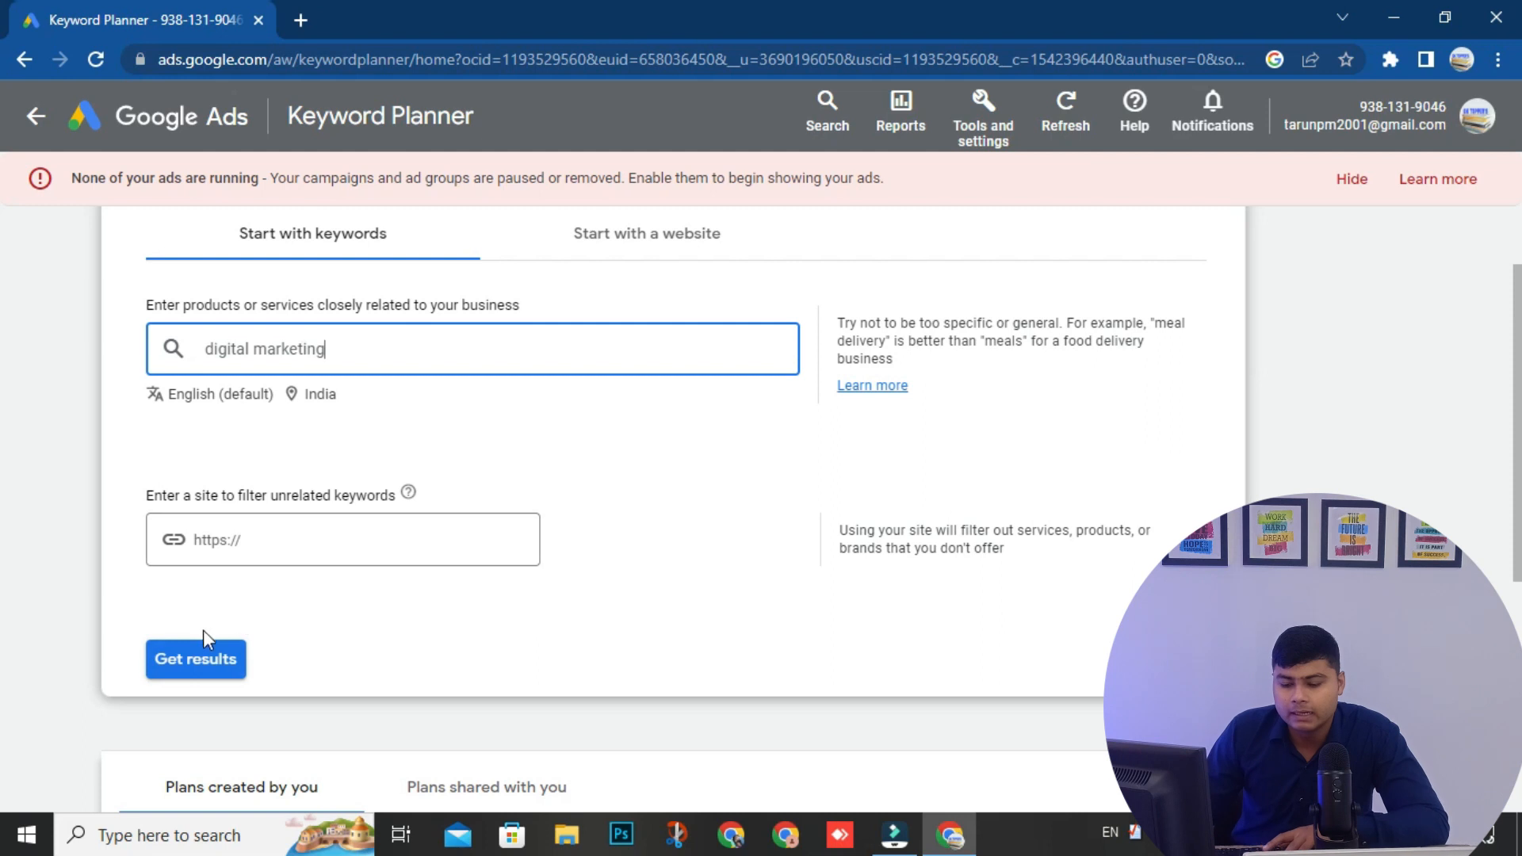
pyautogui.click(204, 665)
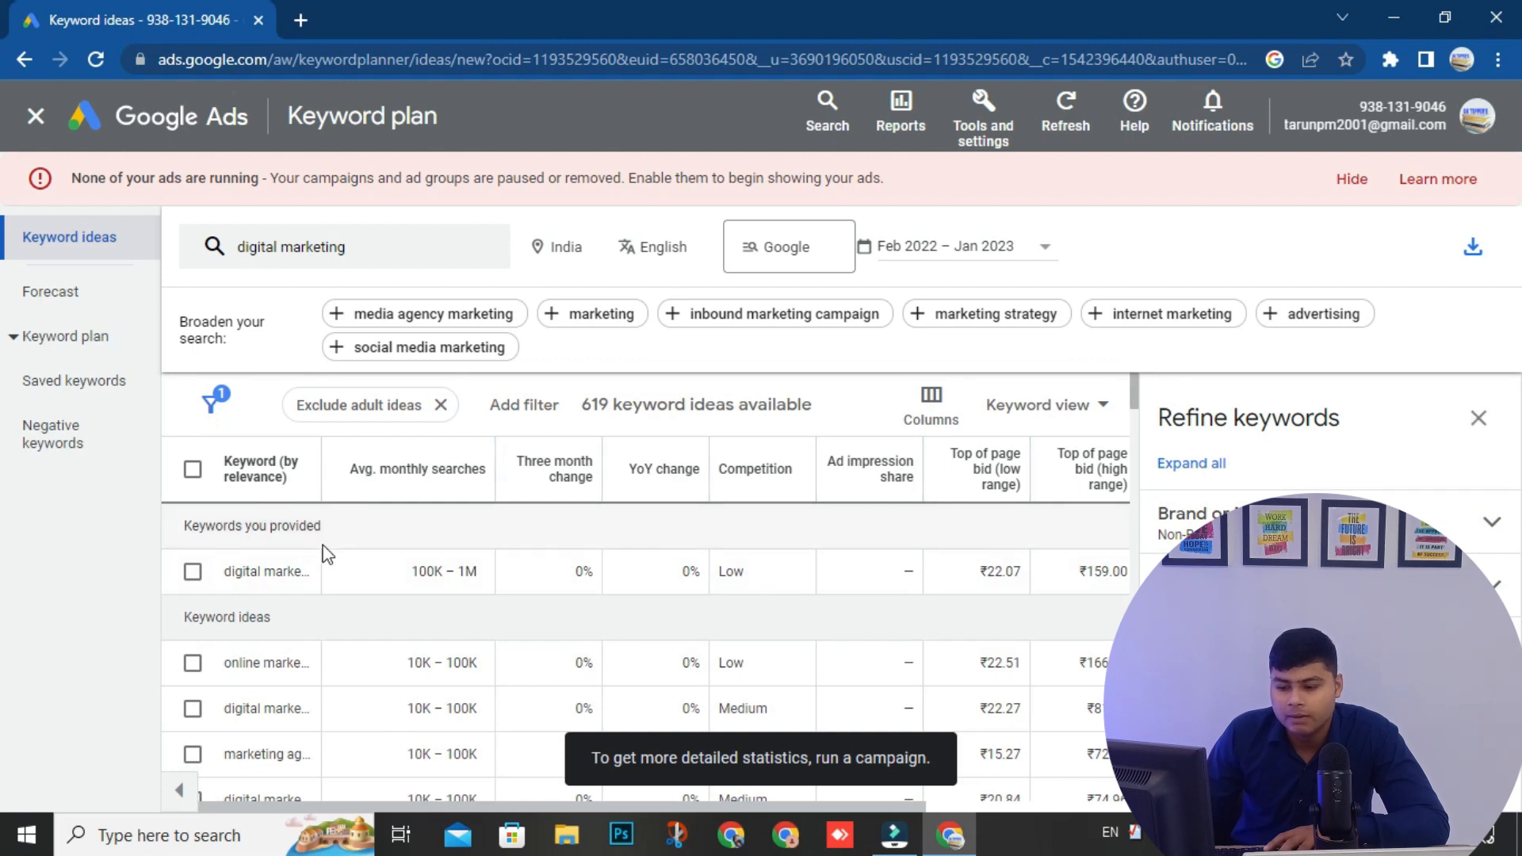
# - Widen the keyword column in the results table and examine the average monthly searches for "digital marketing"
pyautogui.moveTo(321, 468); pyautogui.dragTo(353, 465)
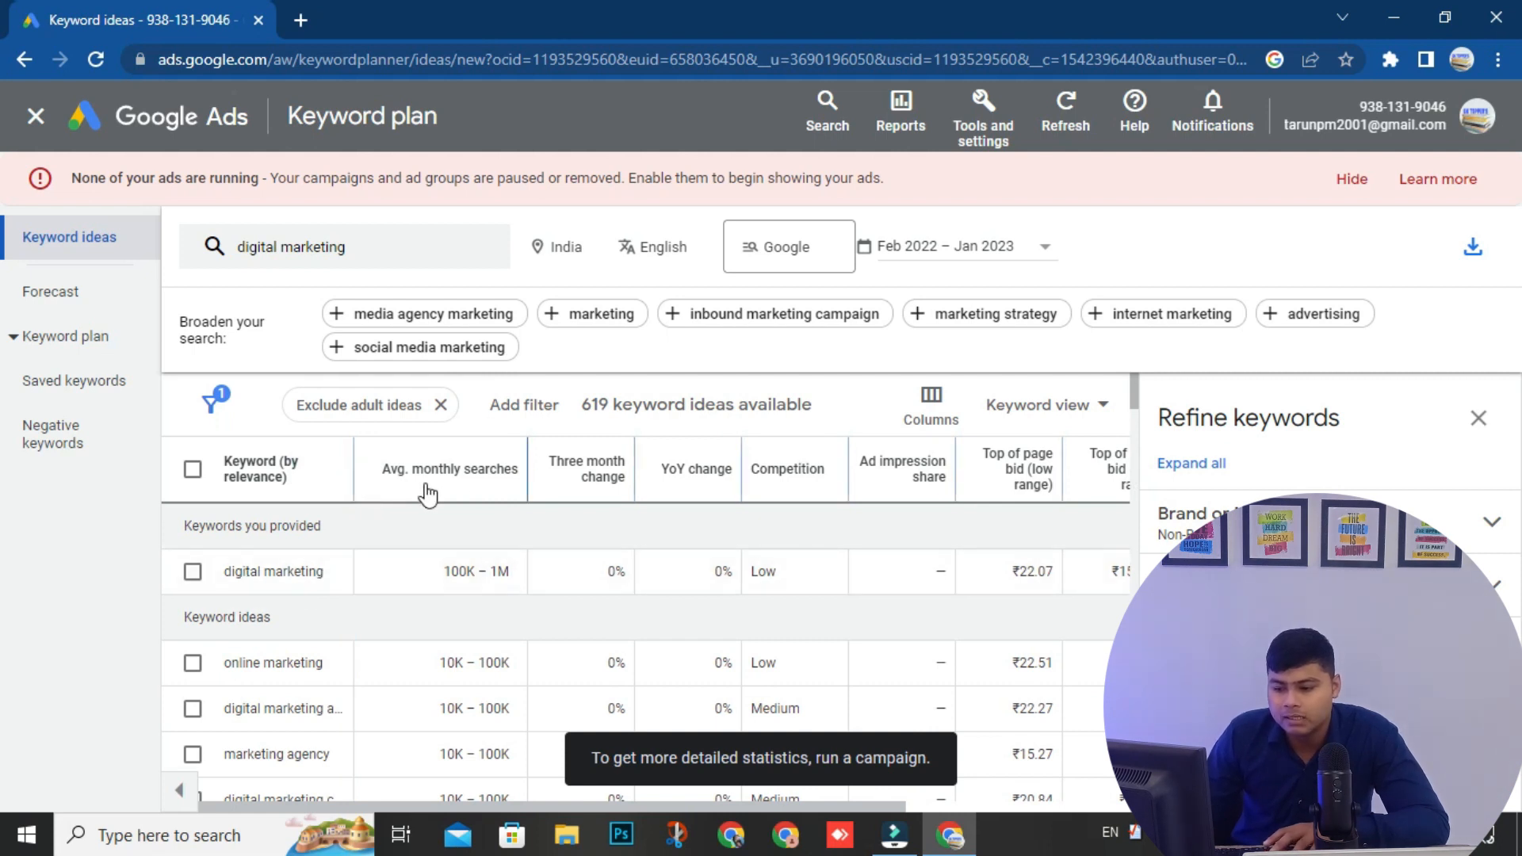
pyautogui.moveTo(447, 571); pyautogui.dragTo(514, 579)
pyautogui.click(505, 571)
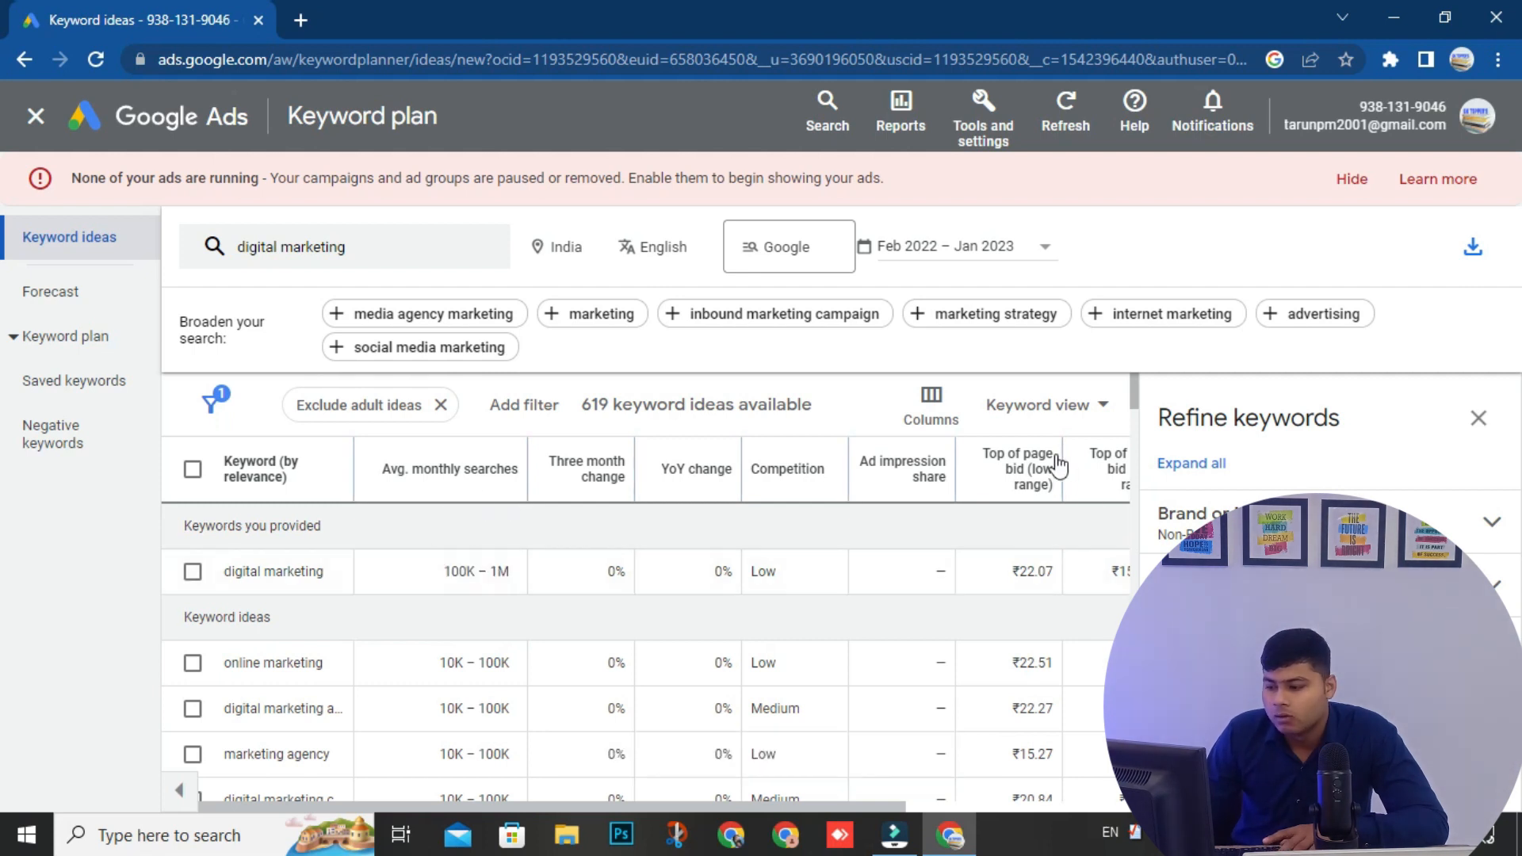
# - Examine the low-range top of page bid for "digital marketing" and hide the keyword refinement options to show the high-range bid column
pyautogui.scroll(-1, 1049, 567)
pyautogui.scroll(1, 1050, 570)
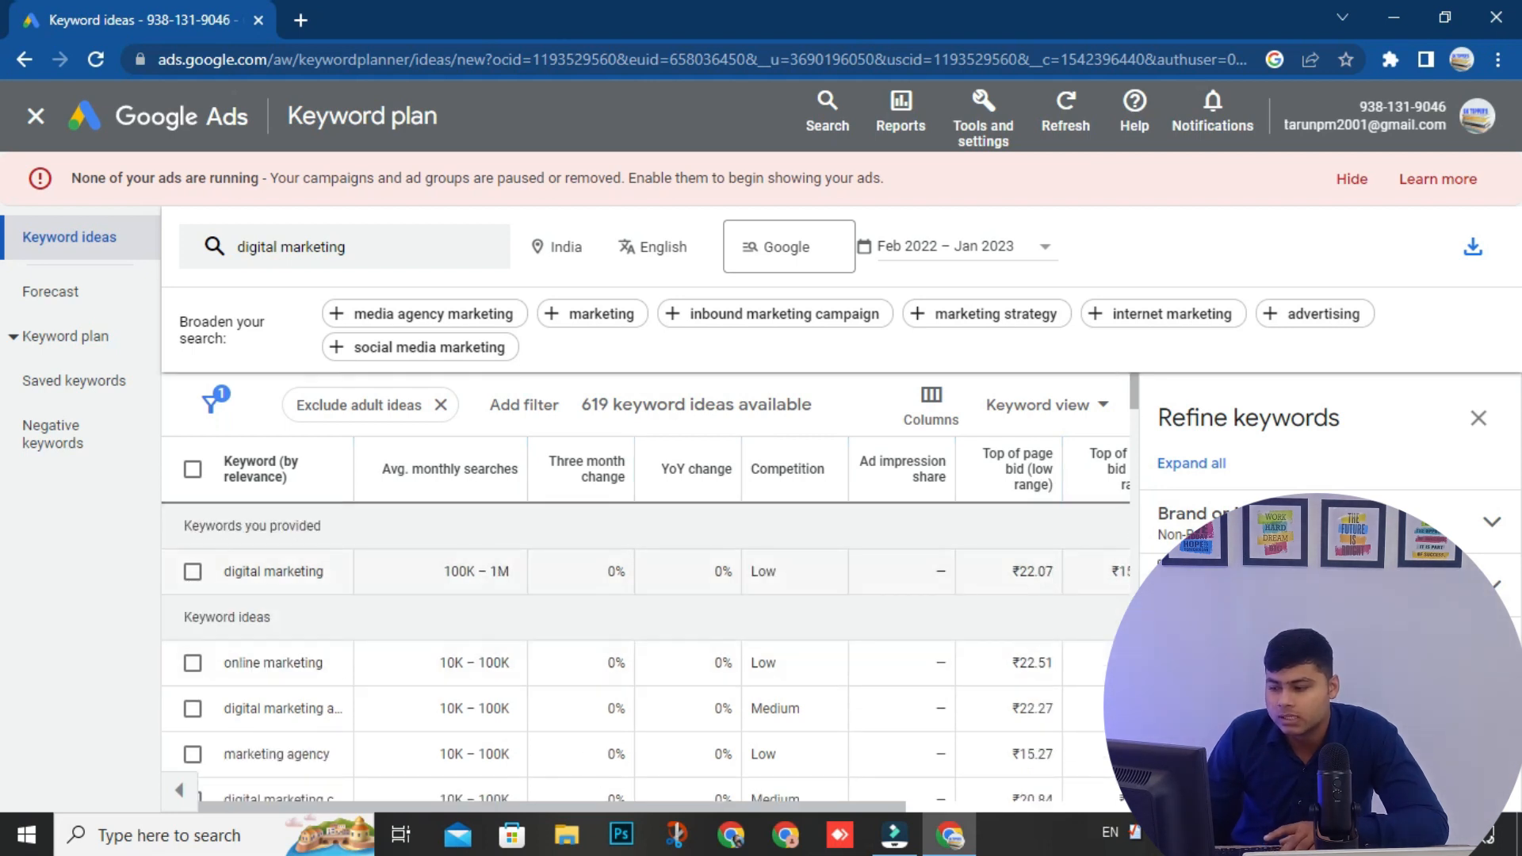
pyautogui.scroll(-1, 1076, 543)
pyautogui.scroll(1, 1067, 544)
pyautogui.moveTo(1043, 578); pyautogui.dragTo(1050, 575)
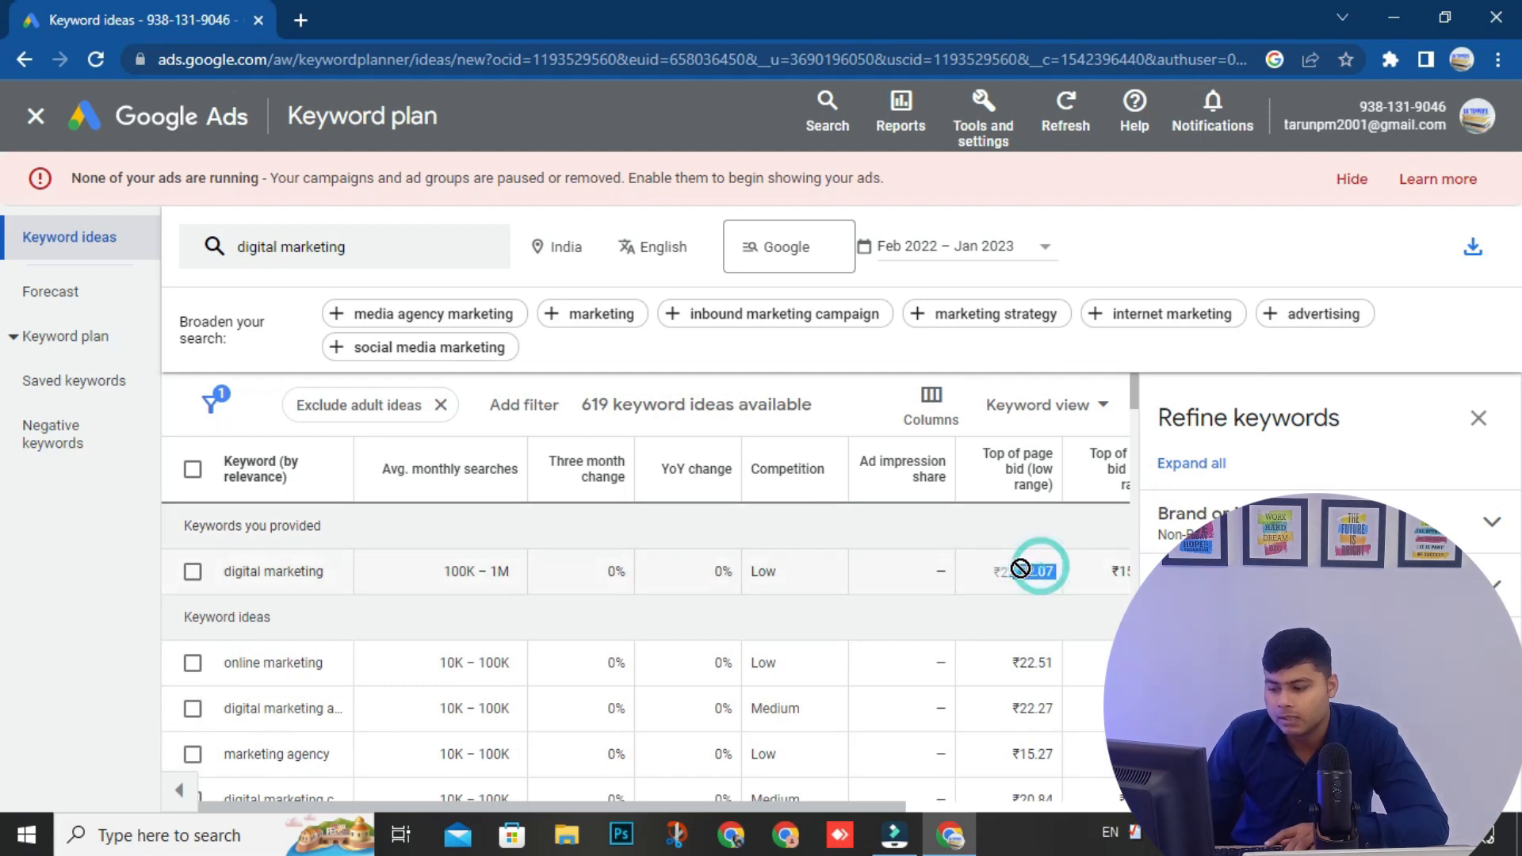
pyautogui.click(1004, 546)
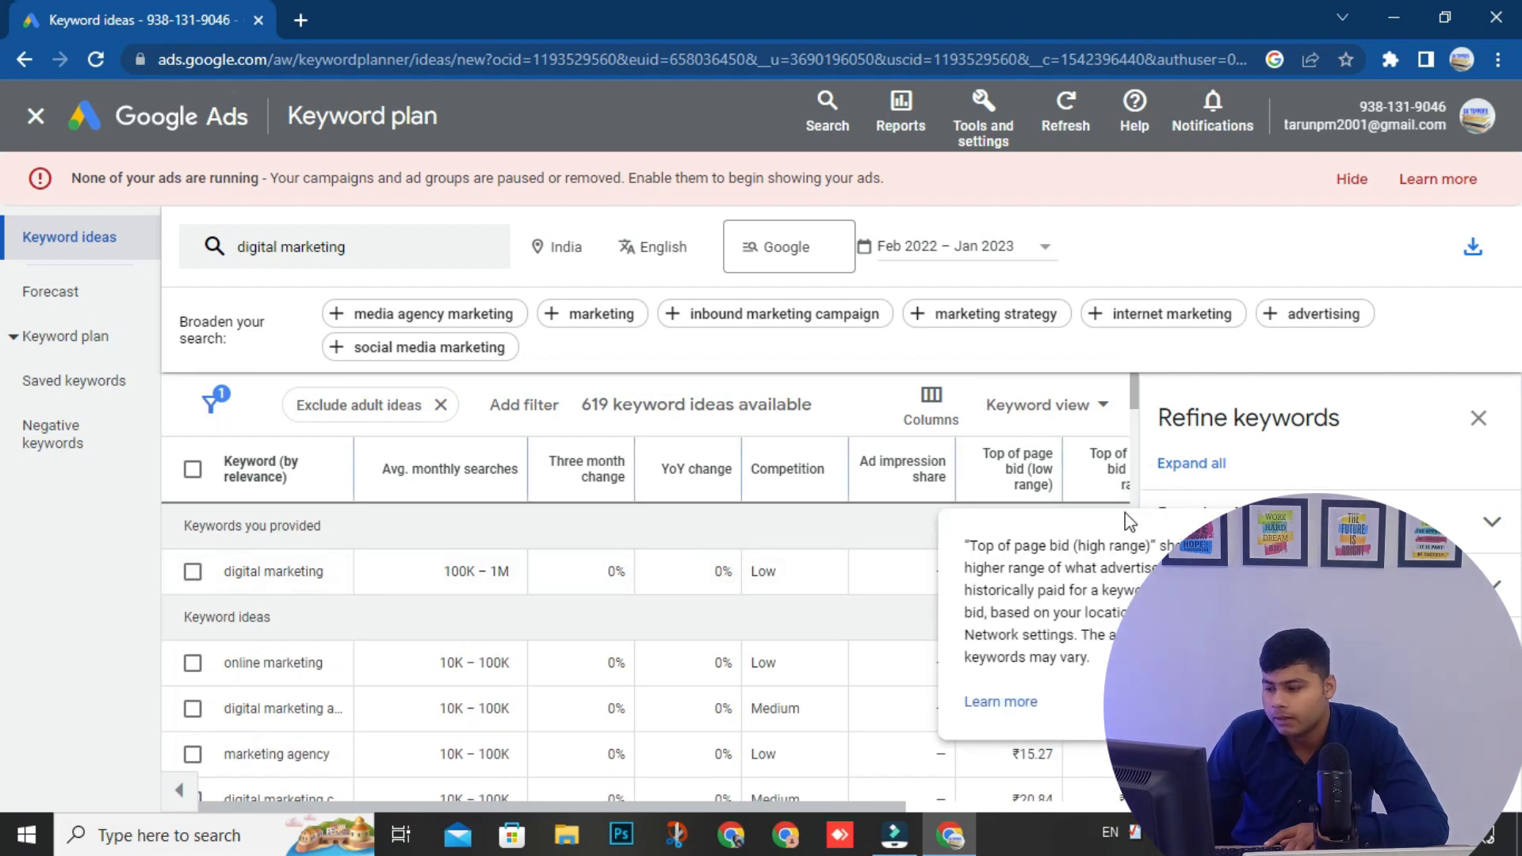
pyautogui.click(1478, 417)
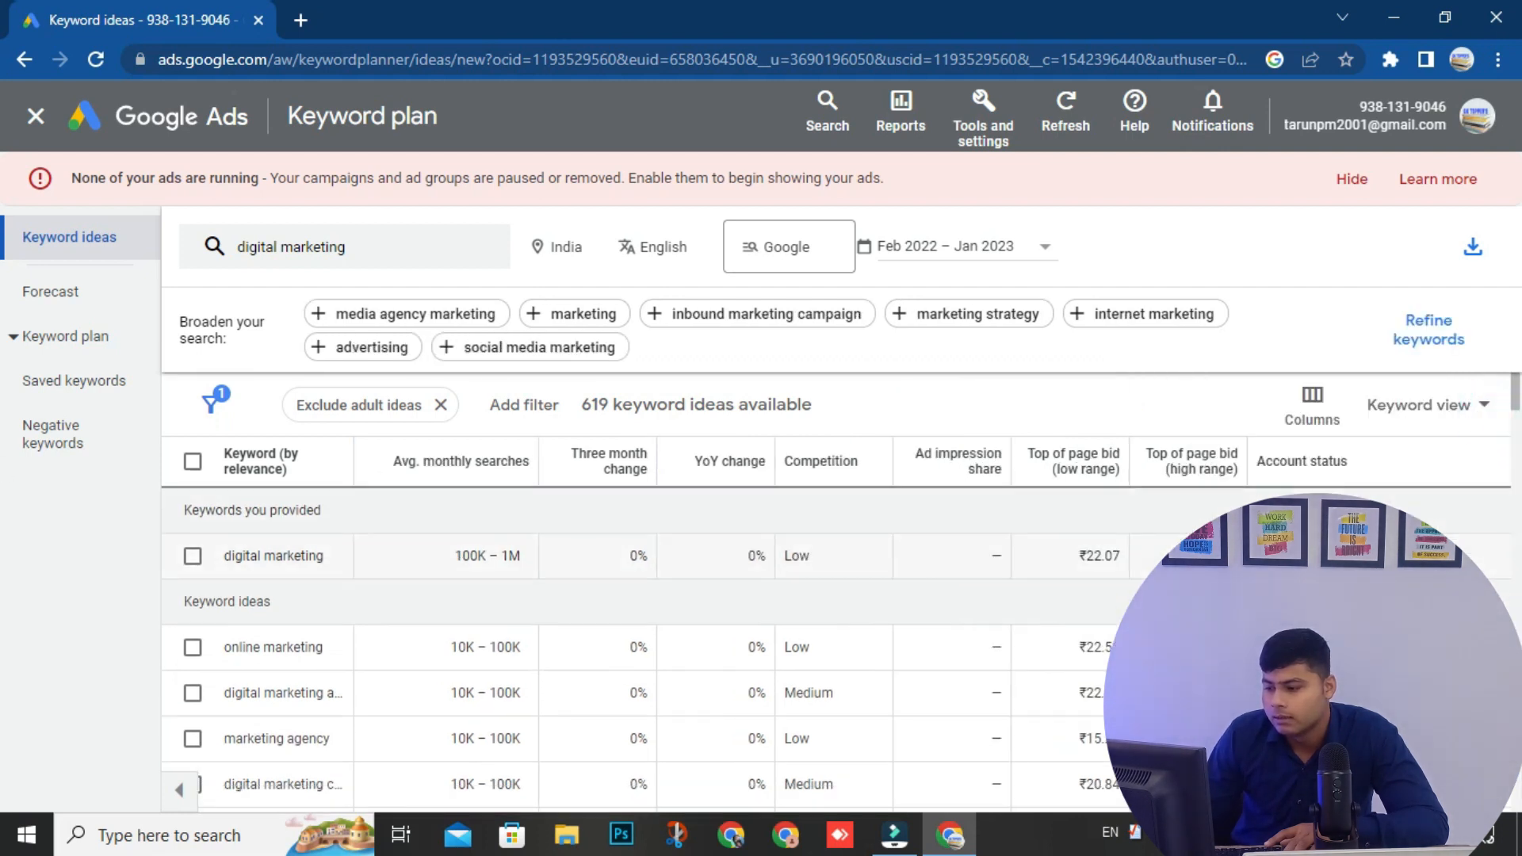
pyautogui.moveTo(1228, 473)
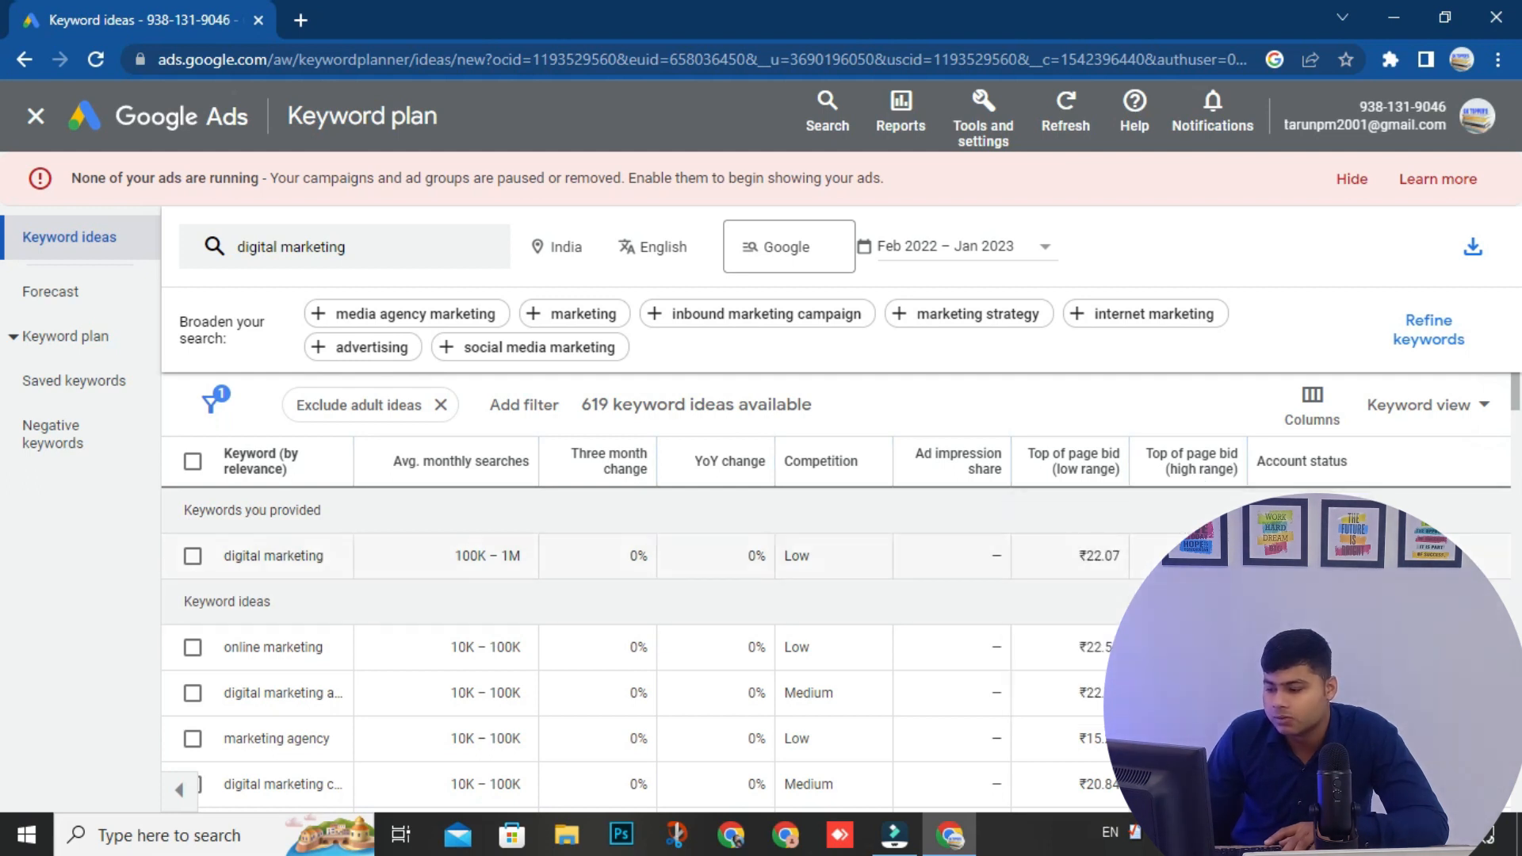
# - Compare the average monthly searches, competition and low-range top of page bid for "digital marketing"
pyautogui.doubleClick(1102, 553)
pyautogui.click(1105, 553)
pyautogui.click(1113, 553)
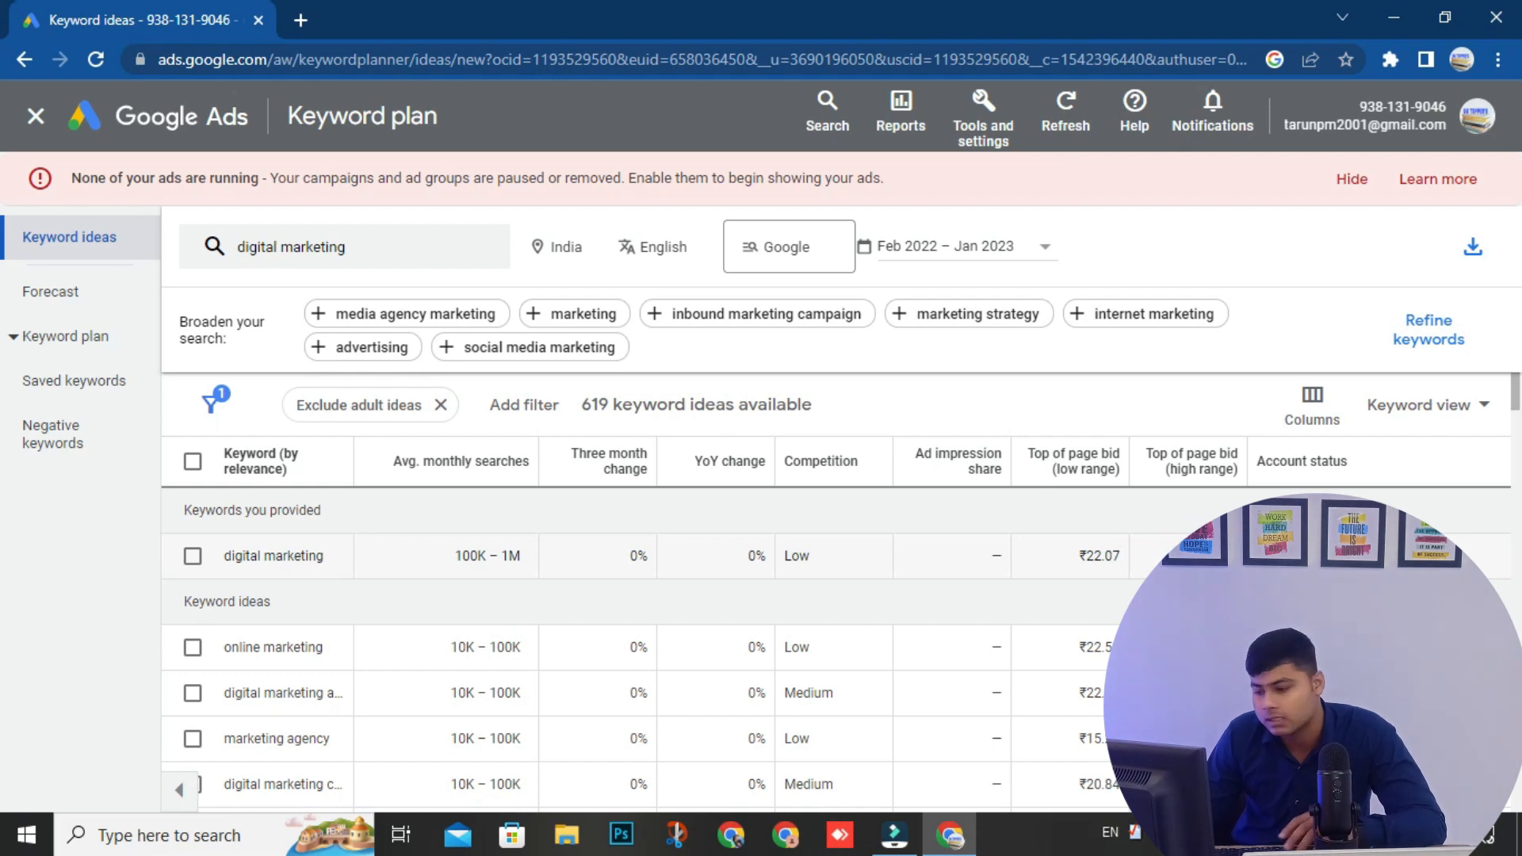
pyautogui.click(1145, 491)
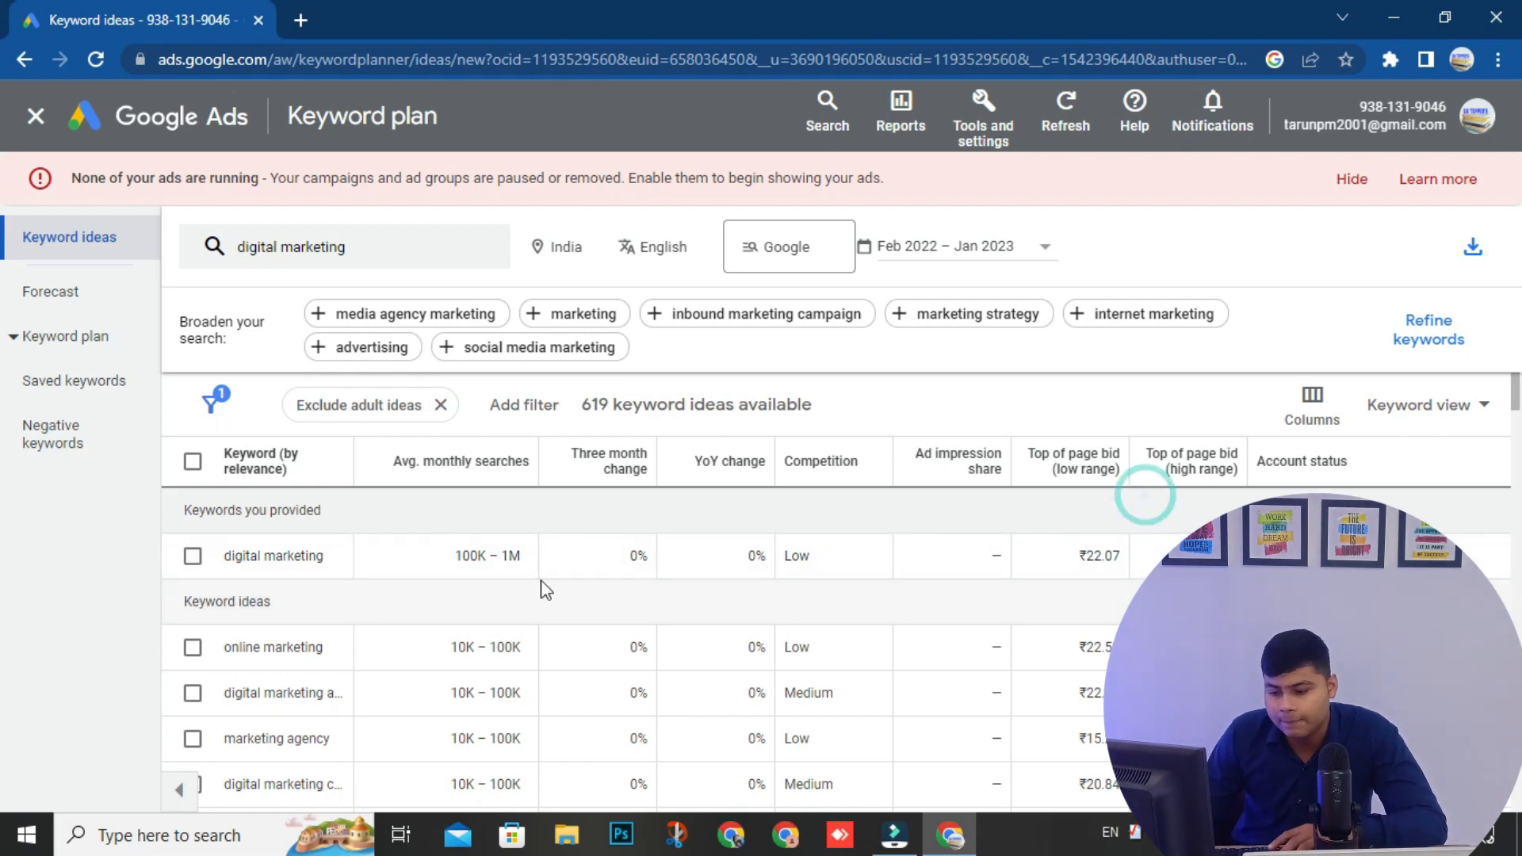
pyautogui.moveTo(466, 558); pyautogui.dragTo(529, 564)
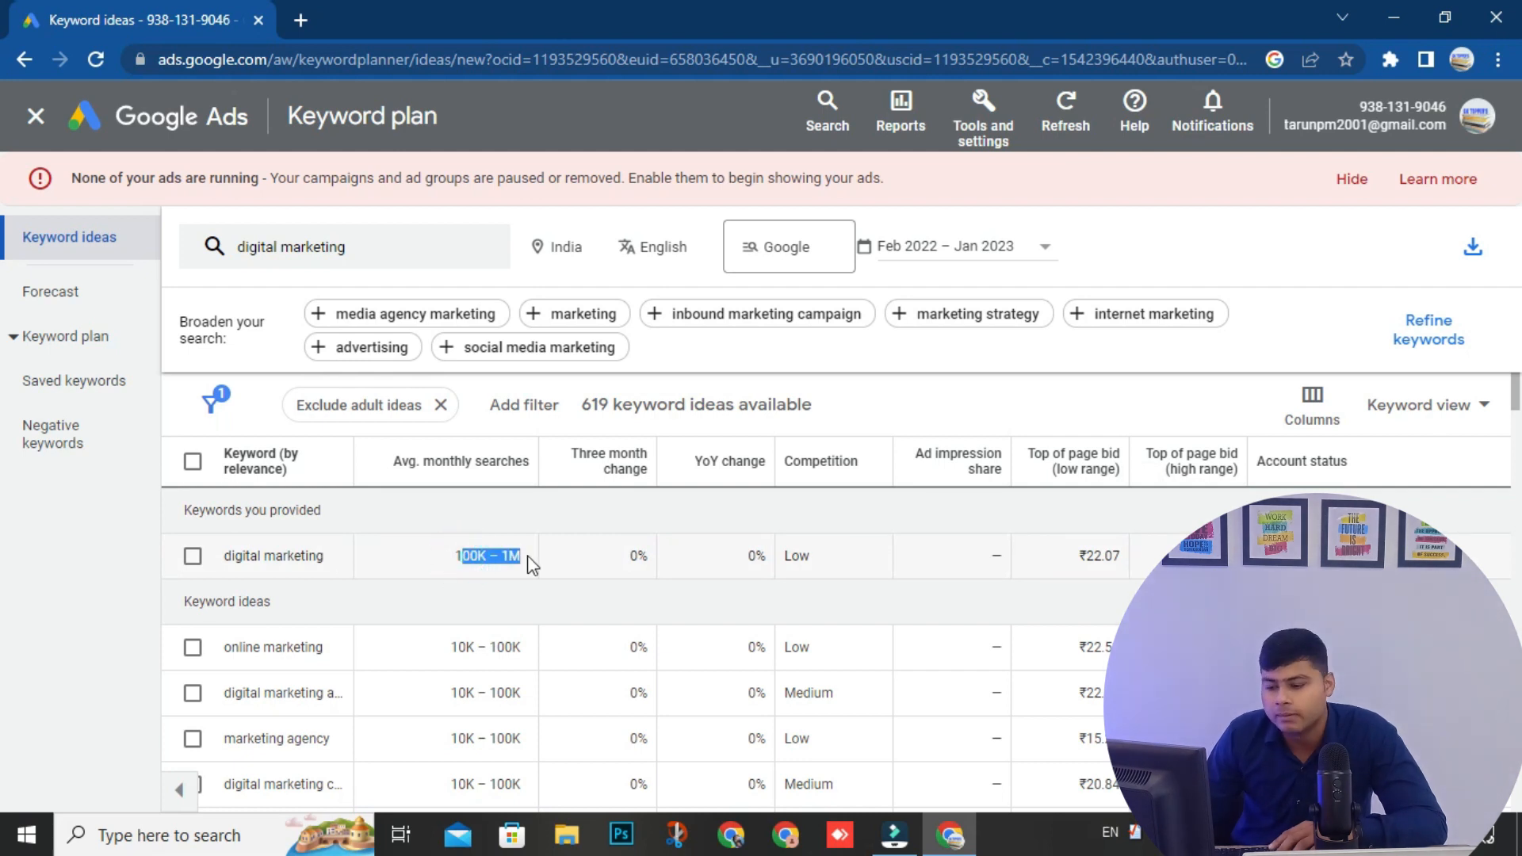
pyautogui.click(627, 557)
pyautogui.click(827, 564)
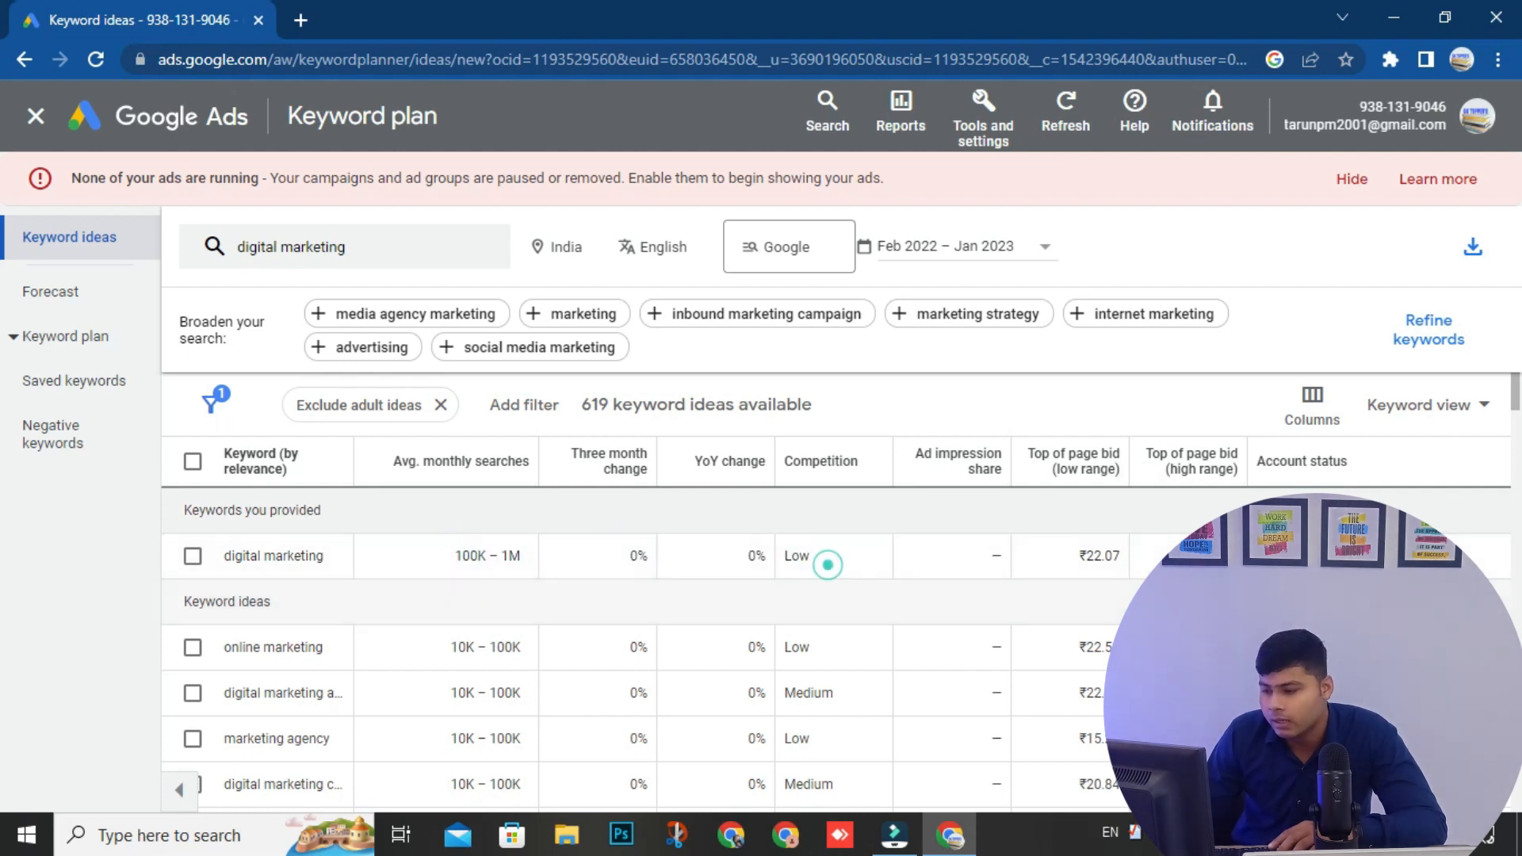
pyautogui.moveTo(1101, 551); pyautogui.dragTo(1122, 555)
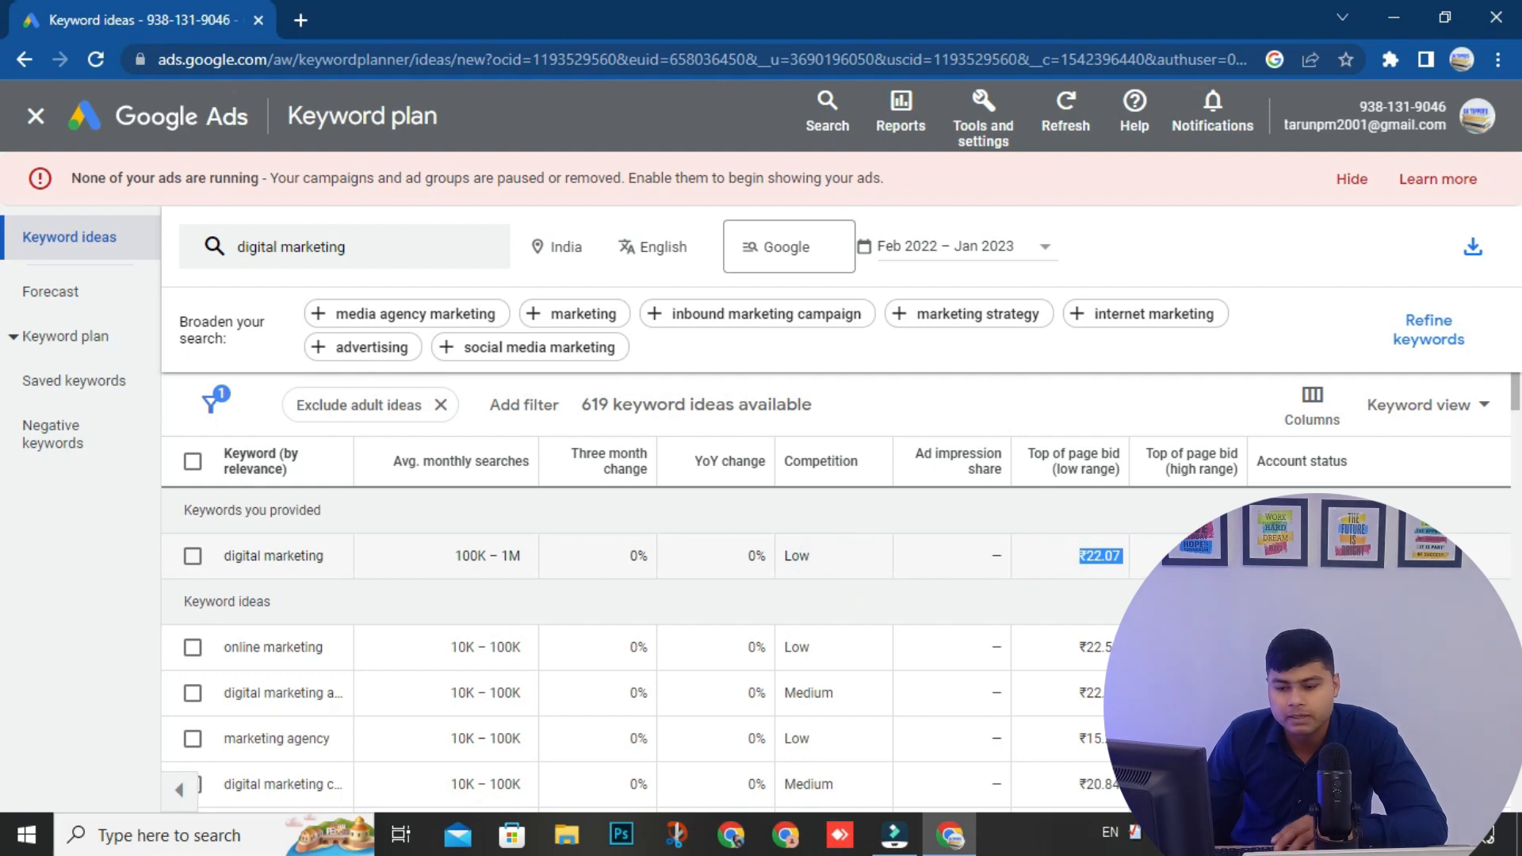
pyautogui.click(1006, 575)
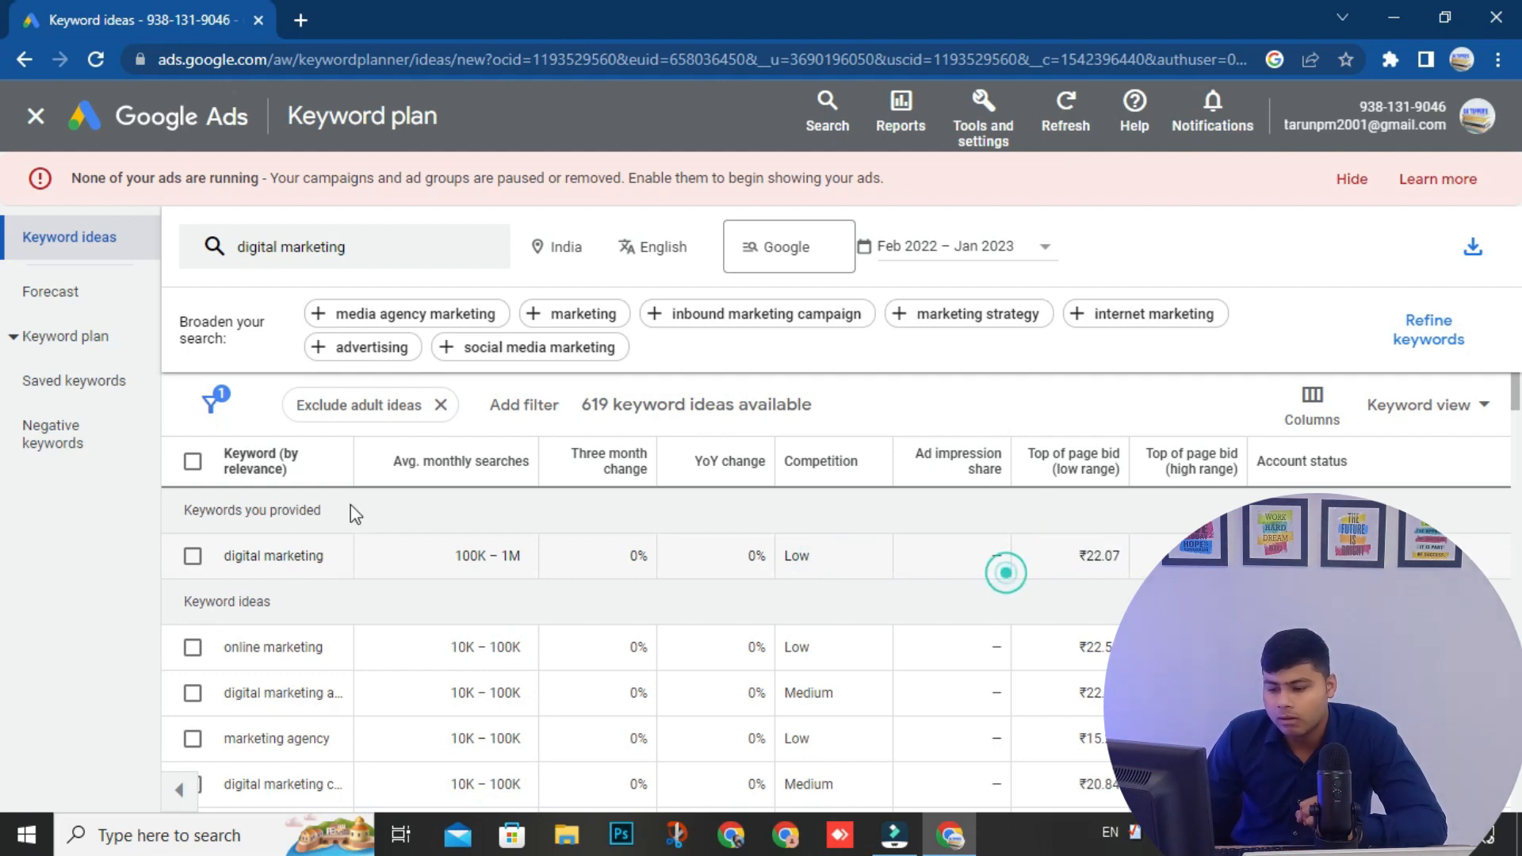
# - Widen the keyword column further so that the longer keyword ideas can be read in full
pyautogui.scroll(-3, 294, 555)
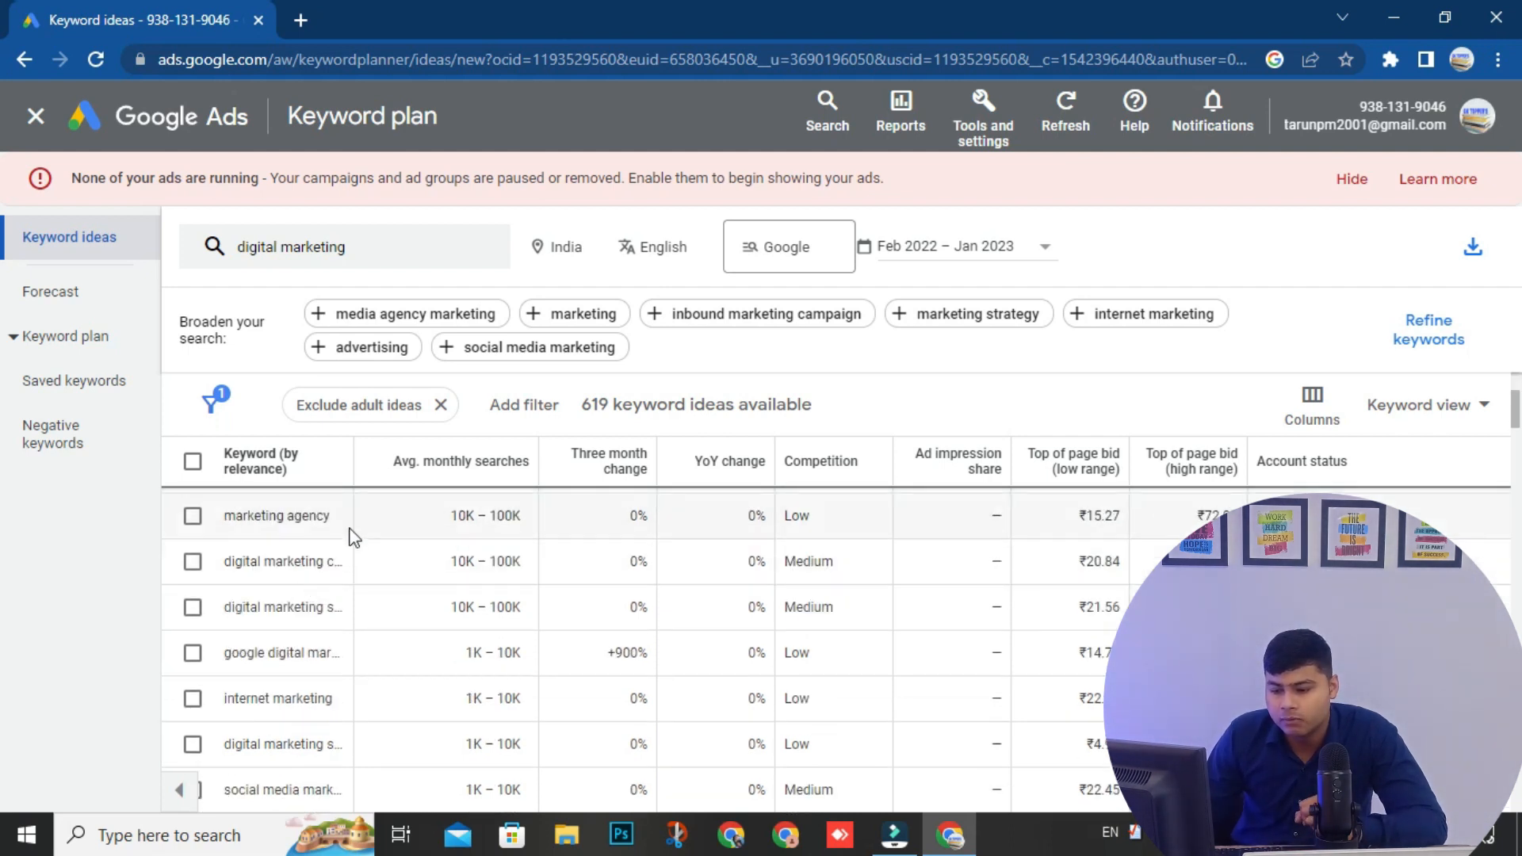
pyautogui.moveTo(359, 467); pyautogui.dragTo(440, 468)
pyautogui.scroll(3, 364, 583)
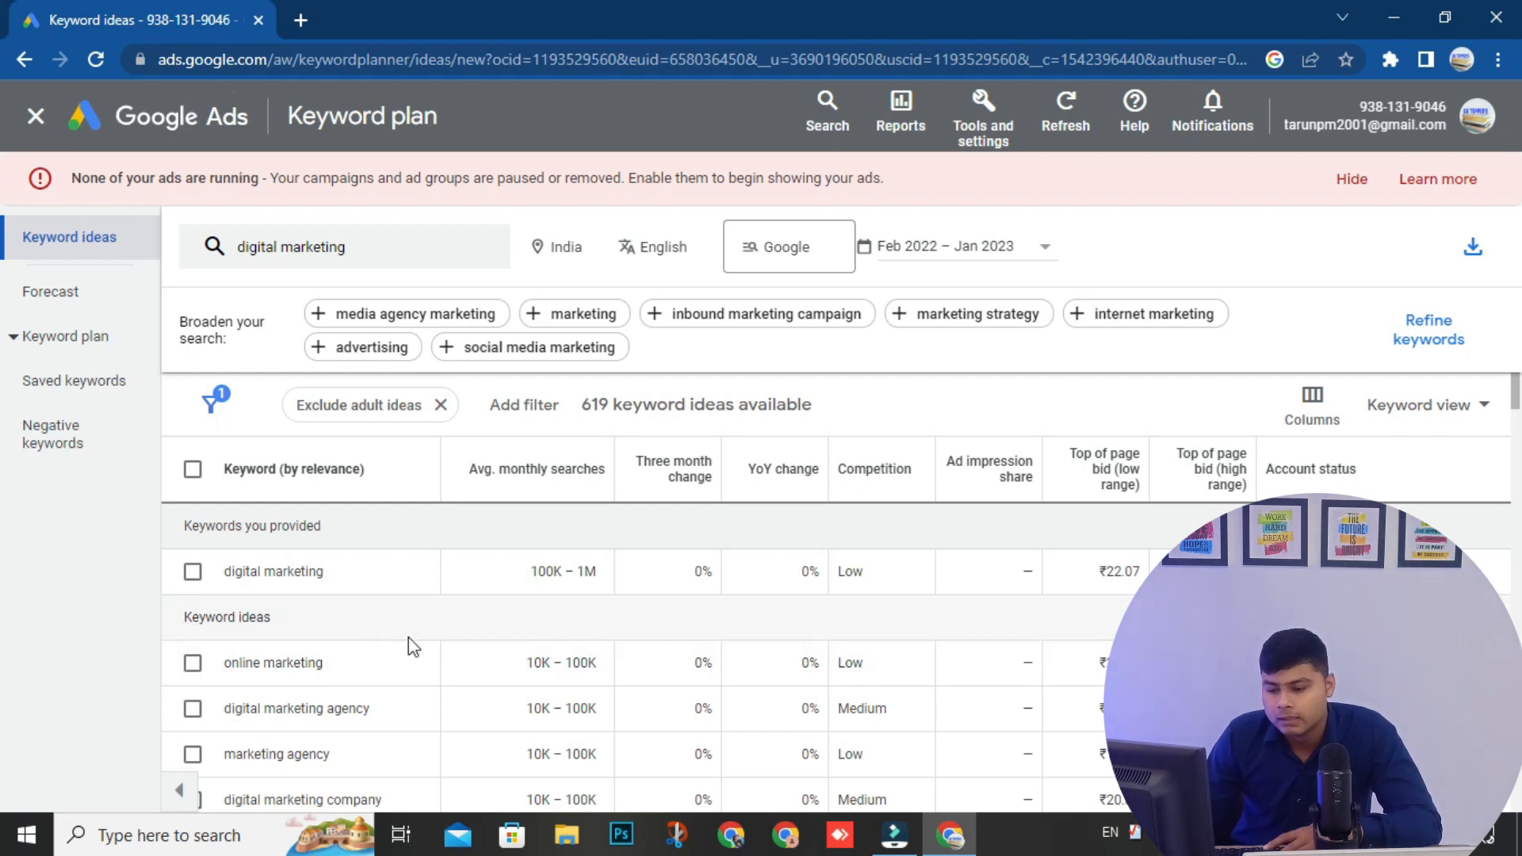
# - Browse the keyword ideas and examine the average monthly searches for "top marketing companies"
pyautogui.scroll(-10, 407, 639)
pyautogui.scroll(-10, 473, 657)
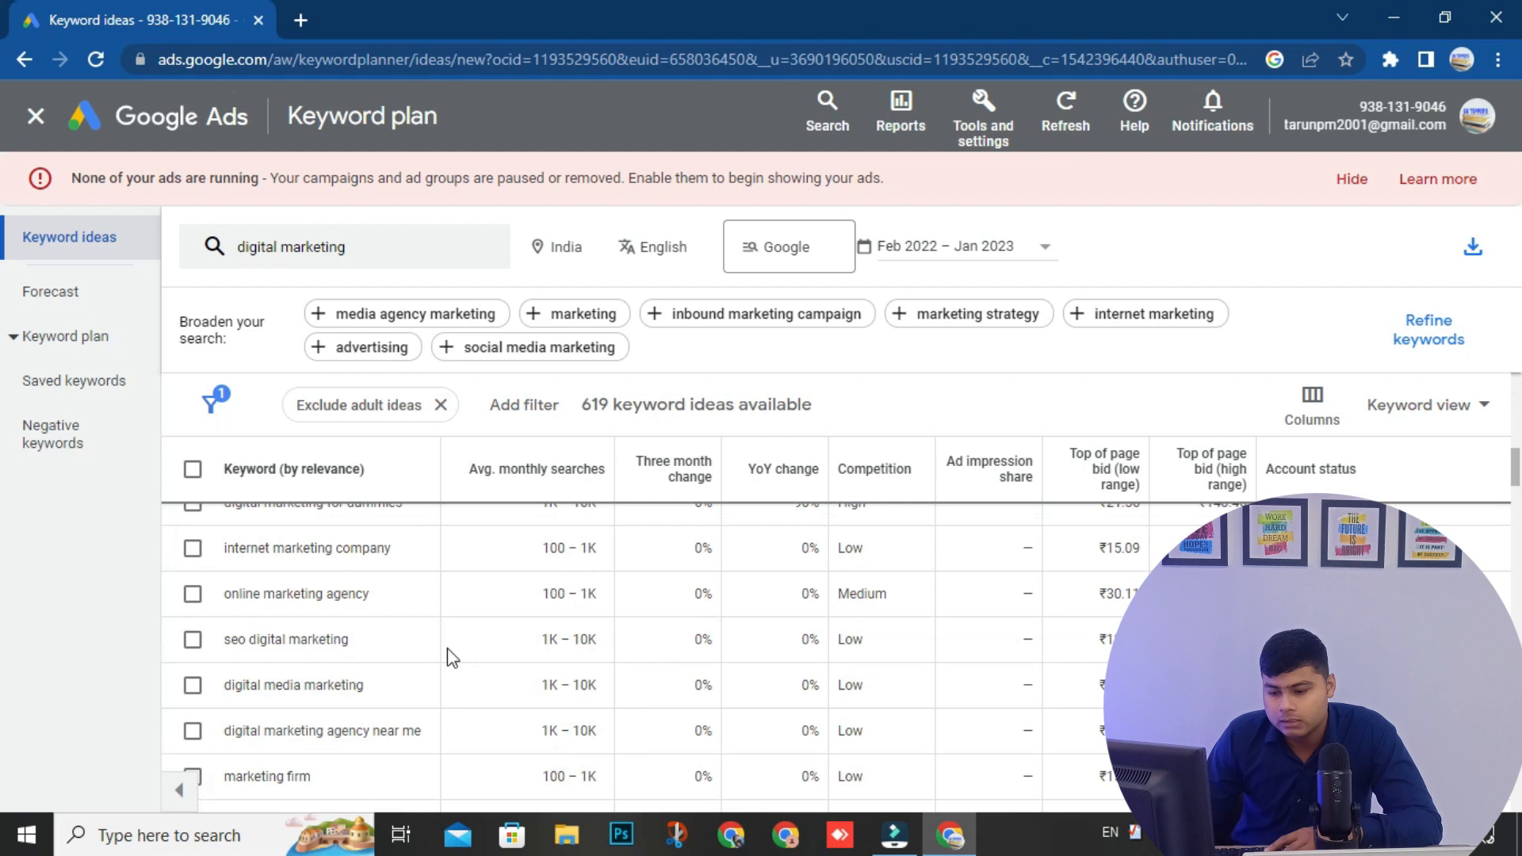
pyautogui.scroll(-10, 626, 657)
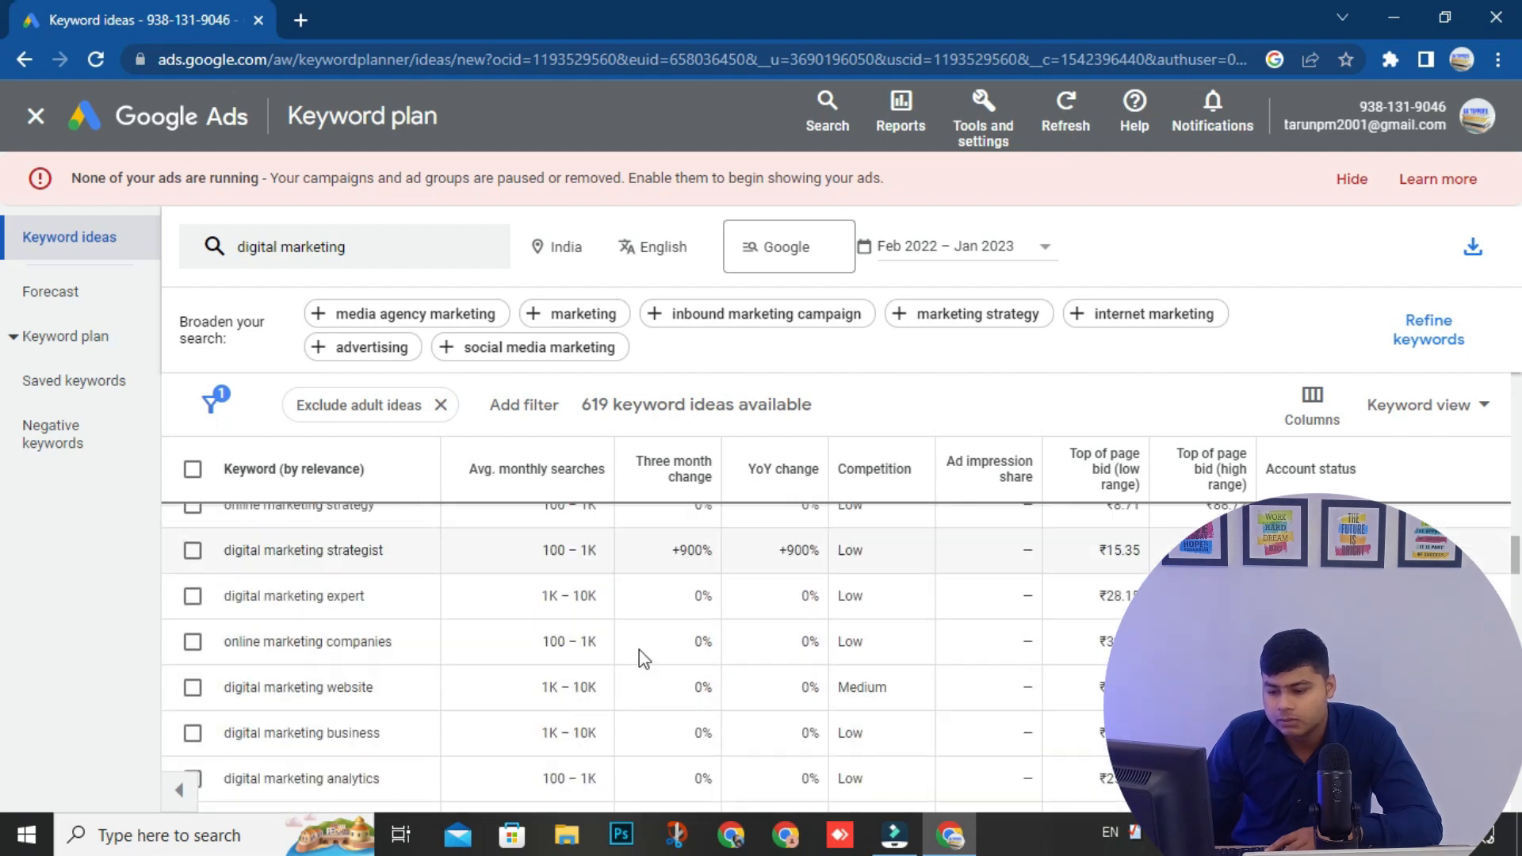
pyautogui.scroll(-1, 607, 678)
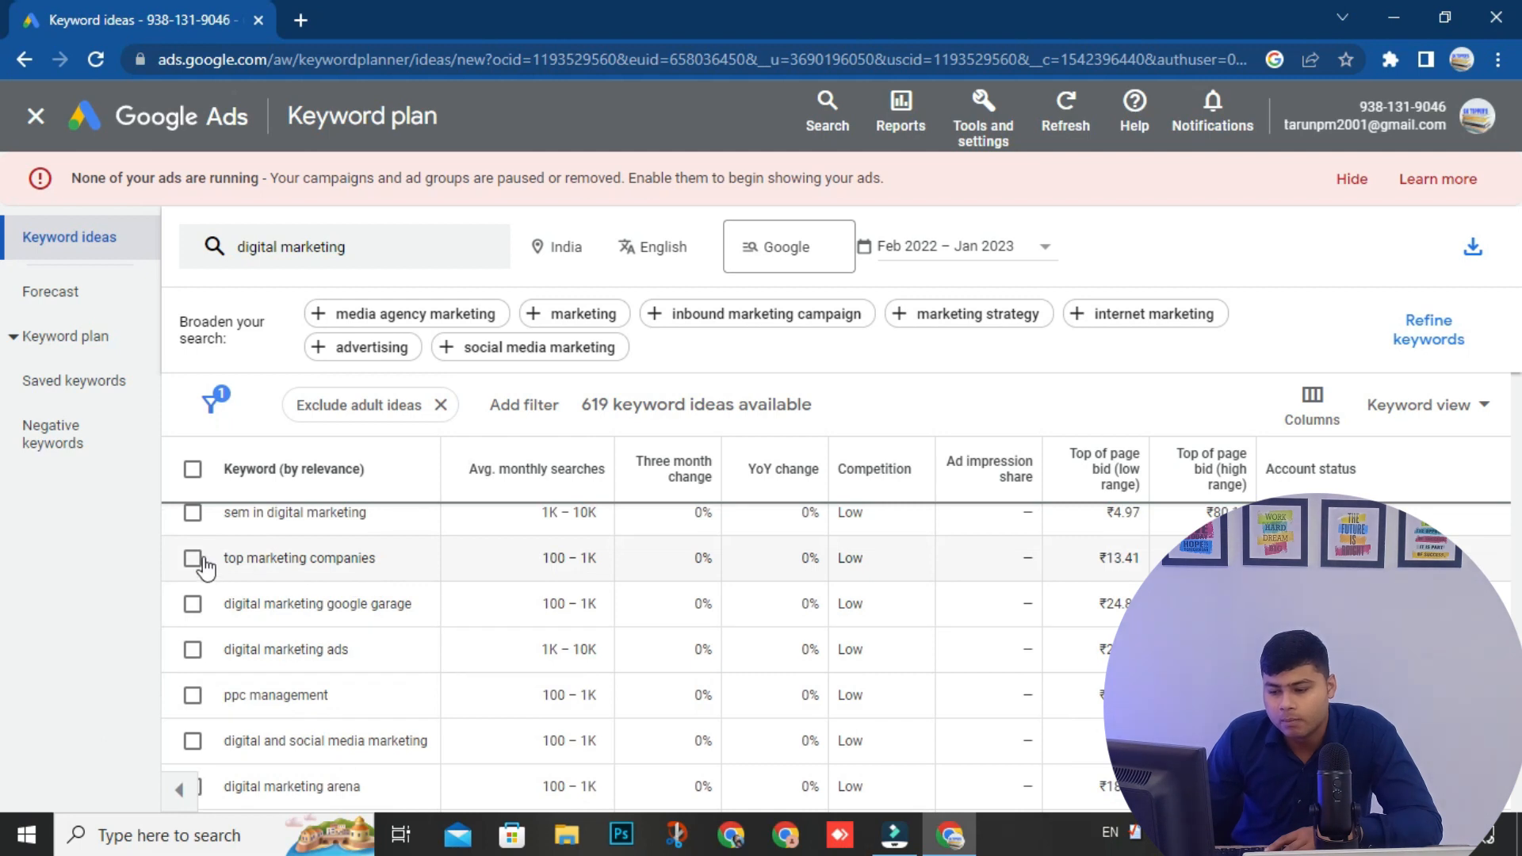
pyautogui.moveTo(297, 560); pyautogui.dragTo(359, 560)
pyautogui.moveTo(540, 559); pyautogui.dragTo(608, 566)
pyautogui.click(601, 560)
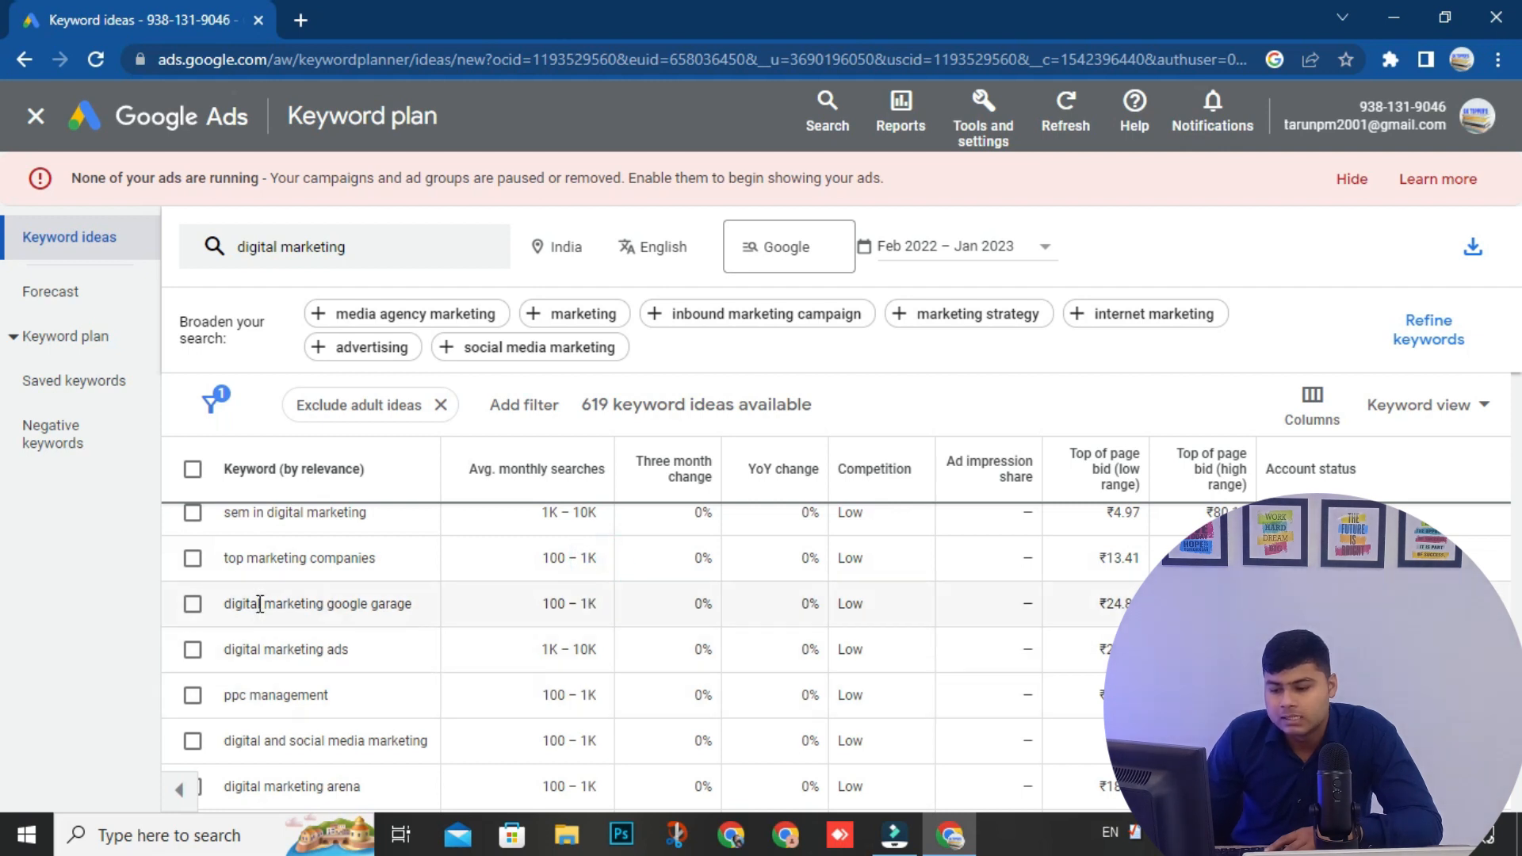
# - Examine the monthly searches and competition for "digital marketing google garage" and the competition for "simplilearn digital marketing"
pyautogui.moveTo(260, 602); pyautogui.dragTo(431, 628)
pyautogui.click(541, 609)
pyautogui.moveTo(555, 610); pyautogui.dragTo(591, 618)
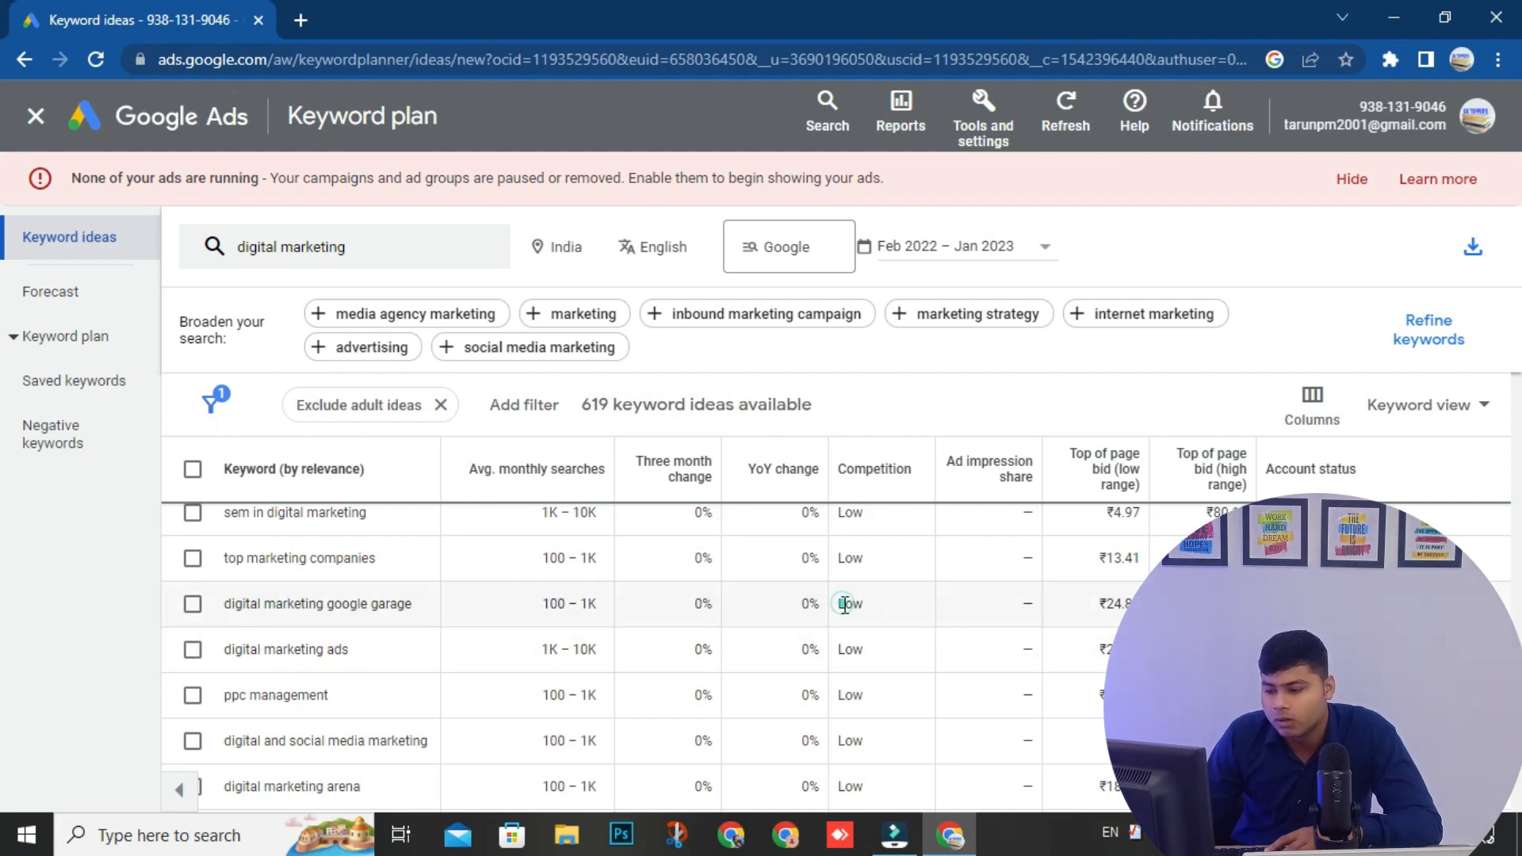
pyautogui.scroll(-1, 809, 644)
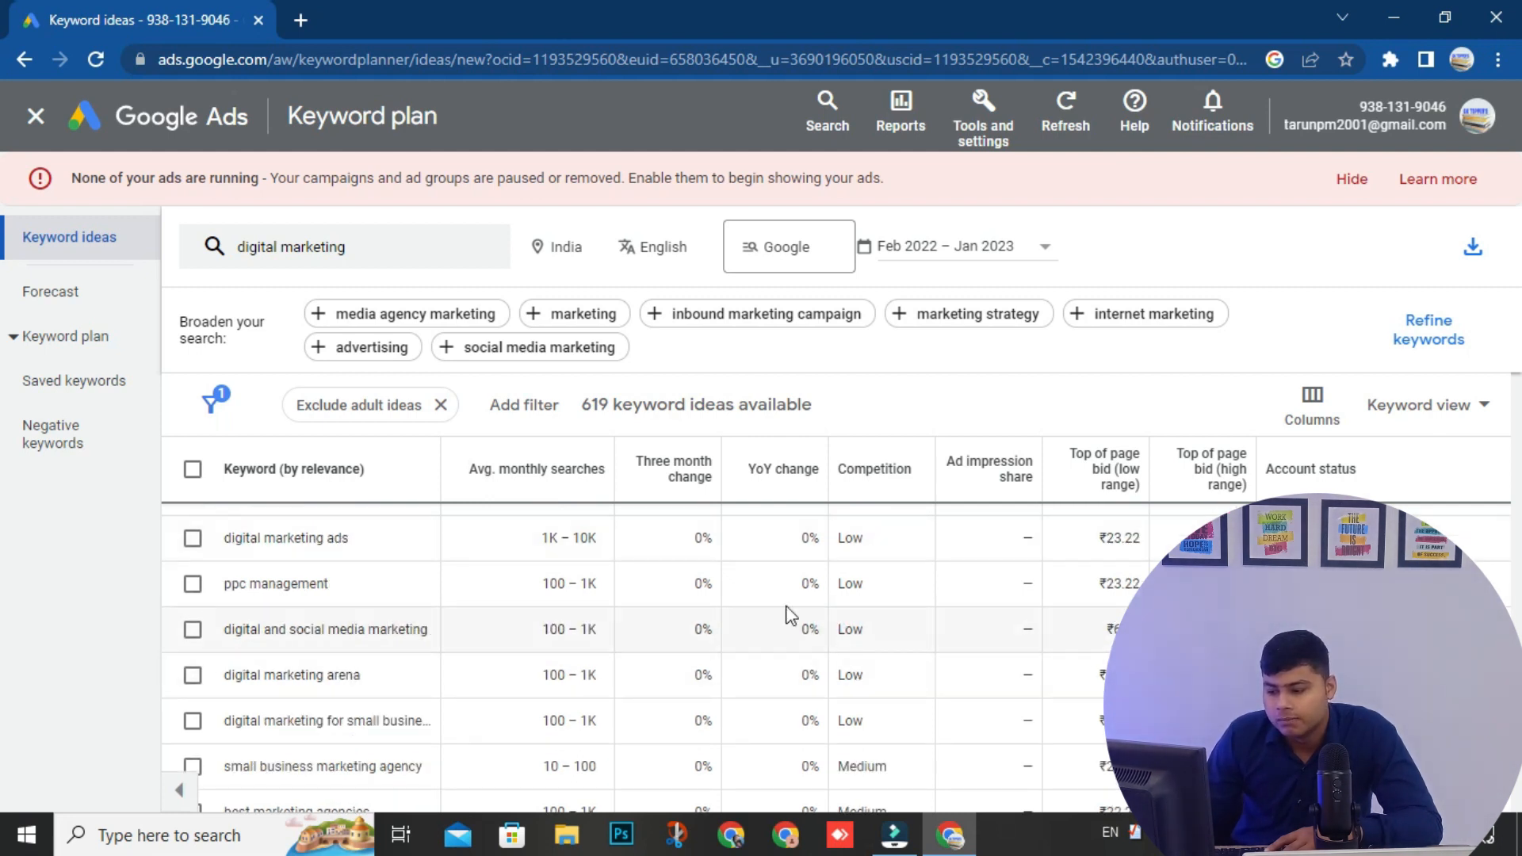
pyautogui.scroll(-3, 824, 645)
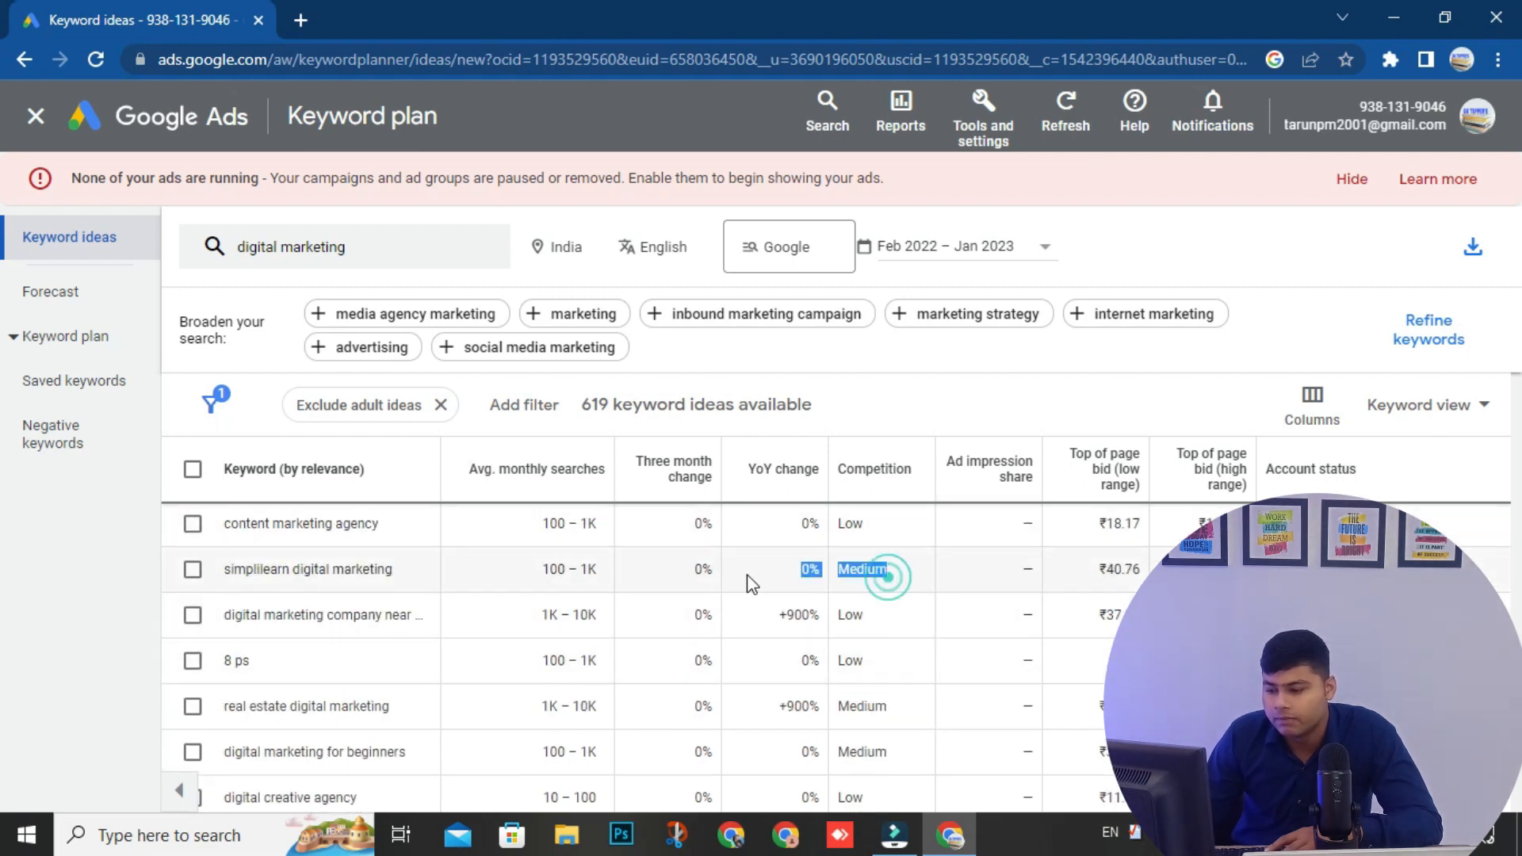
pyautogui.click(818, 573)
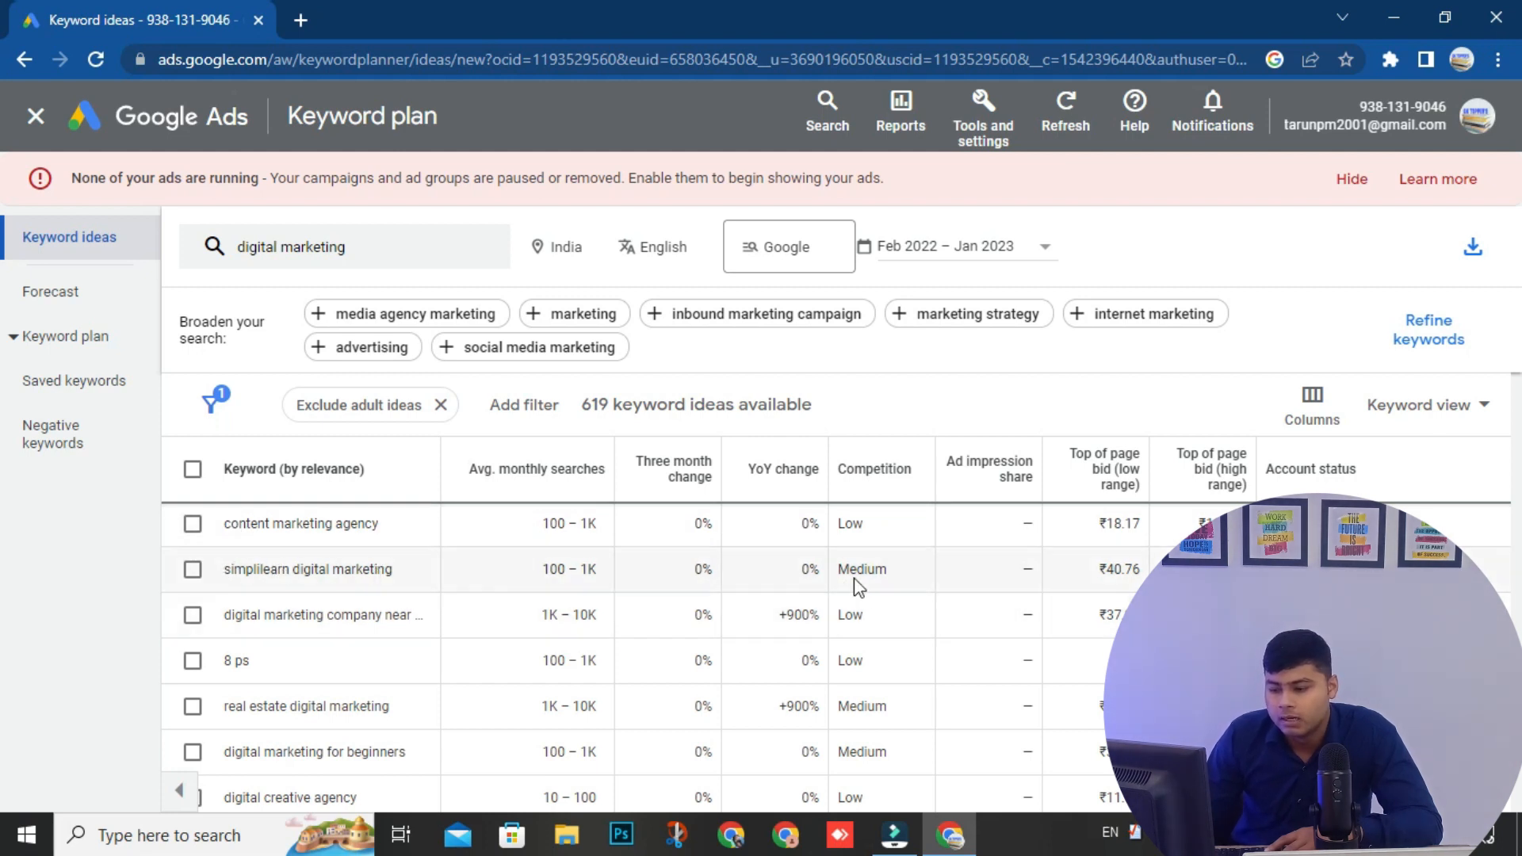
# - Look through the keyword ideas for a high-competition term and examine the figures for "digital marketing for dummies"
pyautogui.scroll(-15, 848, 581)
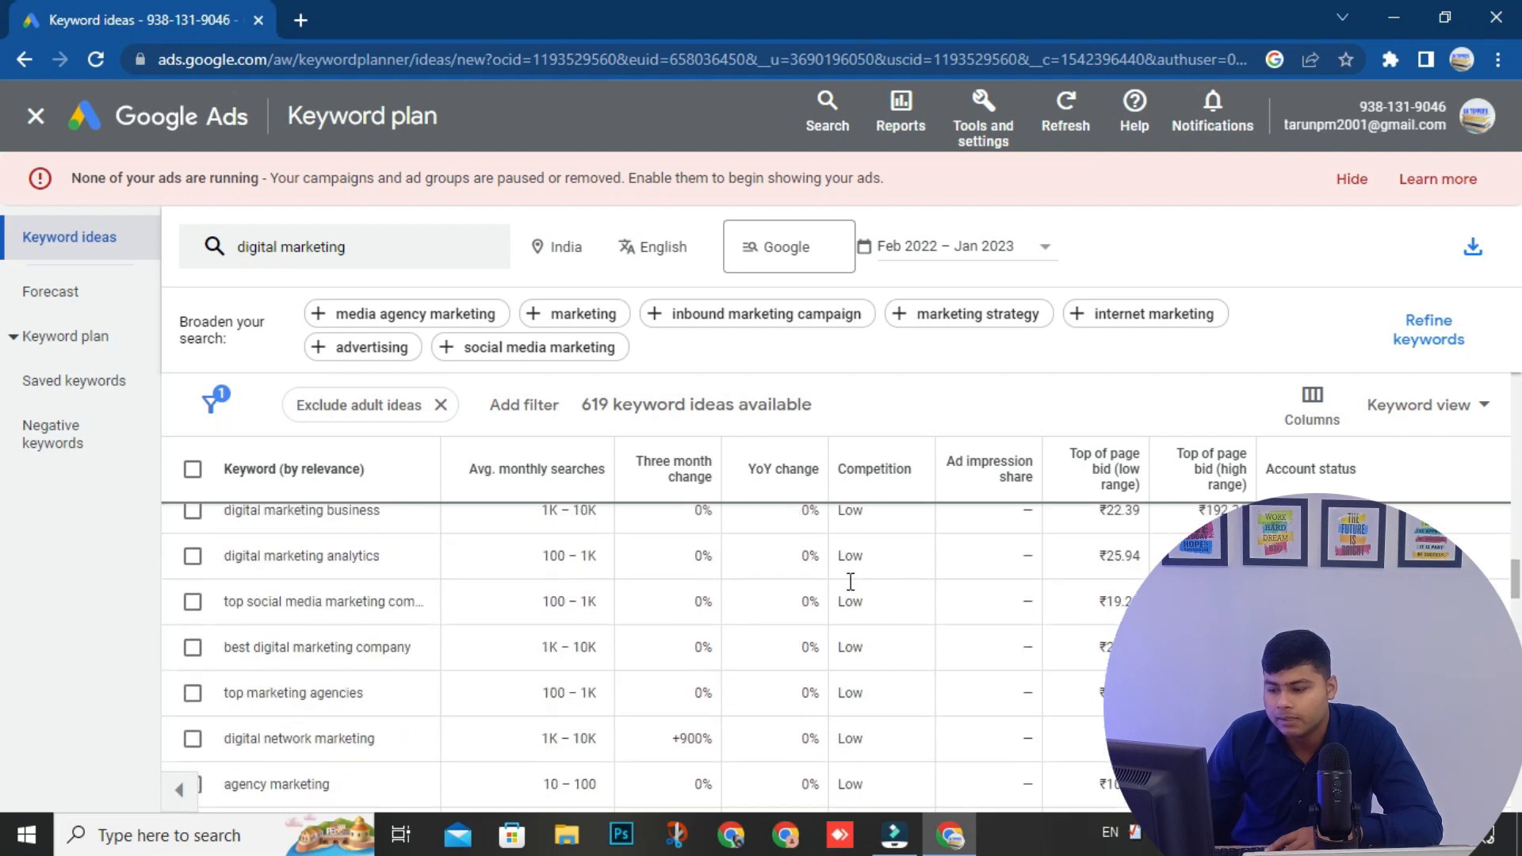
pyautogui.scroll(10, 850, 582)
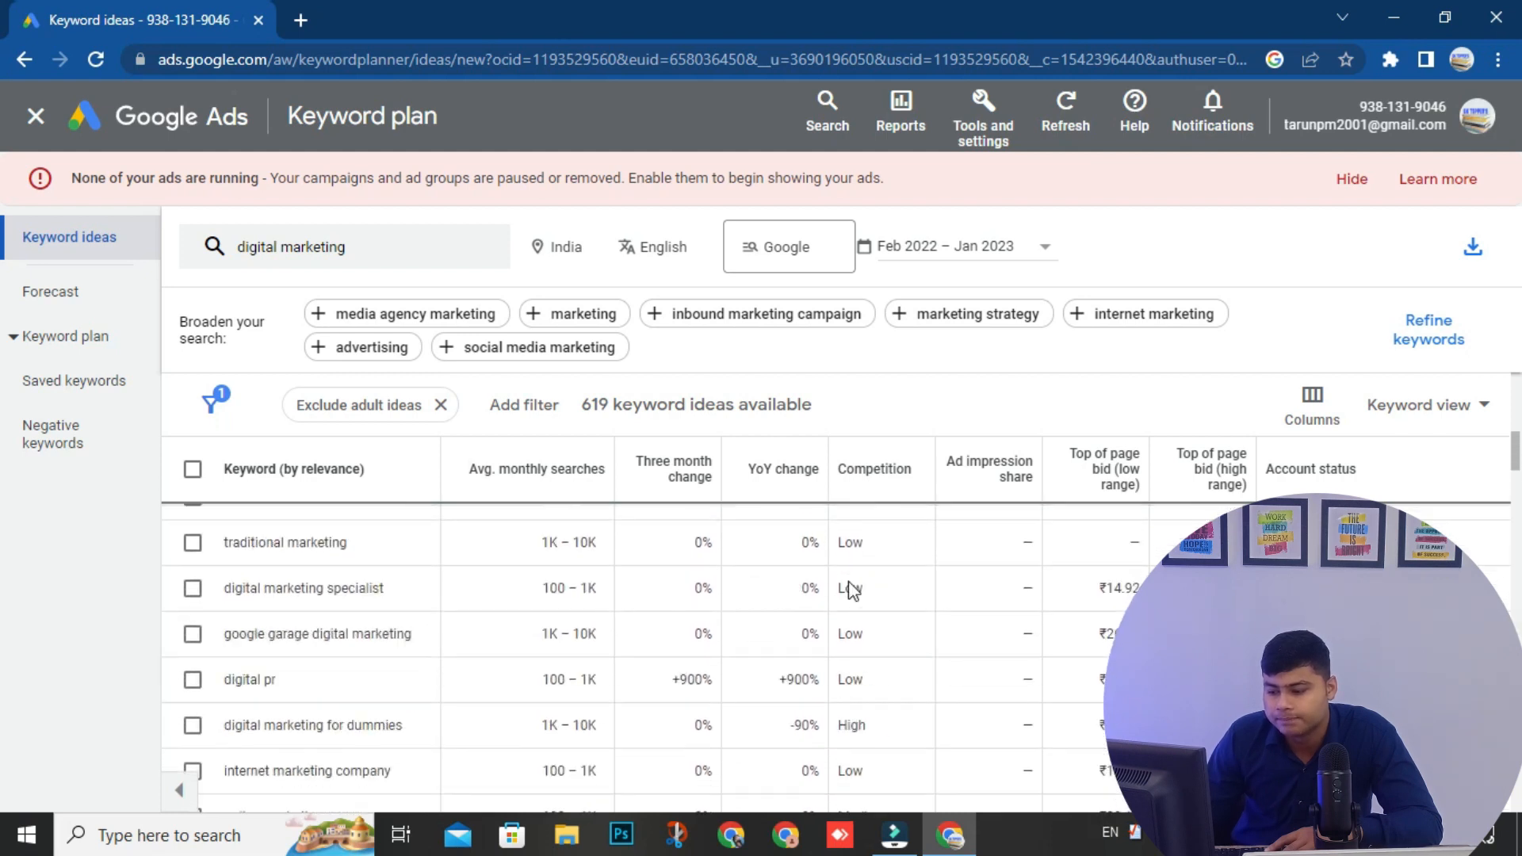
pyautogui.scroll(-5, 850, 582)
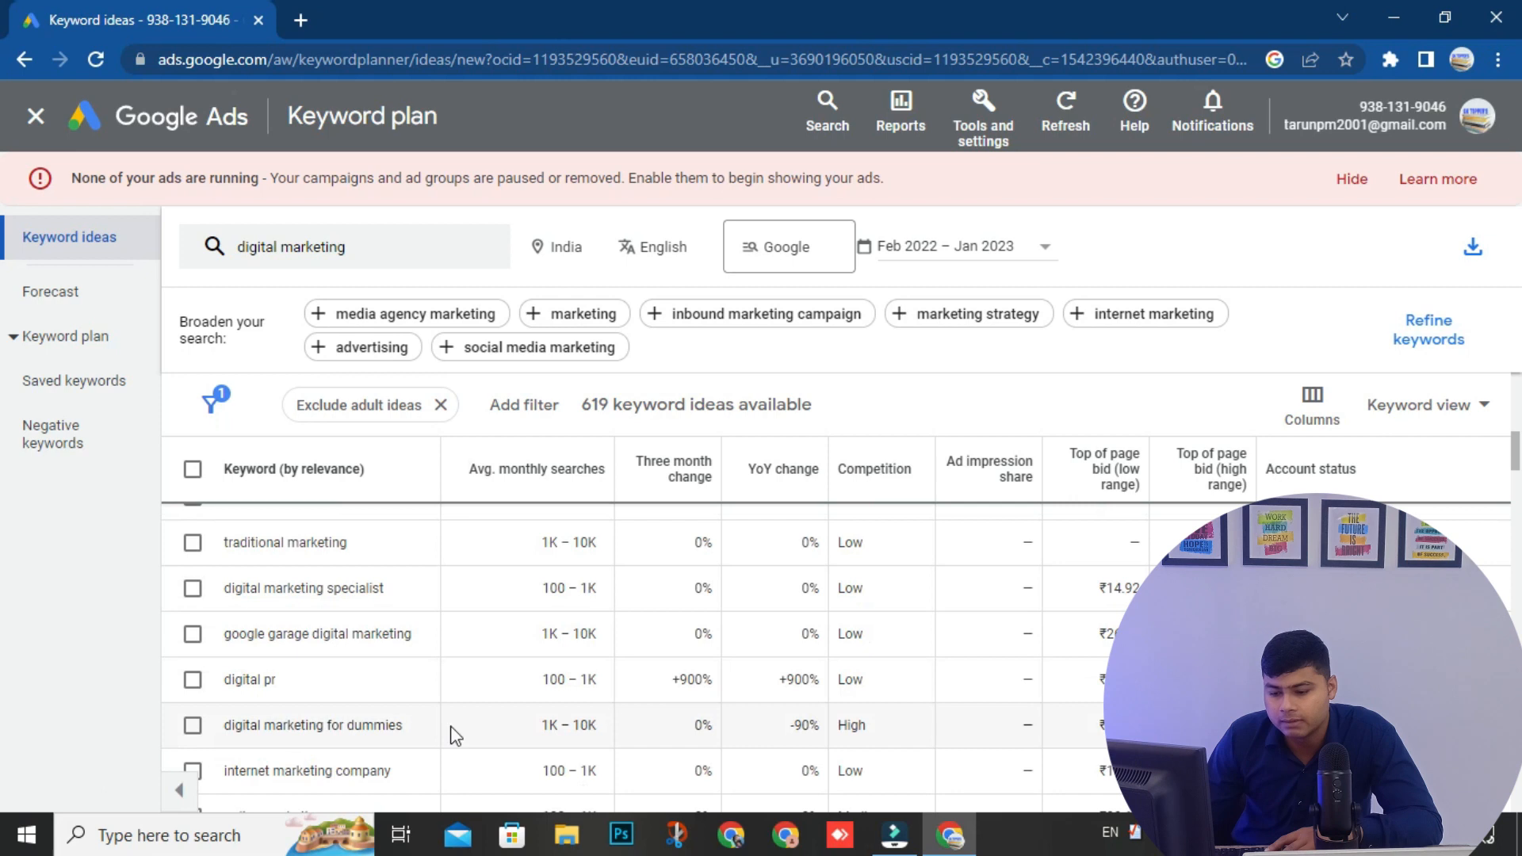
pyautogui.moveTo(223, 725); pyautogui.dragTo(422, 725)
pyautogui.moveTo(716, 745); pyautogui.dragTo(876, 754)
pyautogui.click(870, 735)
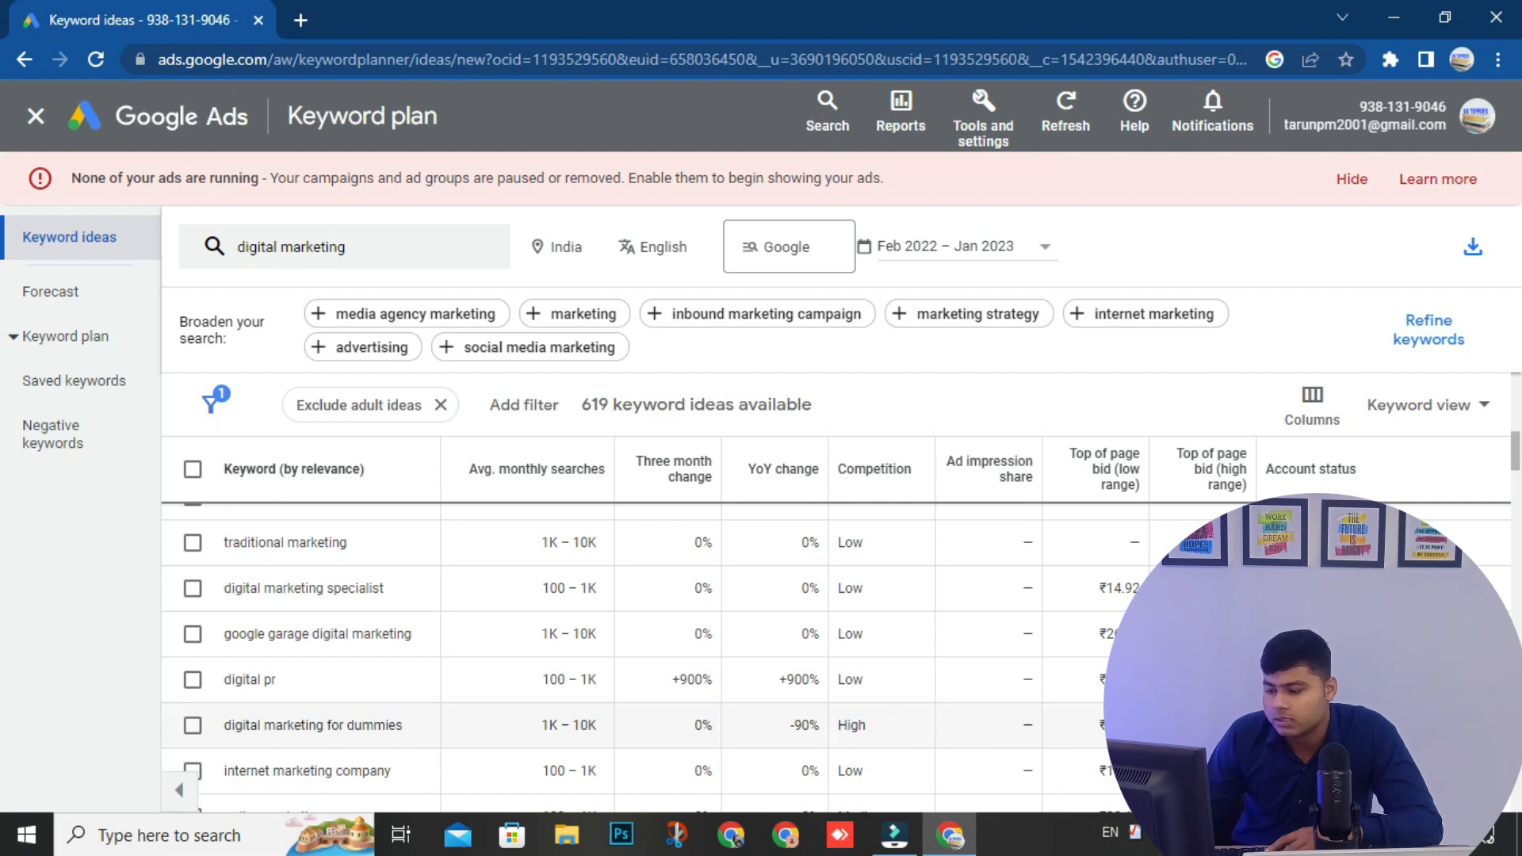
pyautogui.scroll(6, 892, 685)
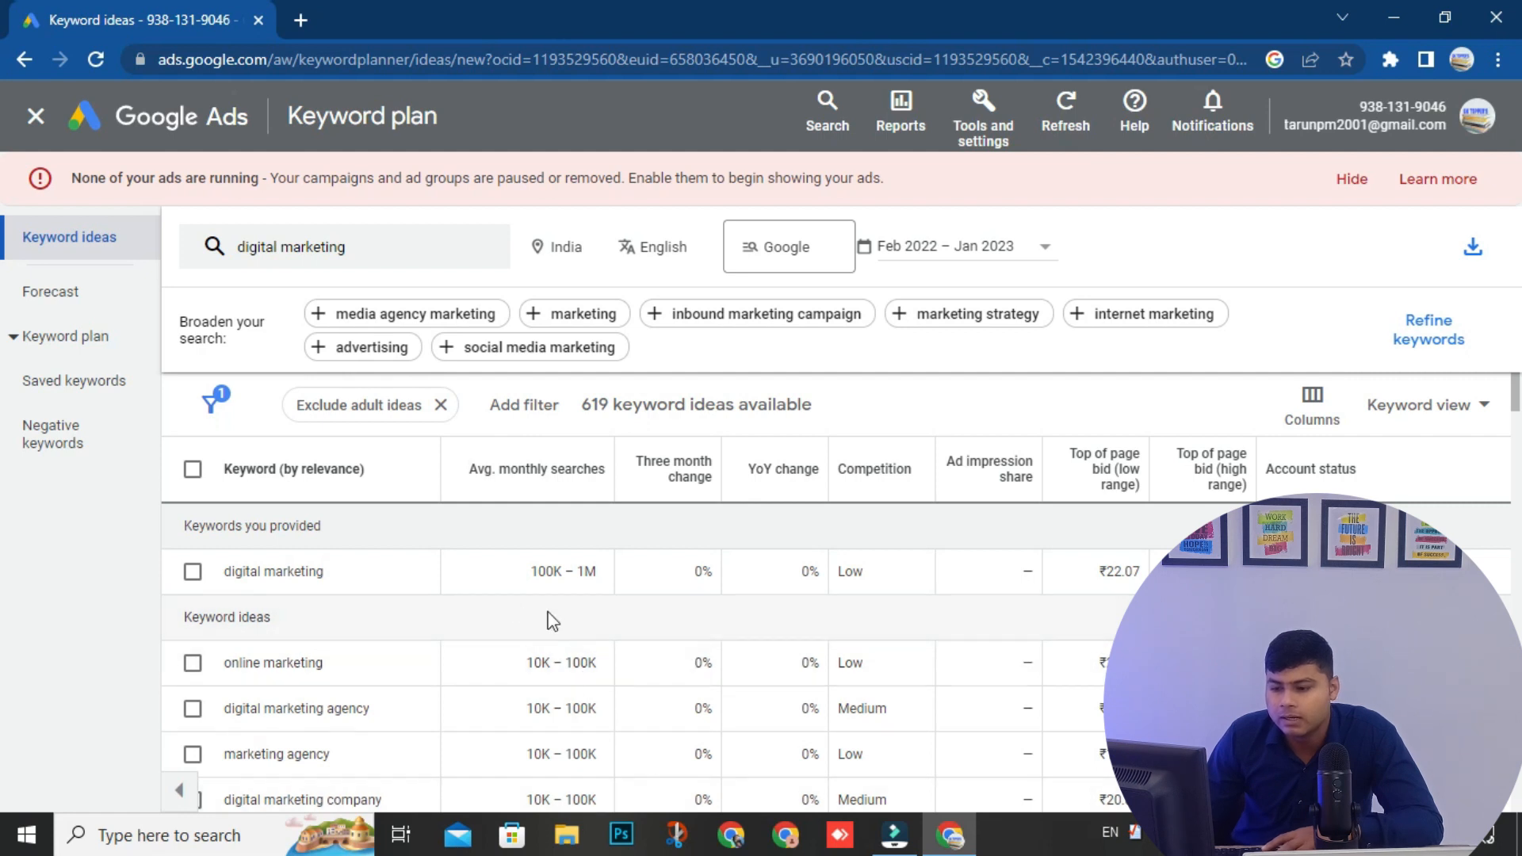
pyautogui.scroll(-1, 548, 629)
pyautogui.scroll(1, 628, 629)
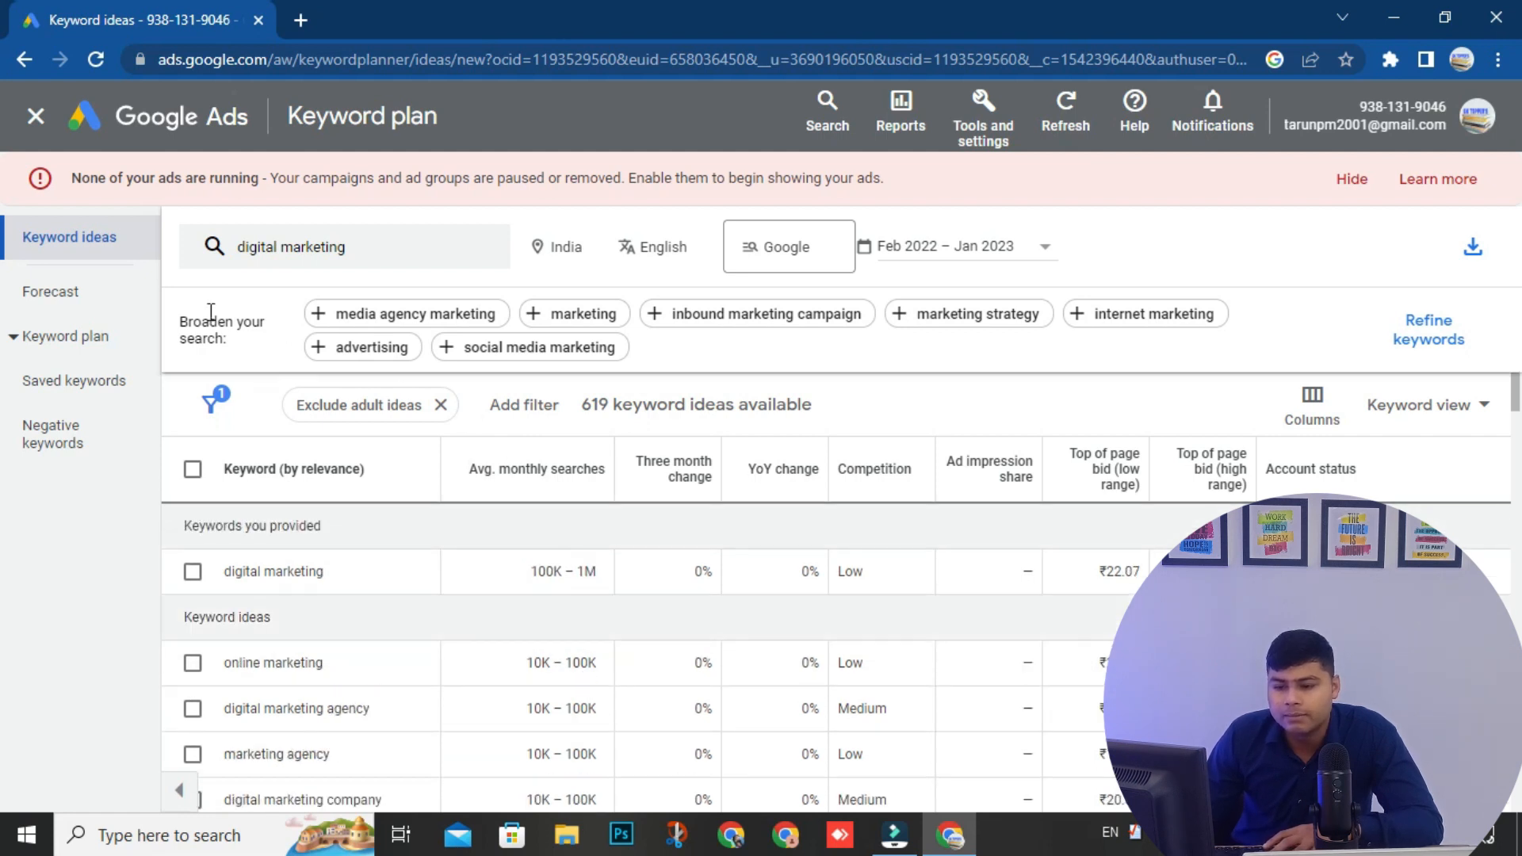
# - Replace the search term with "what is digital marketing" and get its keyword ideas
pyautogui.click(330, 255)
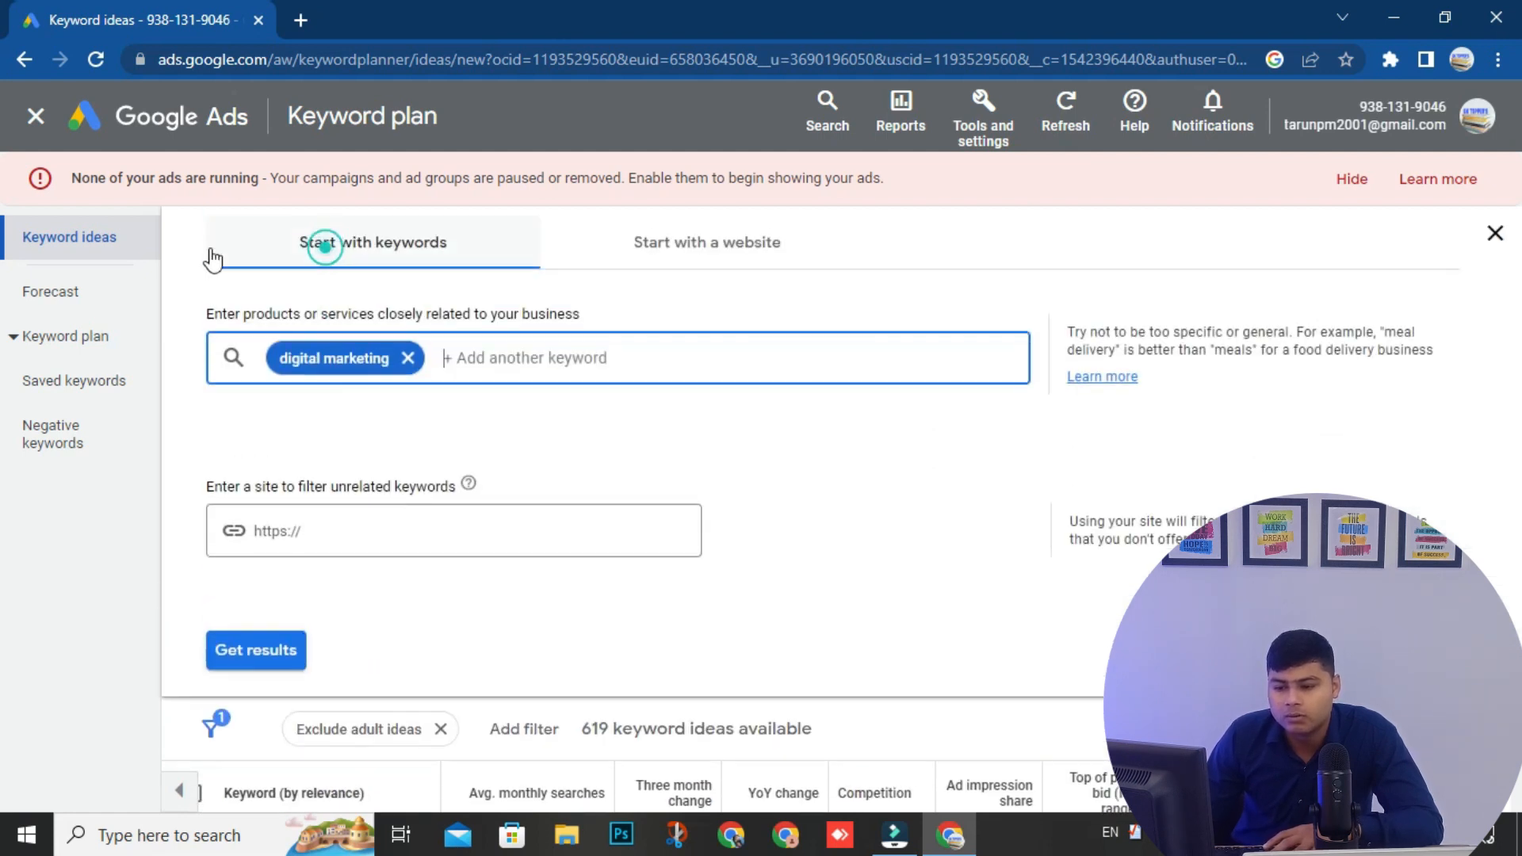
pyautogui.click(408, 362)
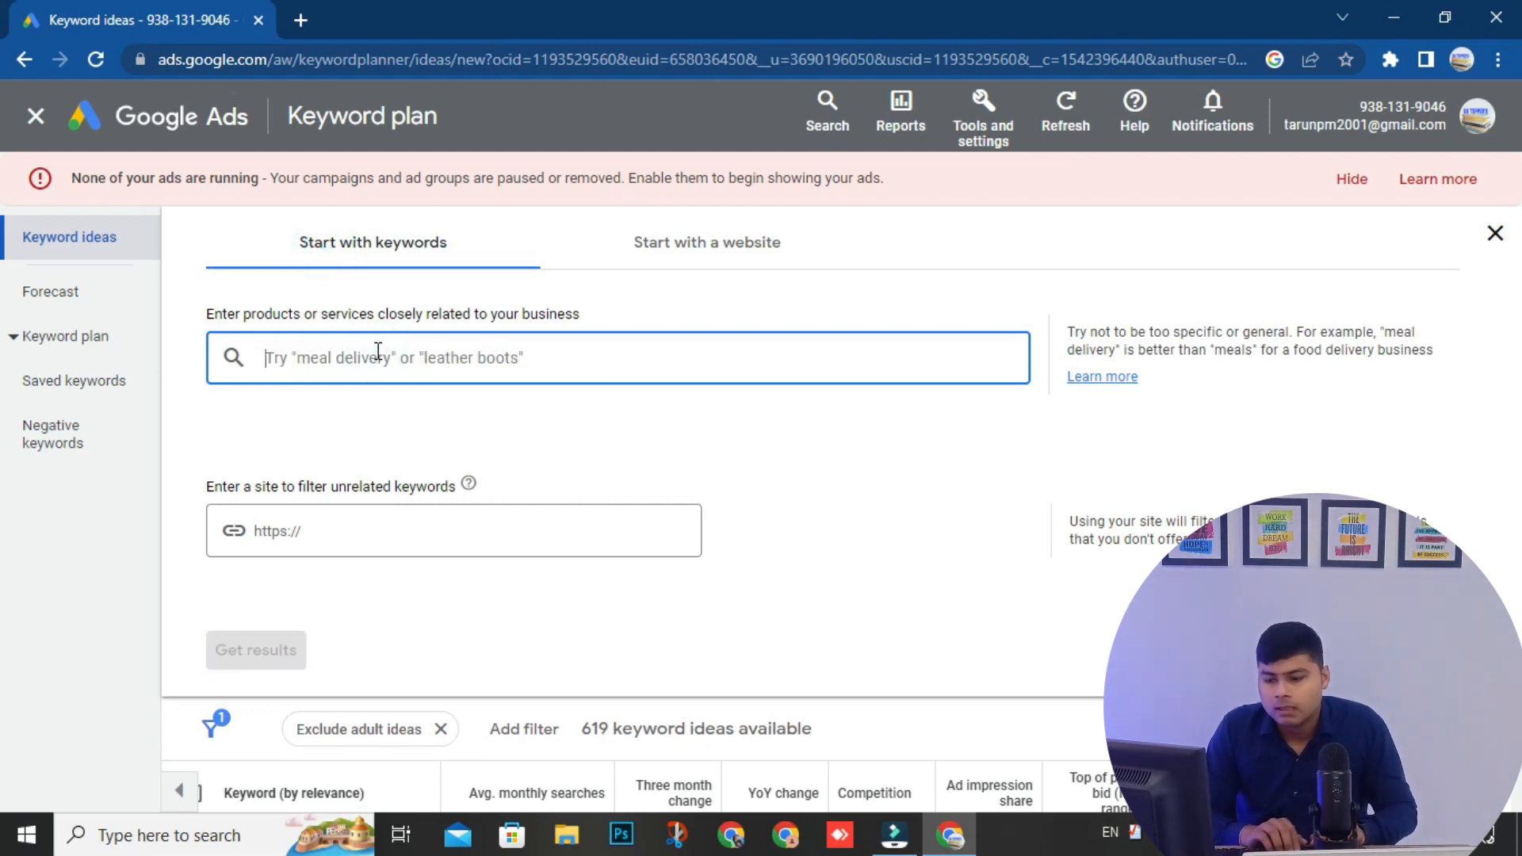
pyautogui.write('what ')
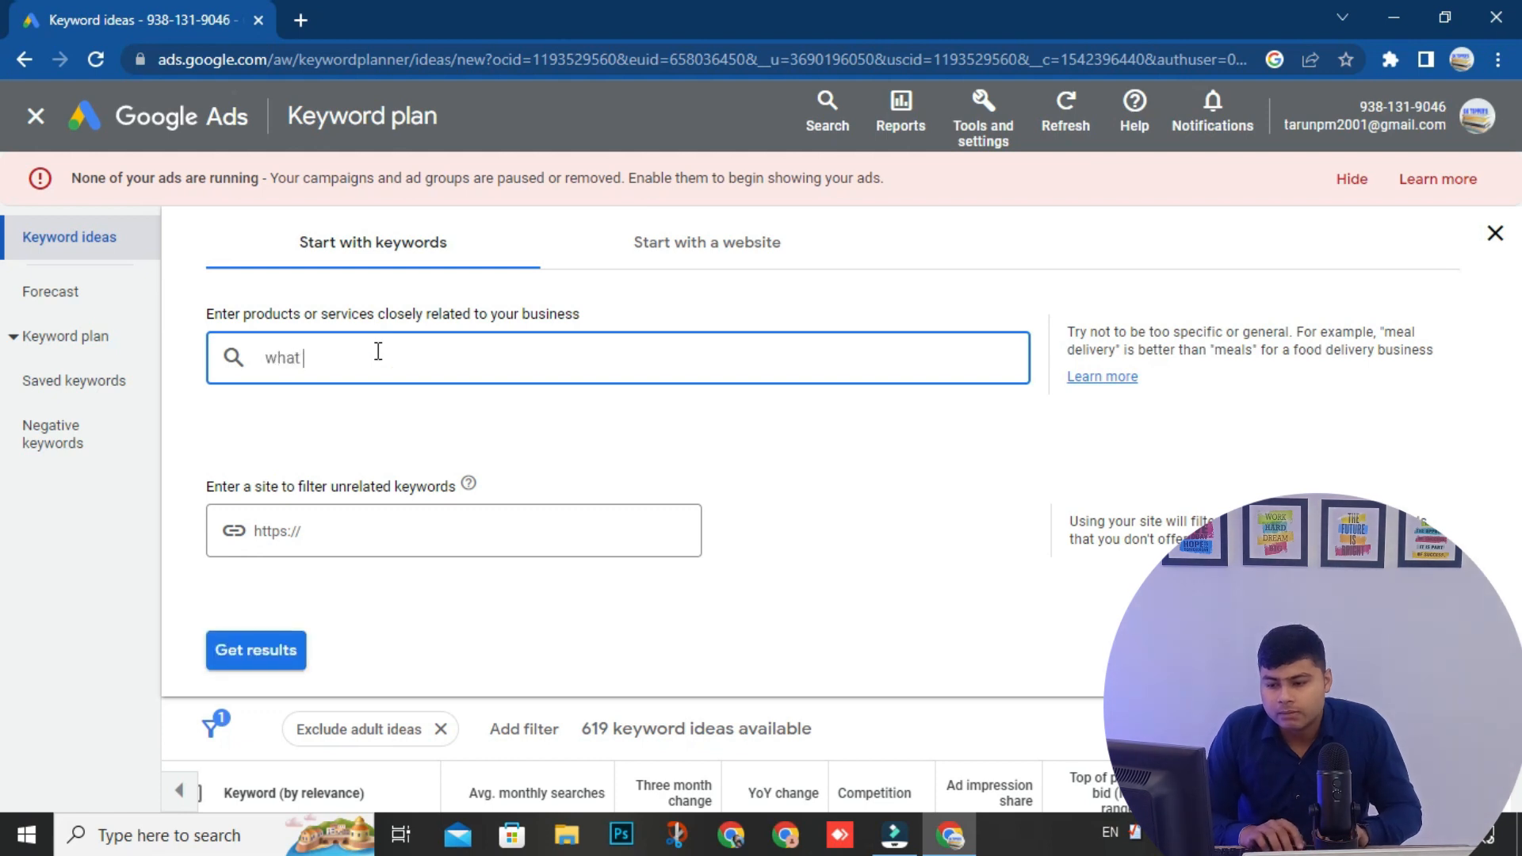
pyautogui.write('is digital marketing')
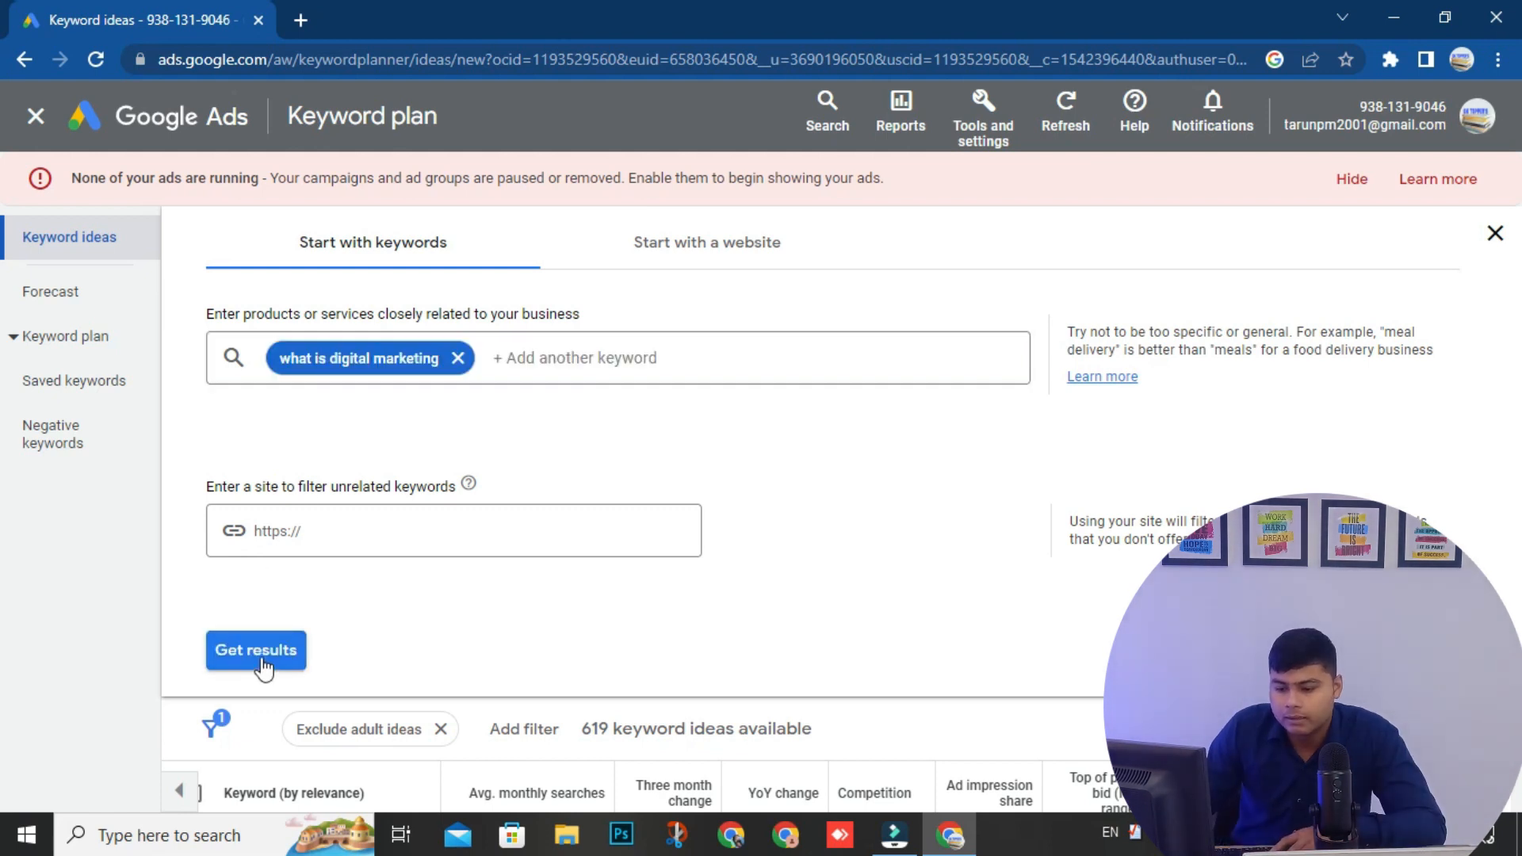
pyautogui.click(257, 660)
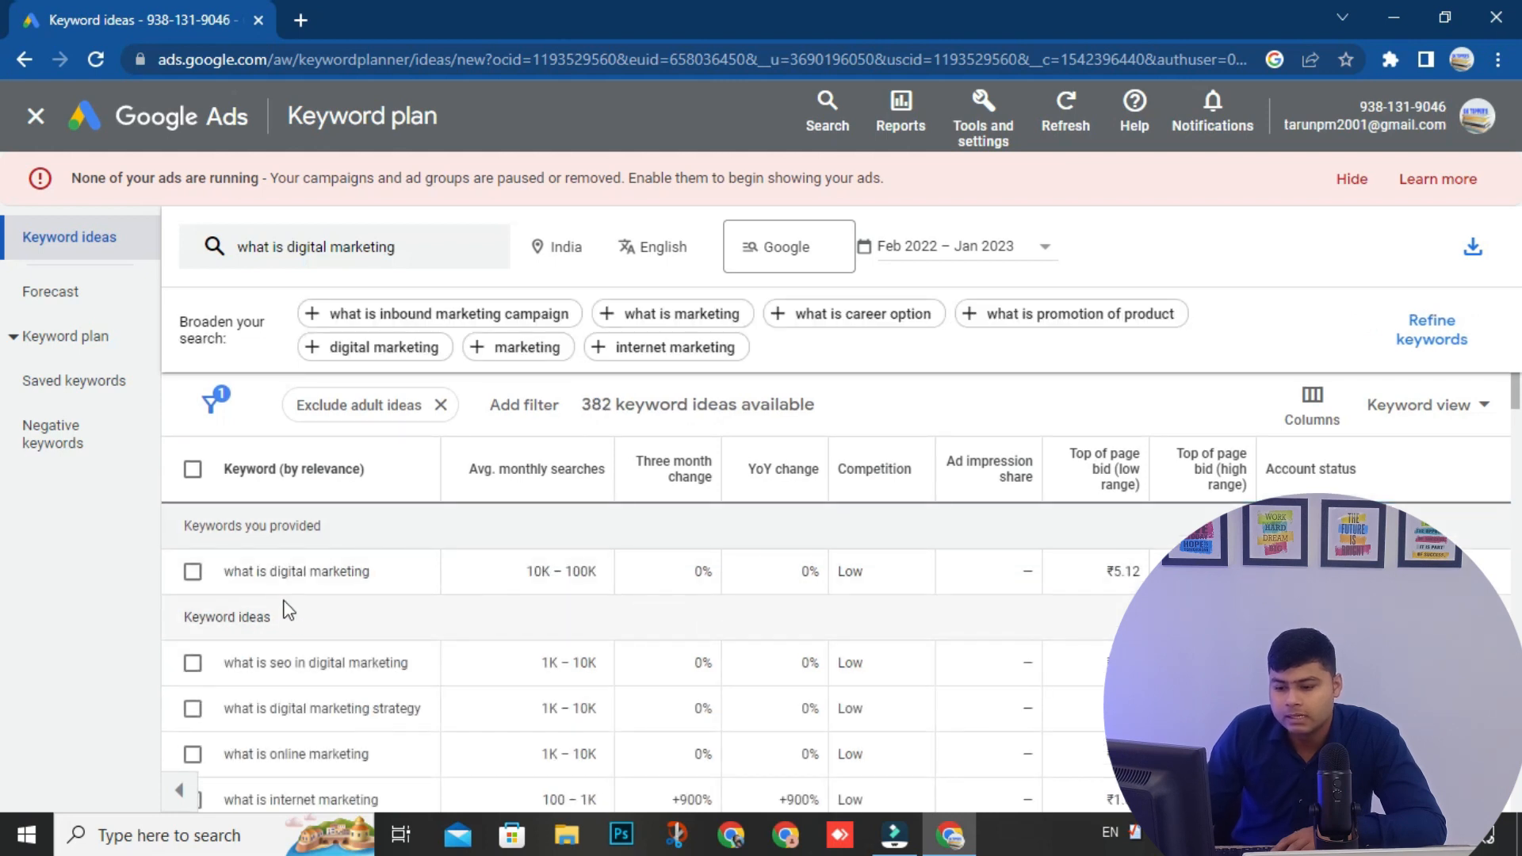
# - Examine the monthly searches and low-range bid for "what is digital marketing" and the monthly searches of its related keyword ideas
pyautogui.moveTo(526, 571); pyautogui.dragTo(605, 585)
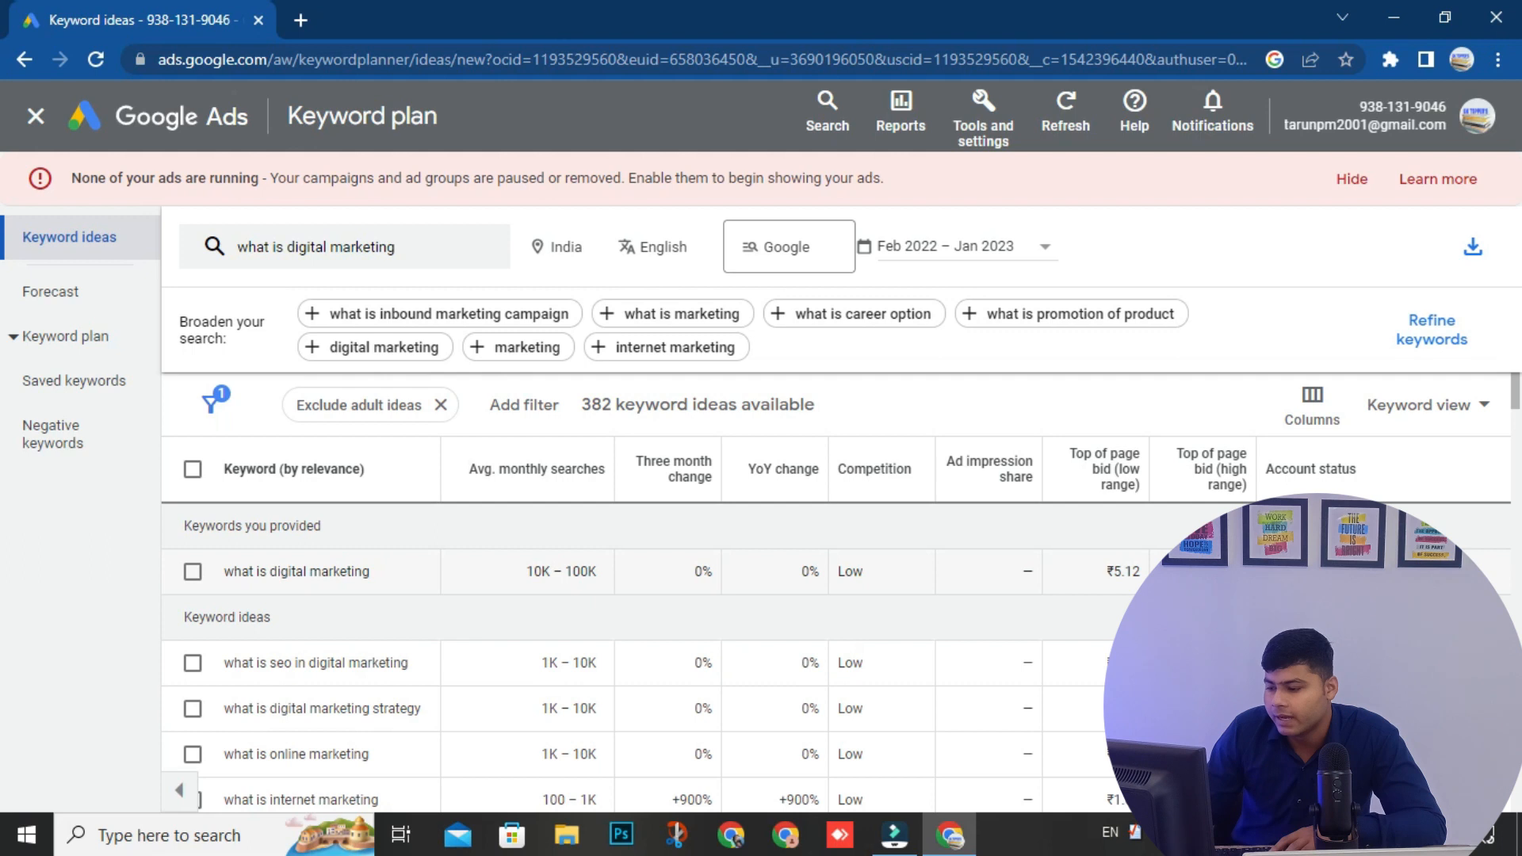
pyautogui.doubleClick(1130, 570)
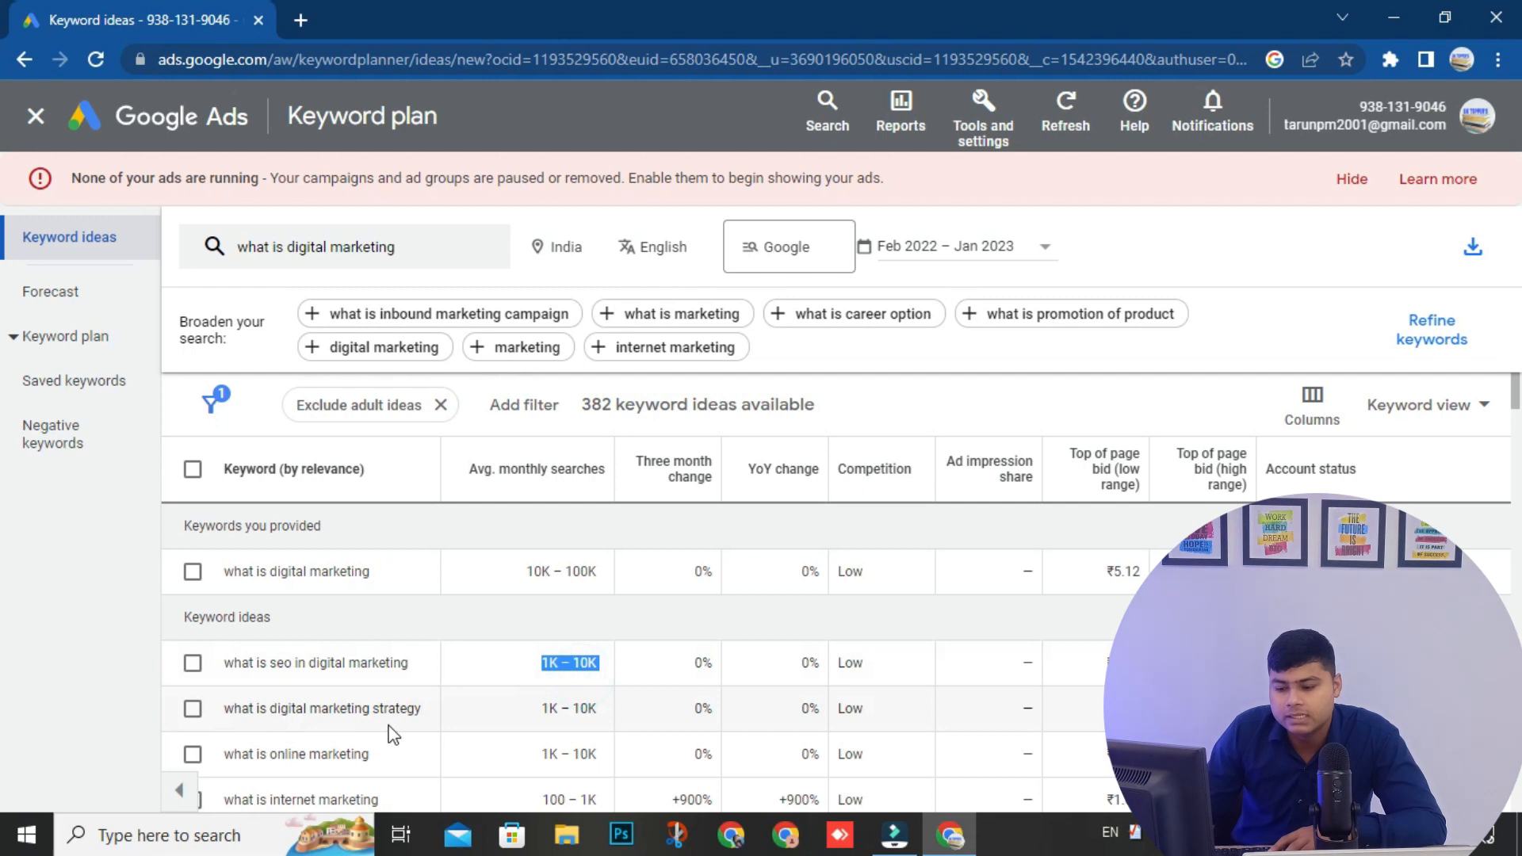
pyautogui.moveTo(540, 711); pyautogui.dragTo(607, 724)
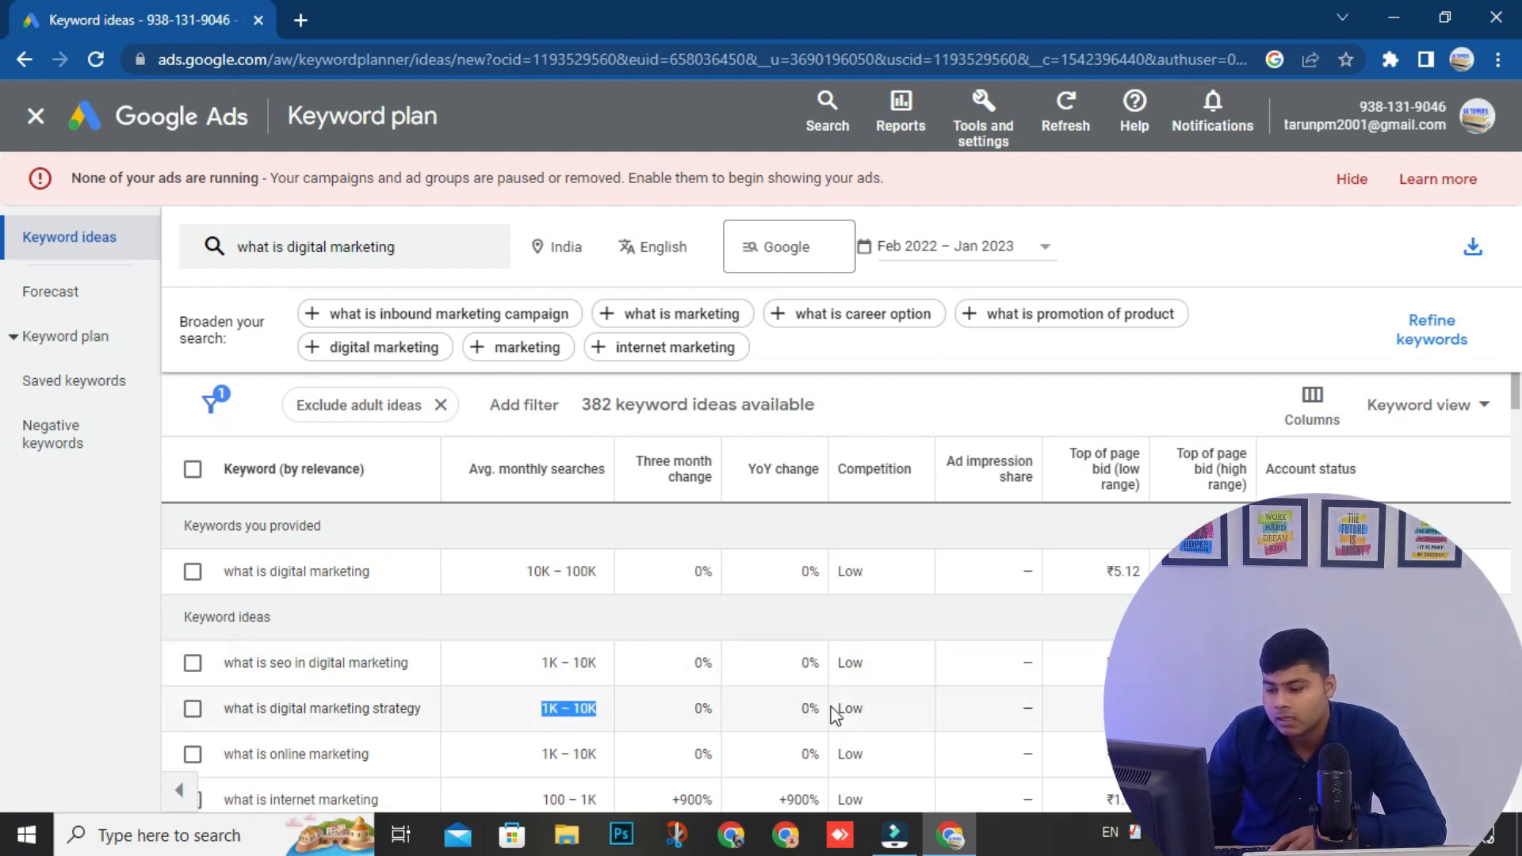
pyautogui.scroll(-10, 859, 666)
pyautogui.scroll(-10, 865, 673)
pyautogui.scroll(20, 863, 670)
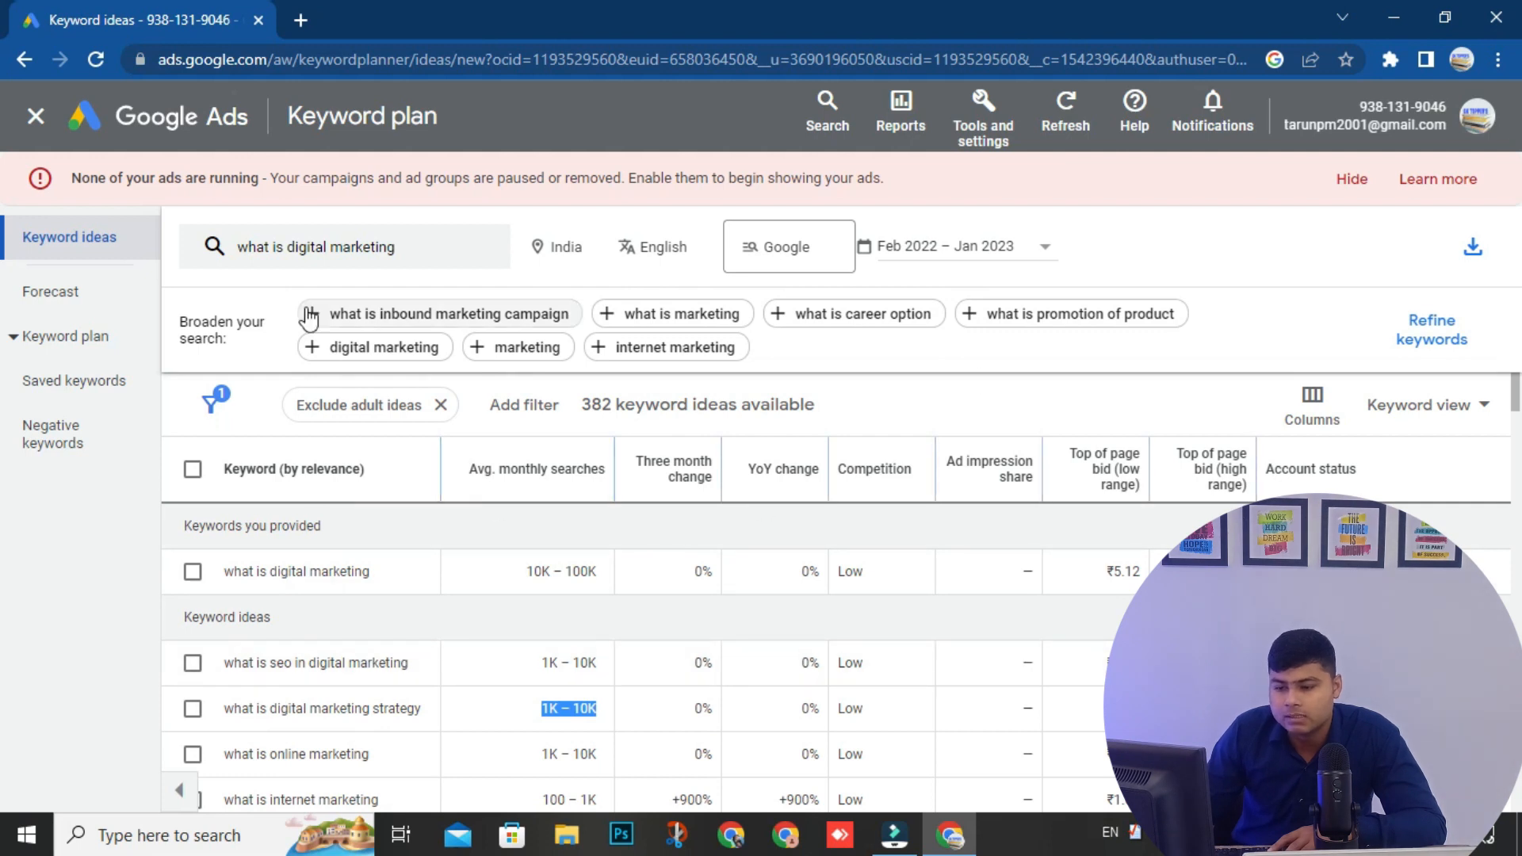
# - Replace the search term with the two keywords "digital marketing" and "social media" and get their keyword ideas
pyautogui.click(252, 252)
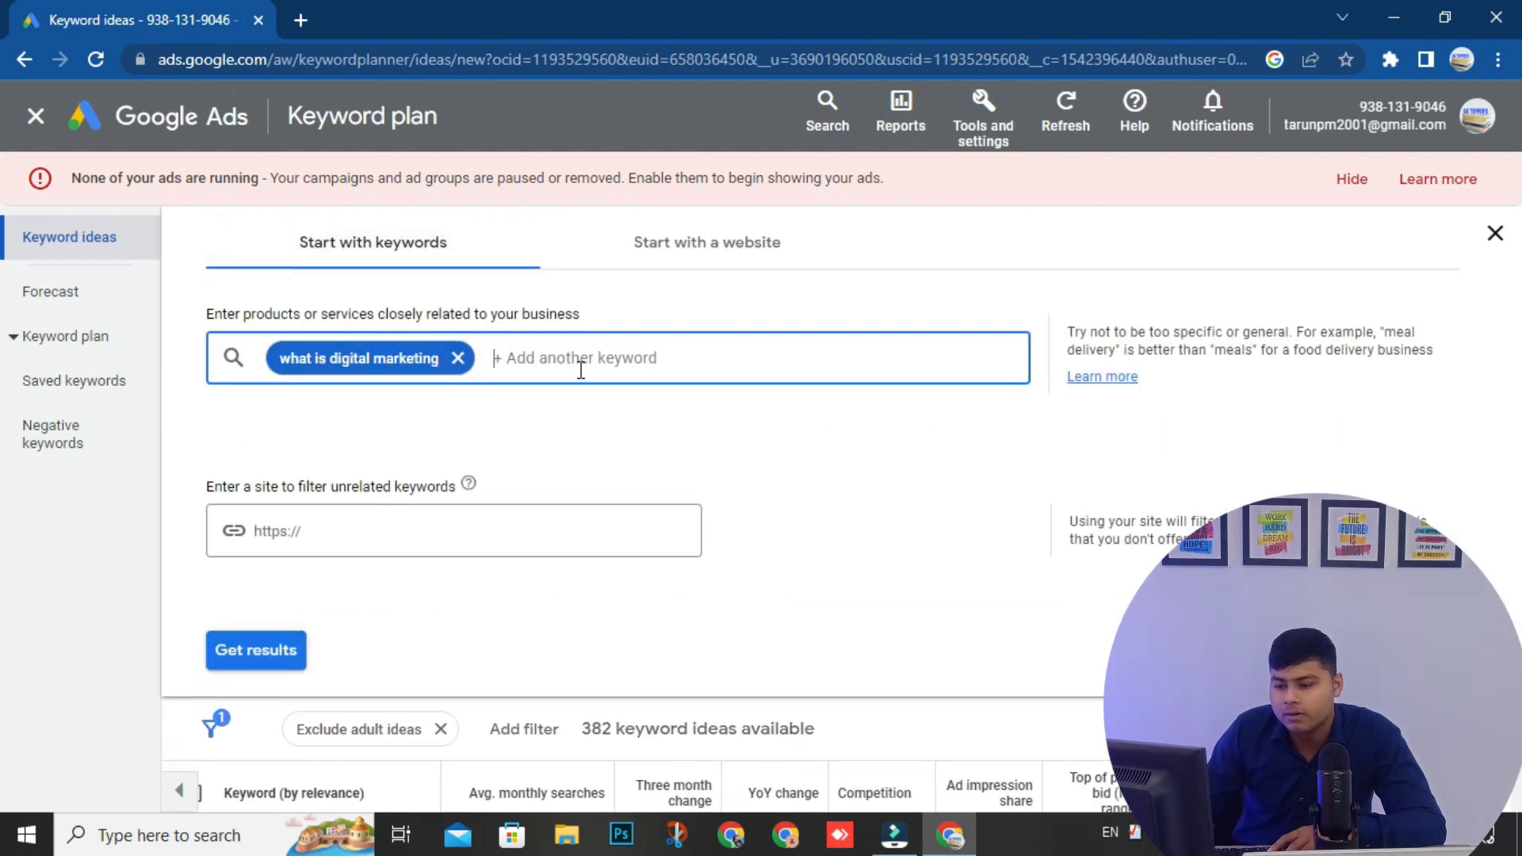
pyautogui.click(460, 358)
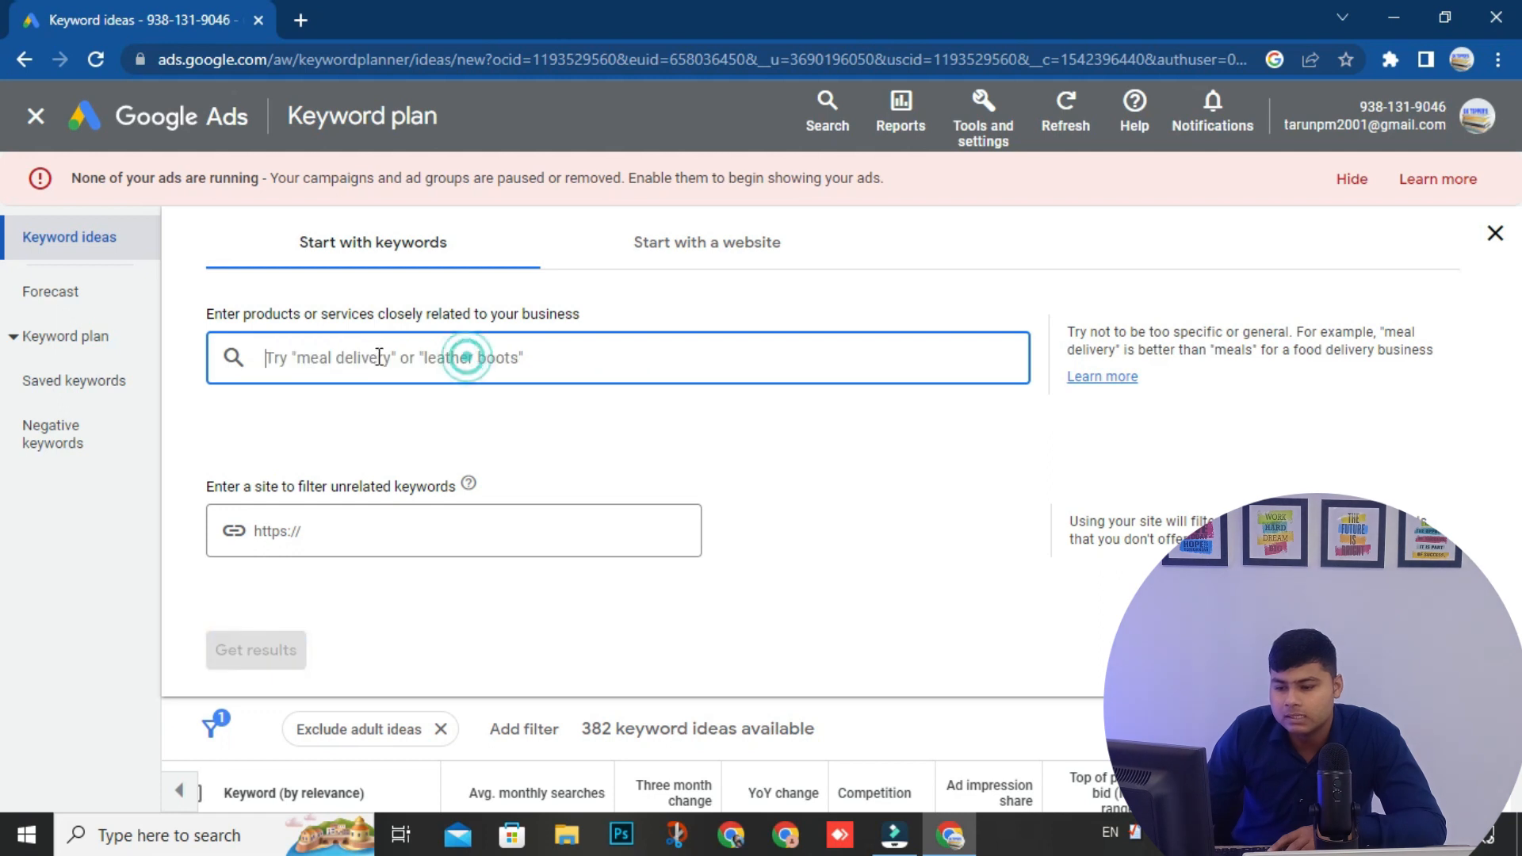
pyautogui.write('dig')
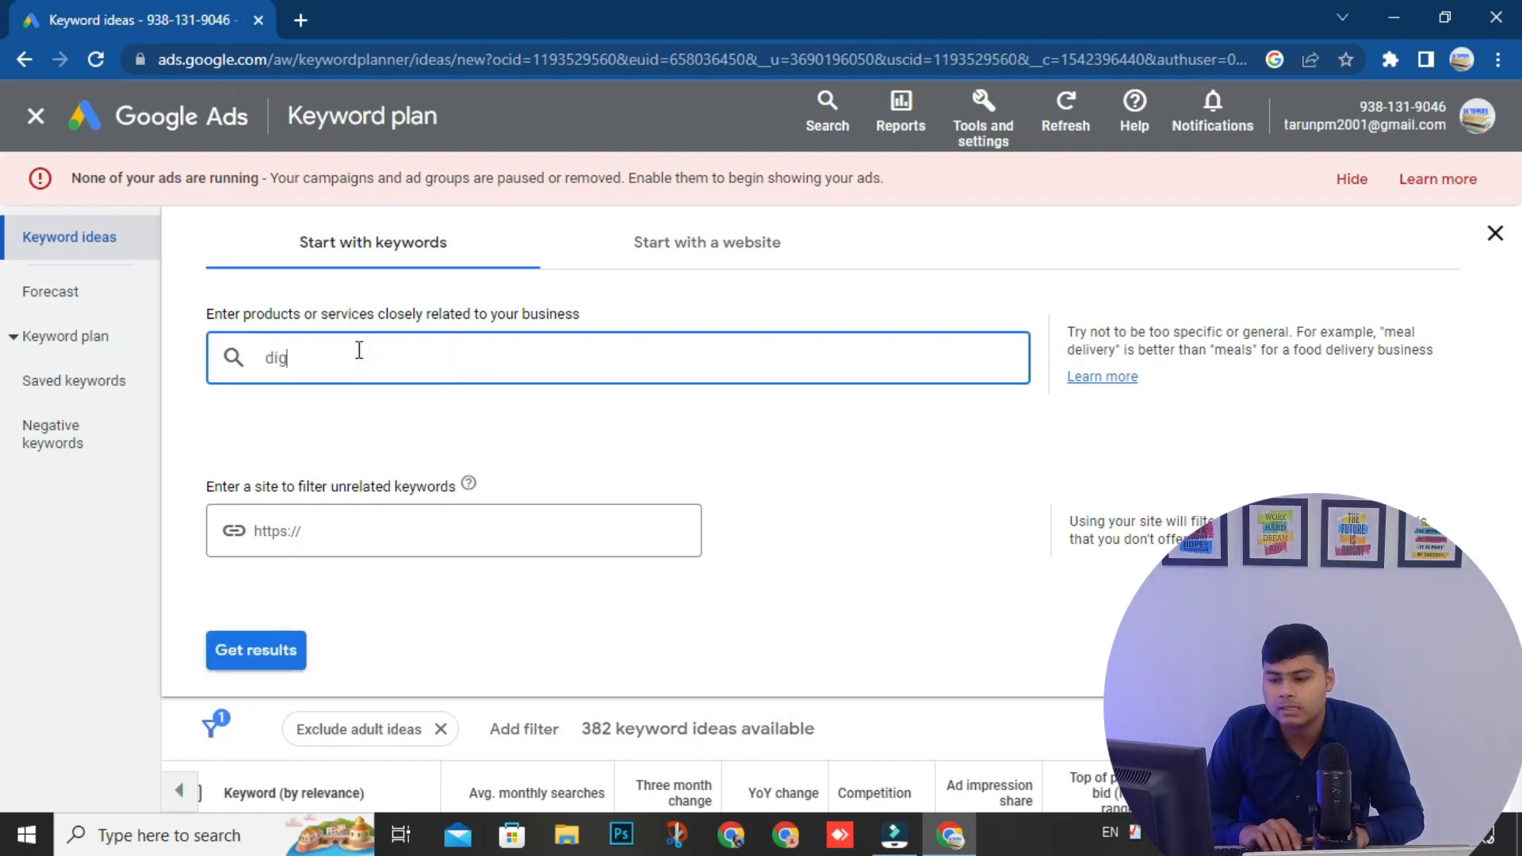
pyautogui.write('ital marketing')
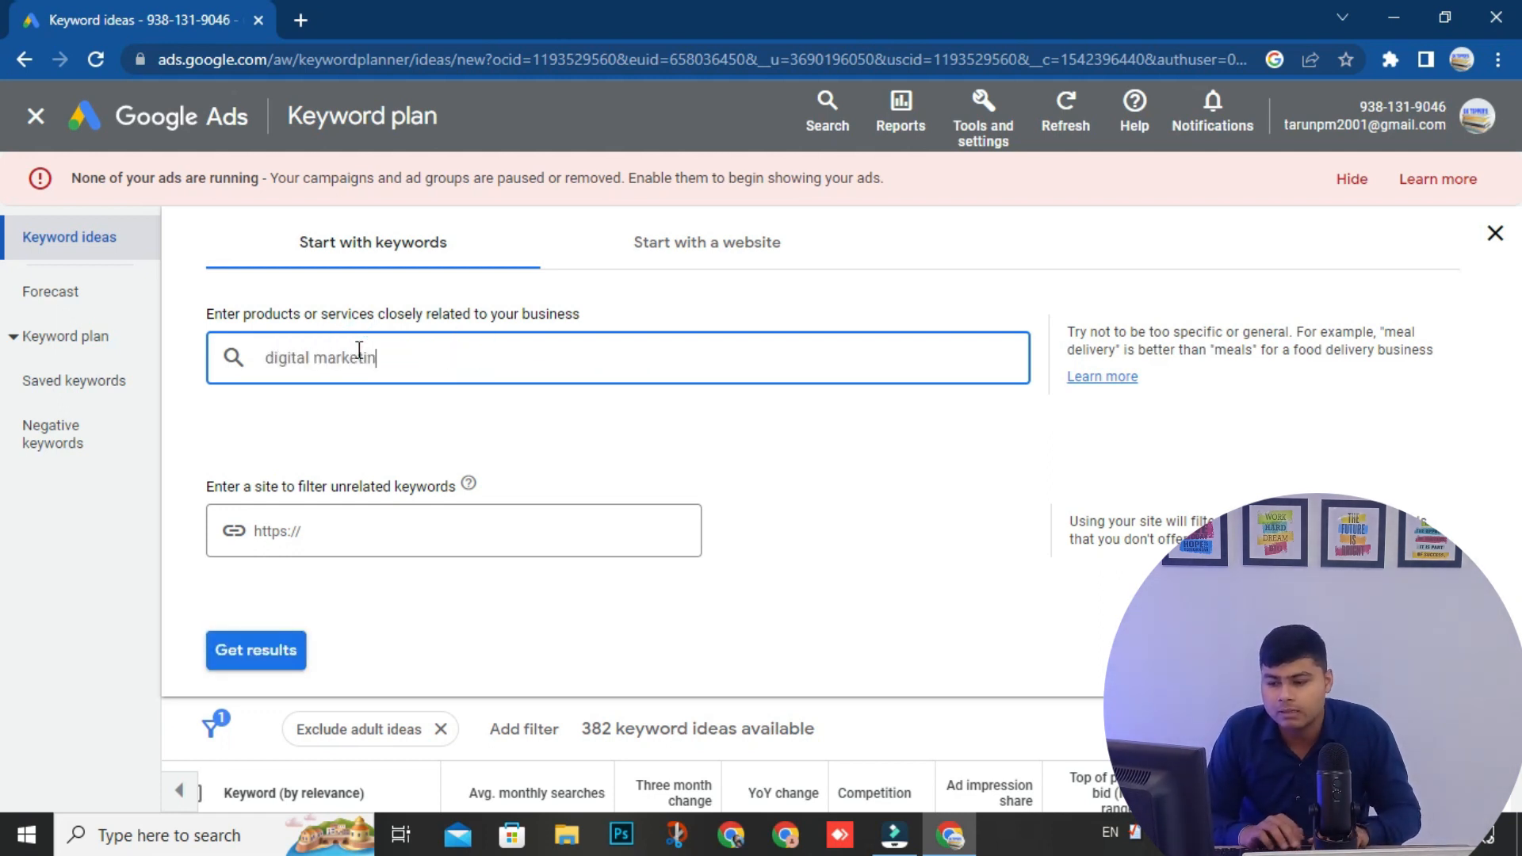
pyautogui.press('Return')
pyautogui.write('soci')
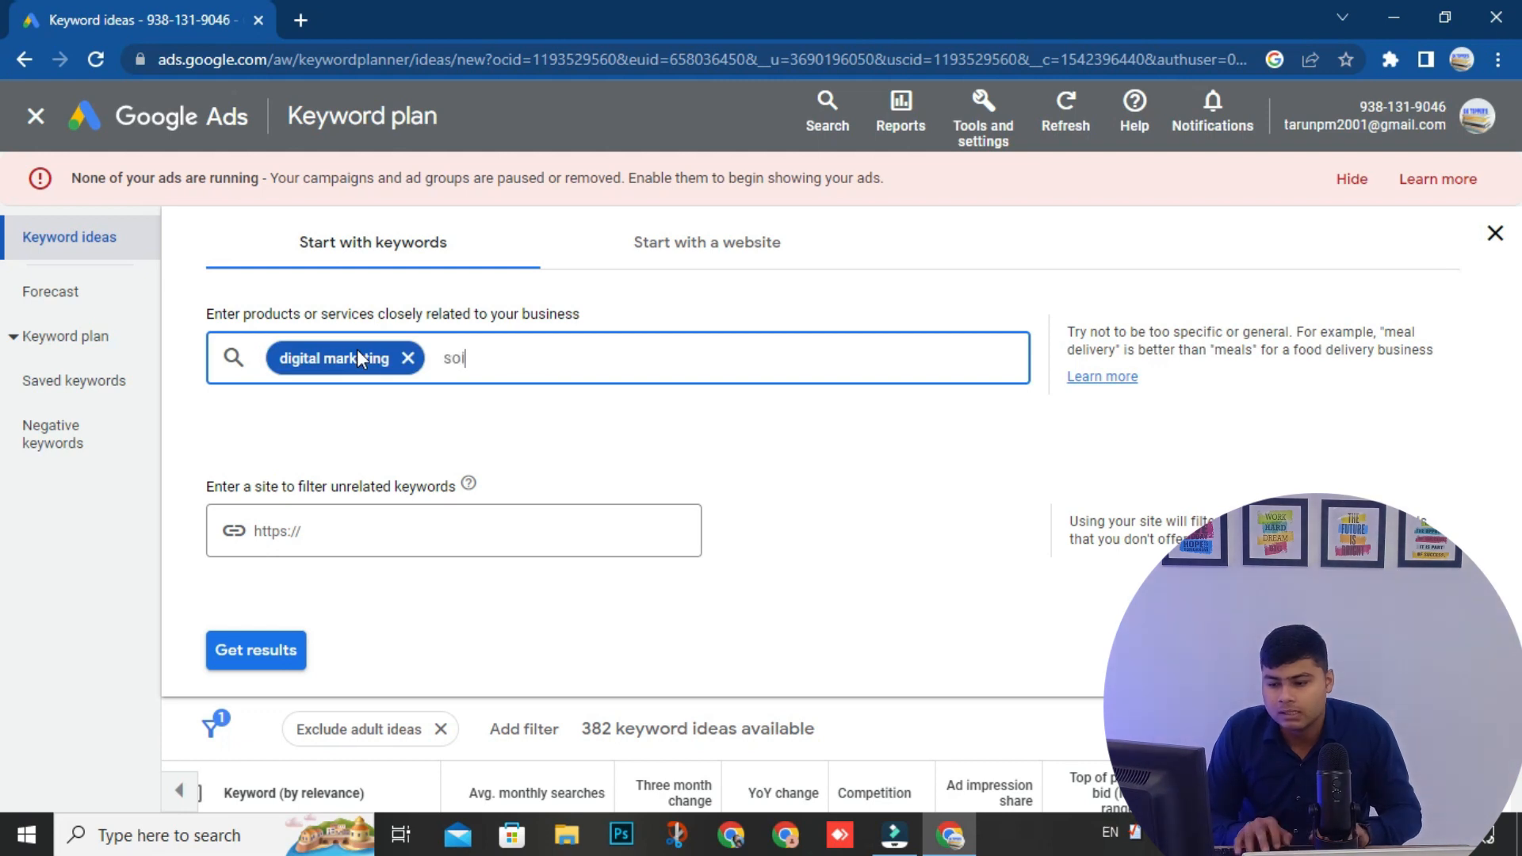
pyautogui.write('al media')
pyautogui.press('Return')
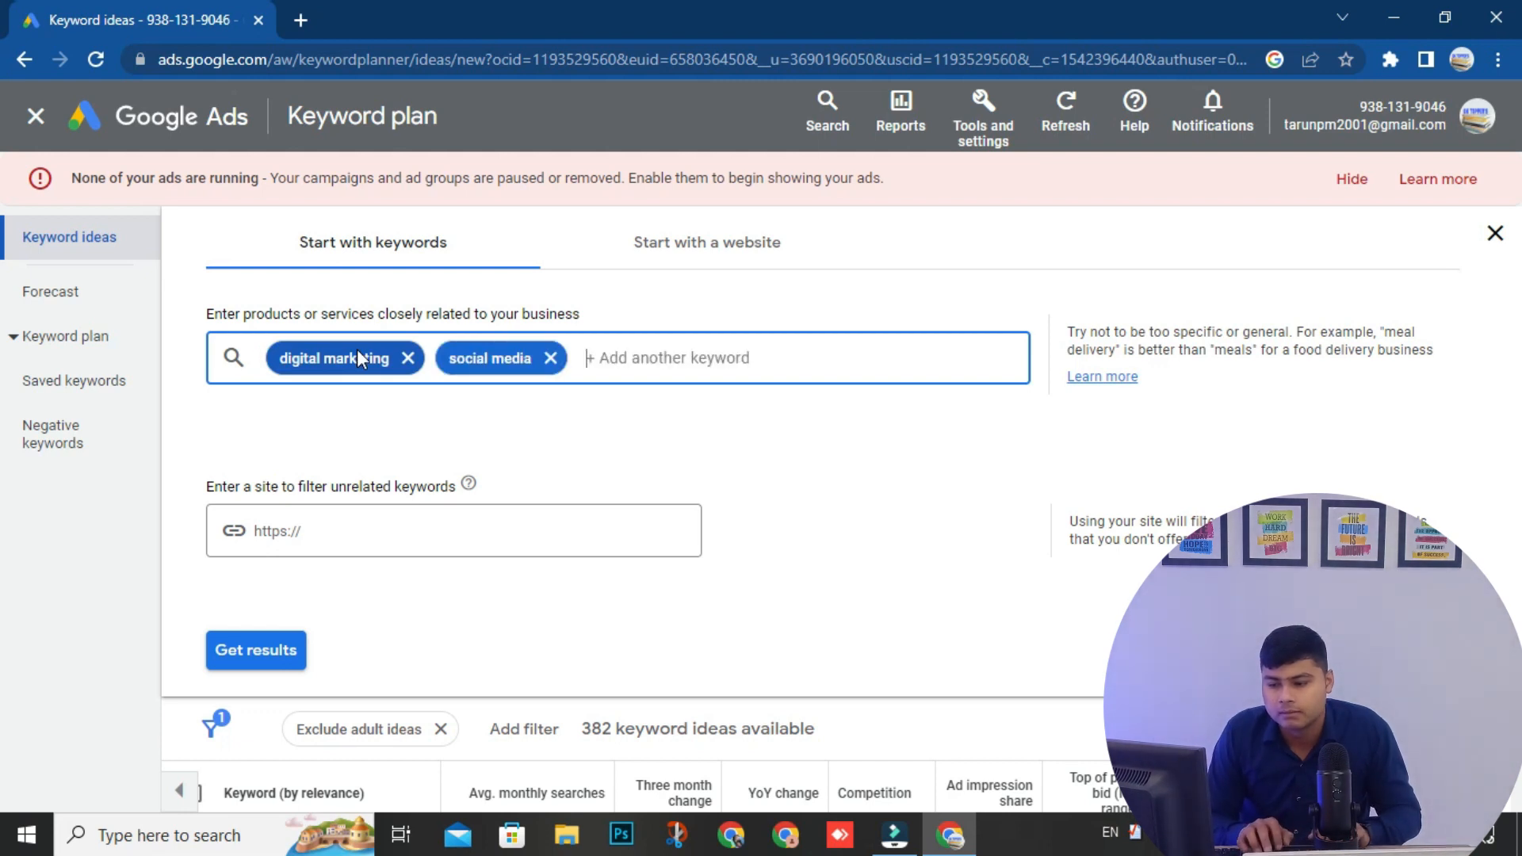
pyautogui.click(270, 648)
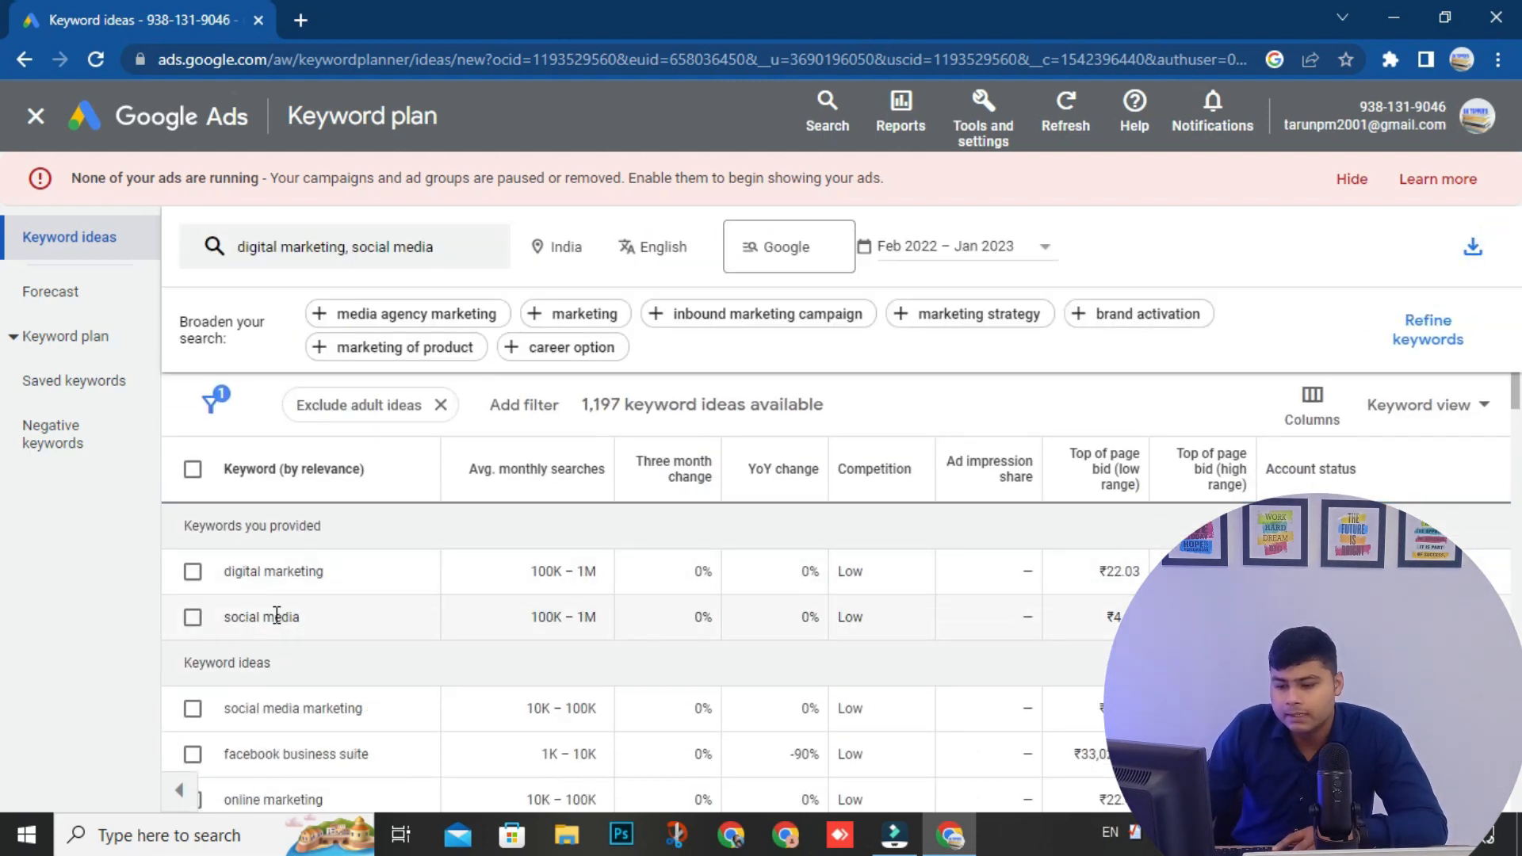
# - Examine the average monthly searches and high-range top of page bids for "digital marketing" and "social media"
pyautogui.moveTo(529, 572); pyautogui.dragTo(598, 620)
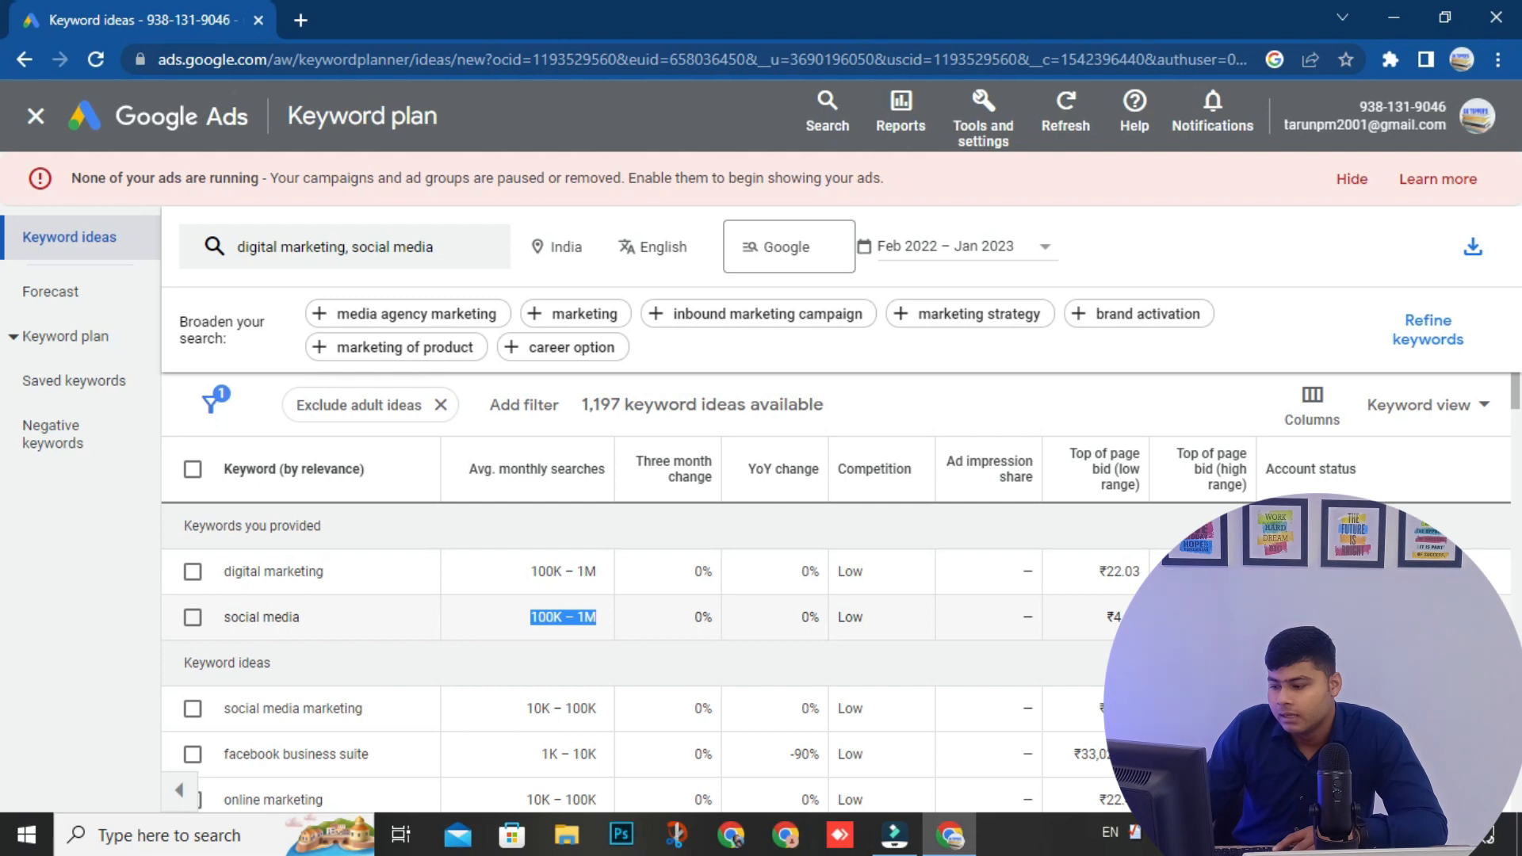
pyautogui.moveTo(1225, 476)
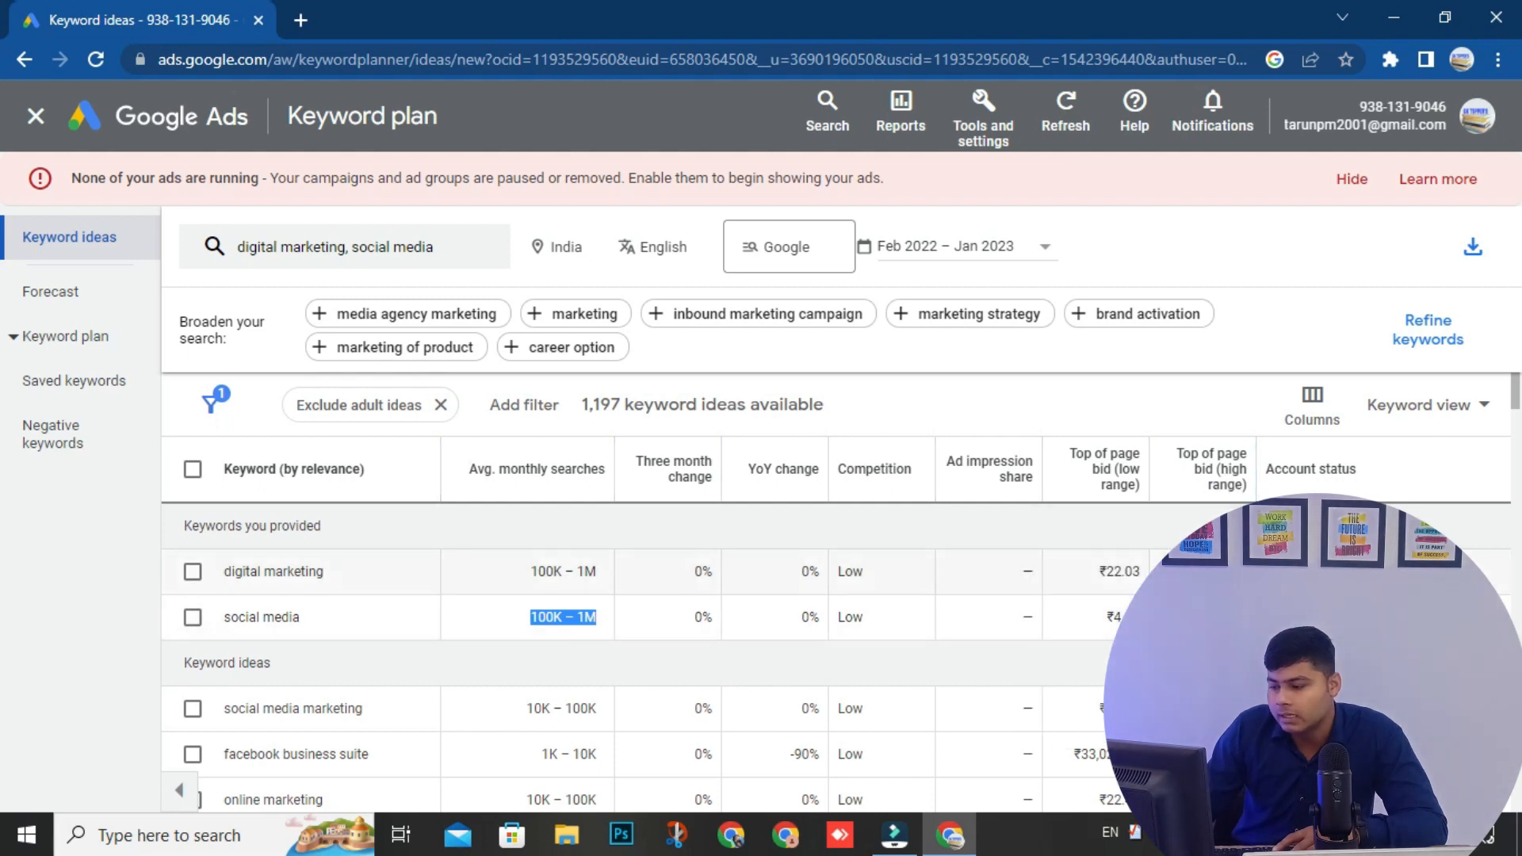
pyautogui.click(1165, 559)
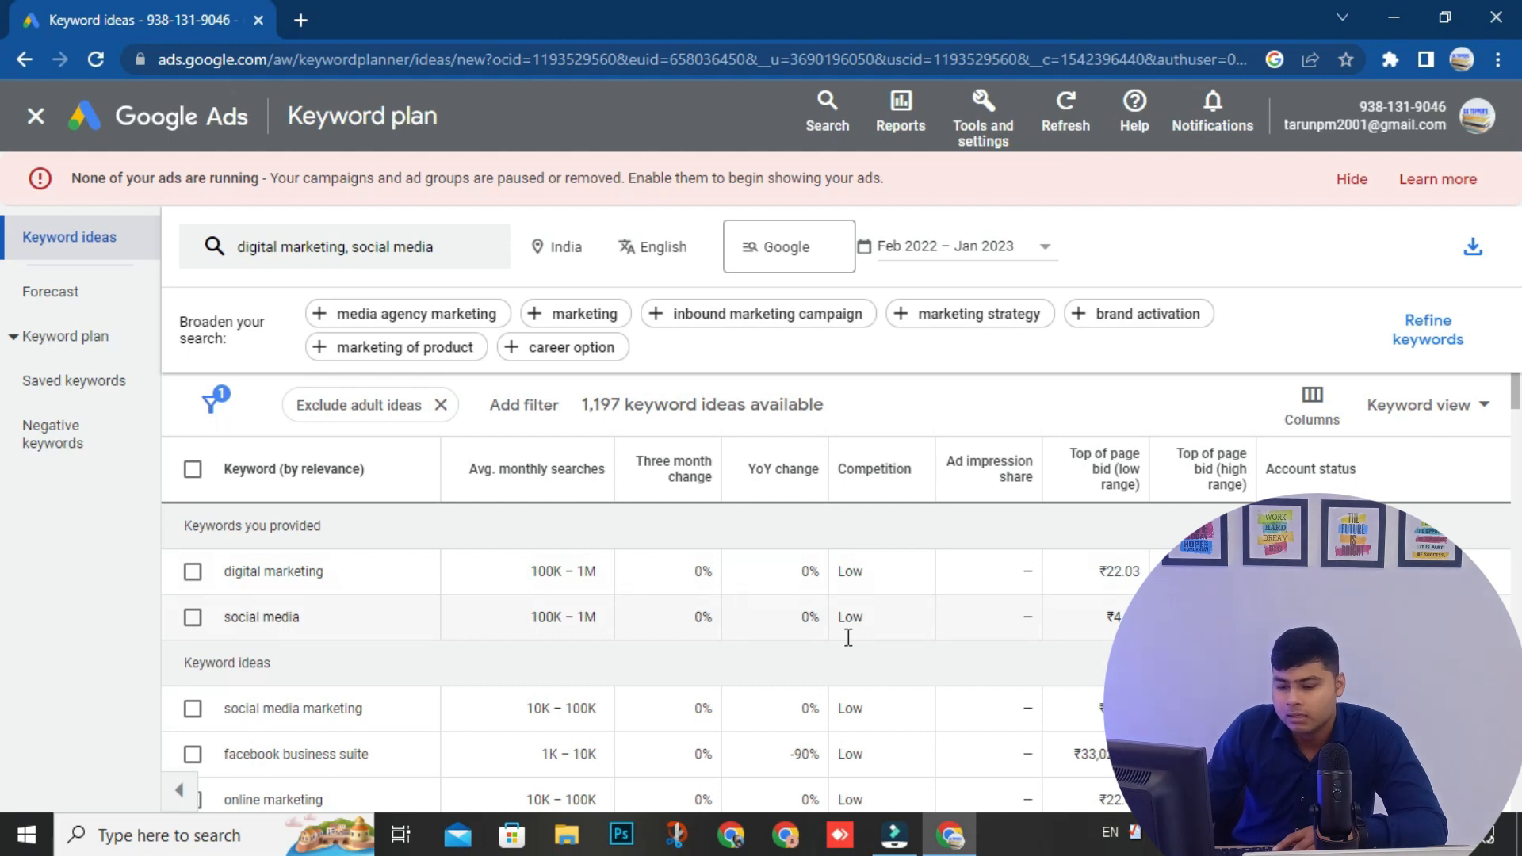
# - Examine the monthly searches for "social media marketing" and the searches and low-range bid for "facebook business suite" among the keyword ideas
pyautogui.scroll(-1, 469, 632)
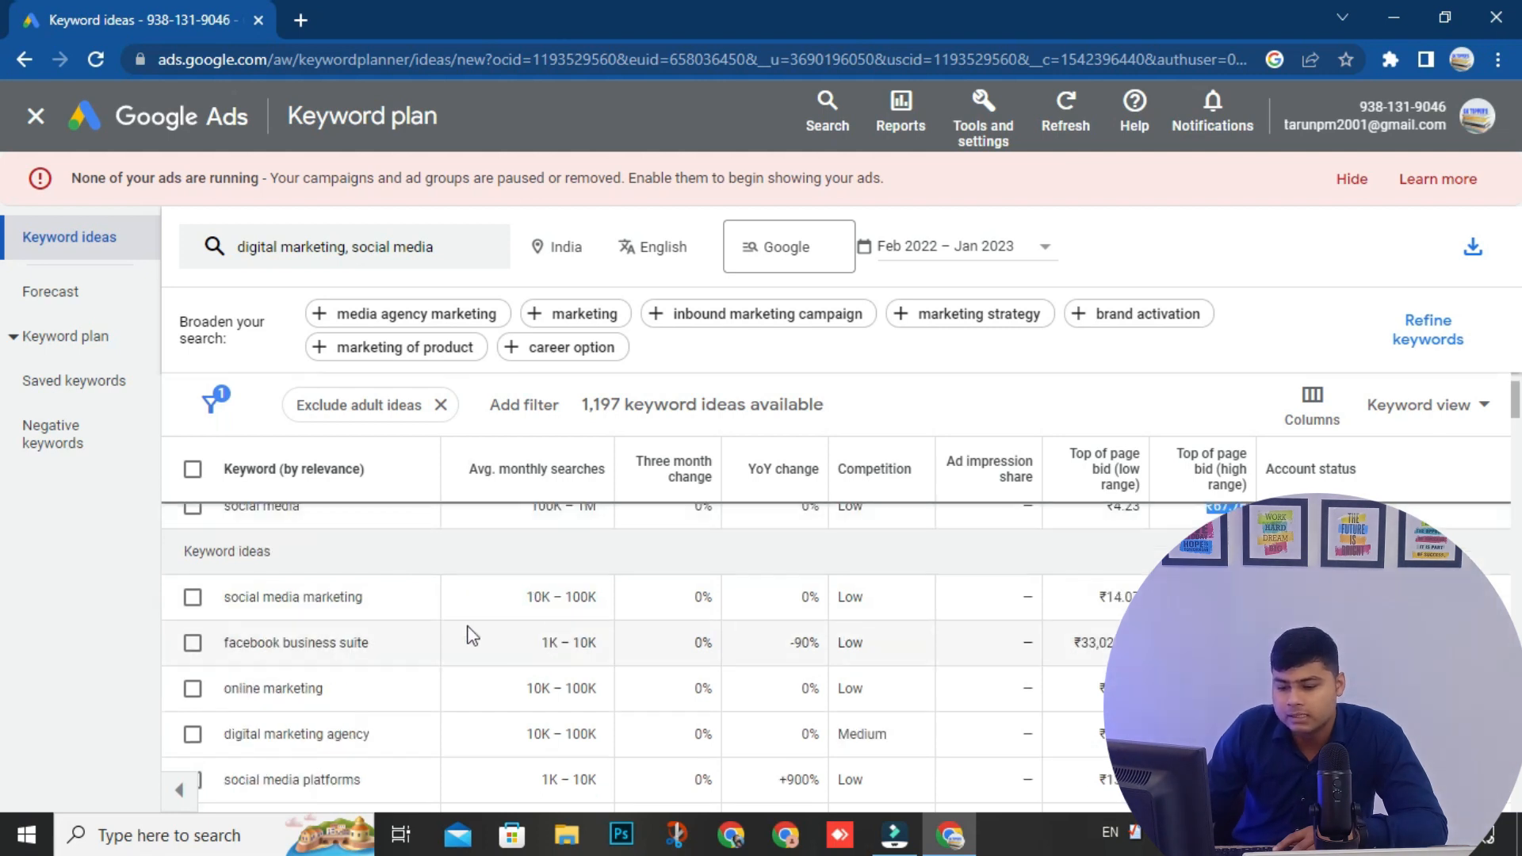
pyautogui.tripleClick(251, 597)
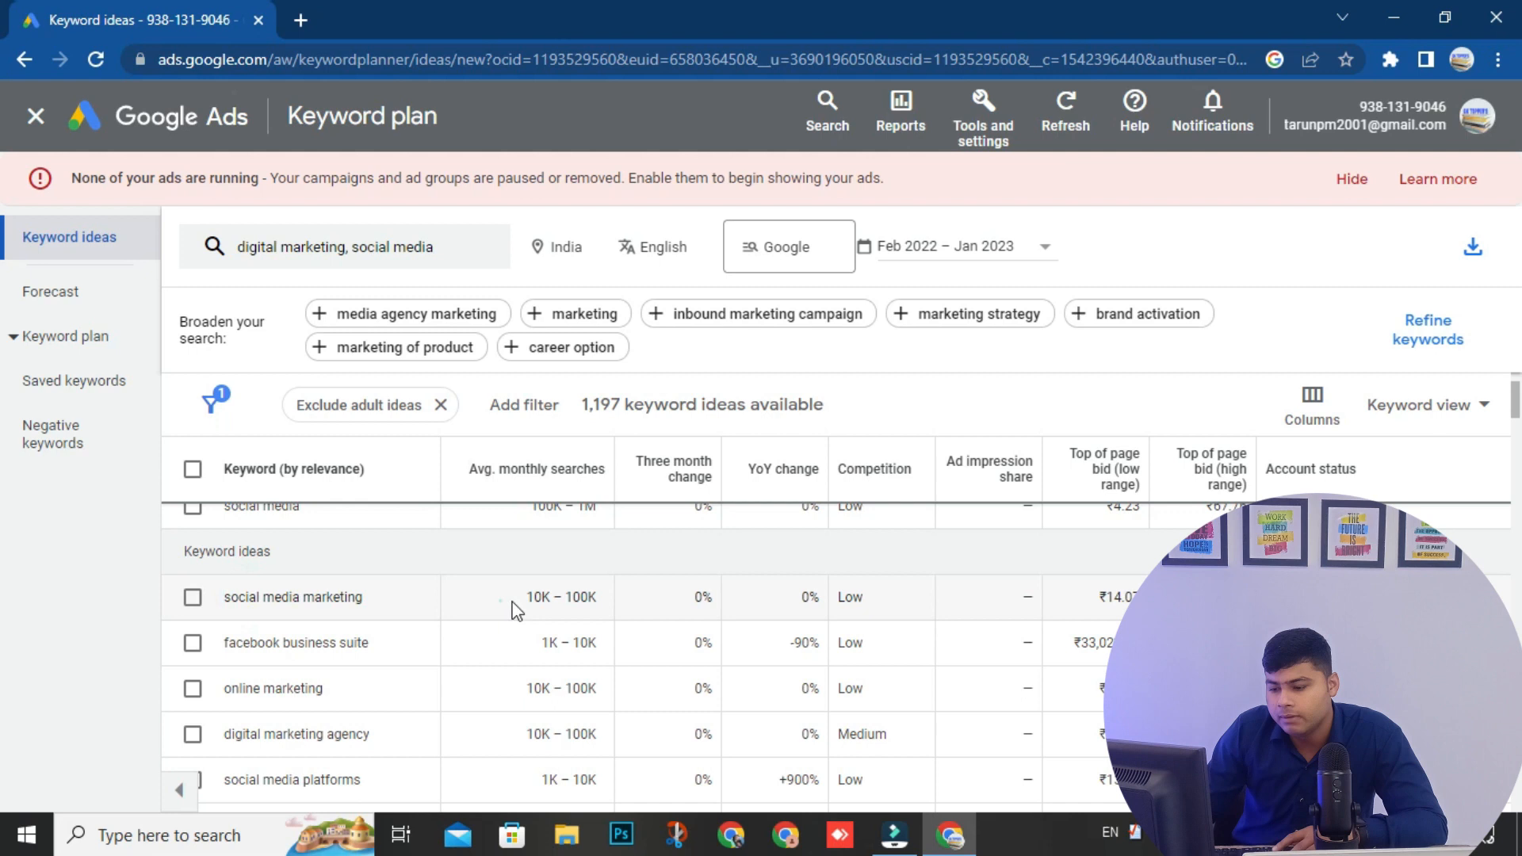
pyautogui.moveTo(509, 603); pyautogui.dragTo(583, 597)
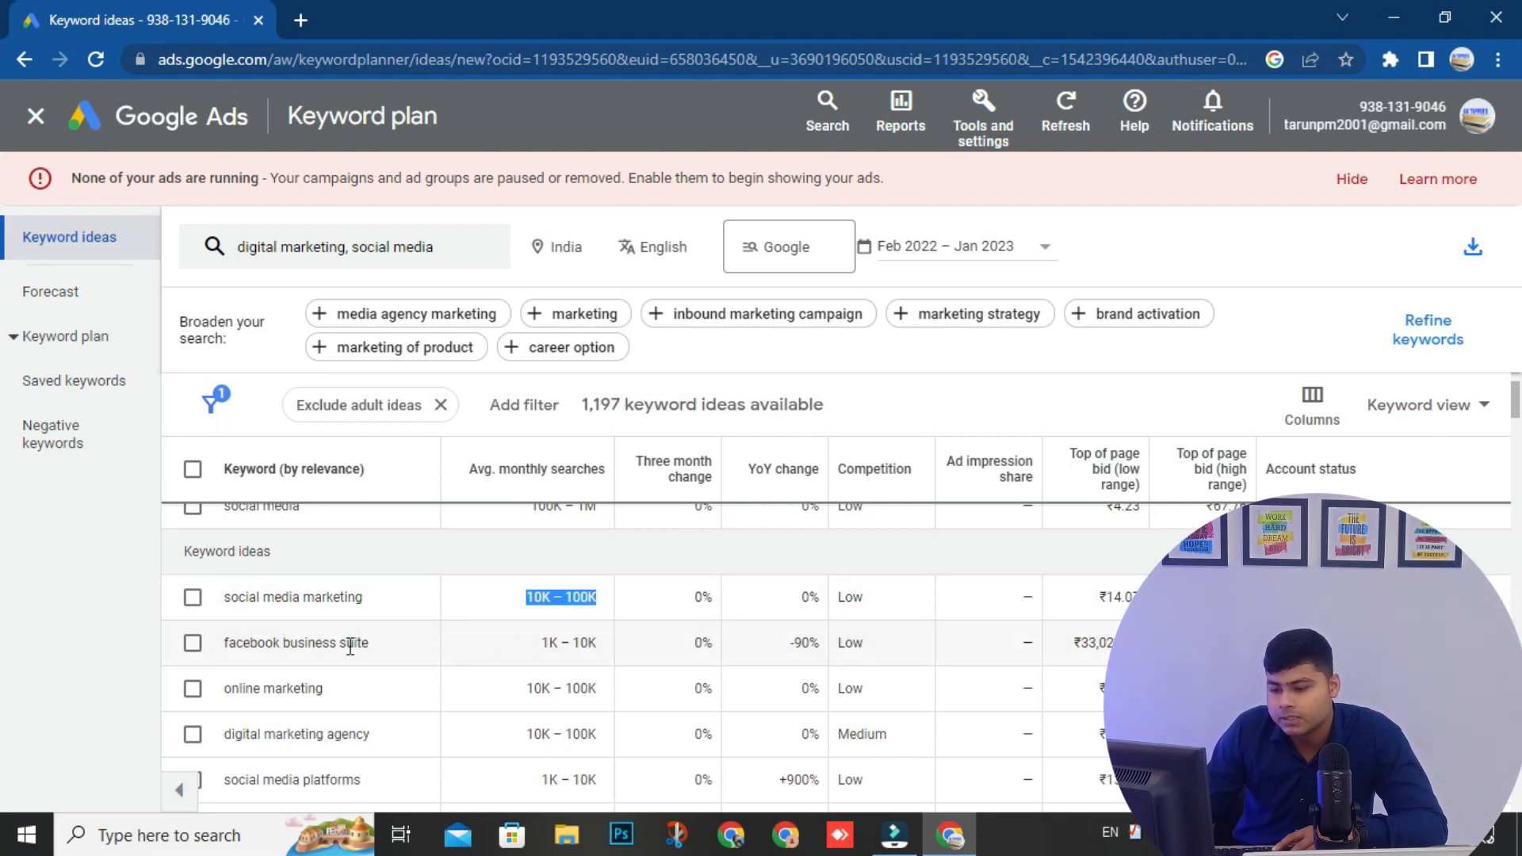
pyautogui.click(539, 654)
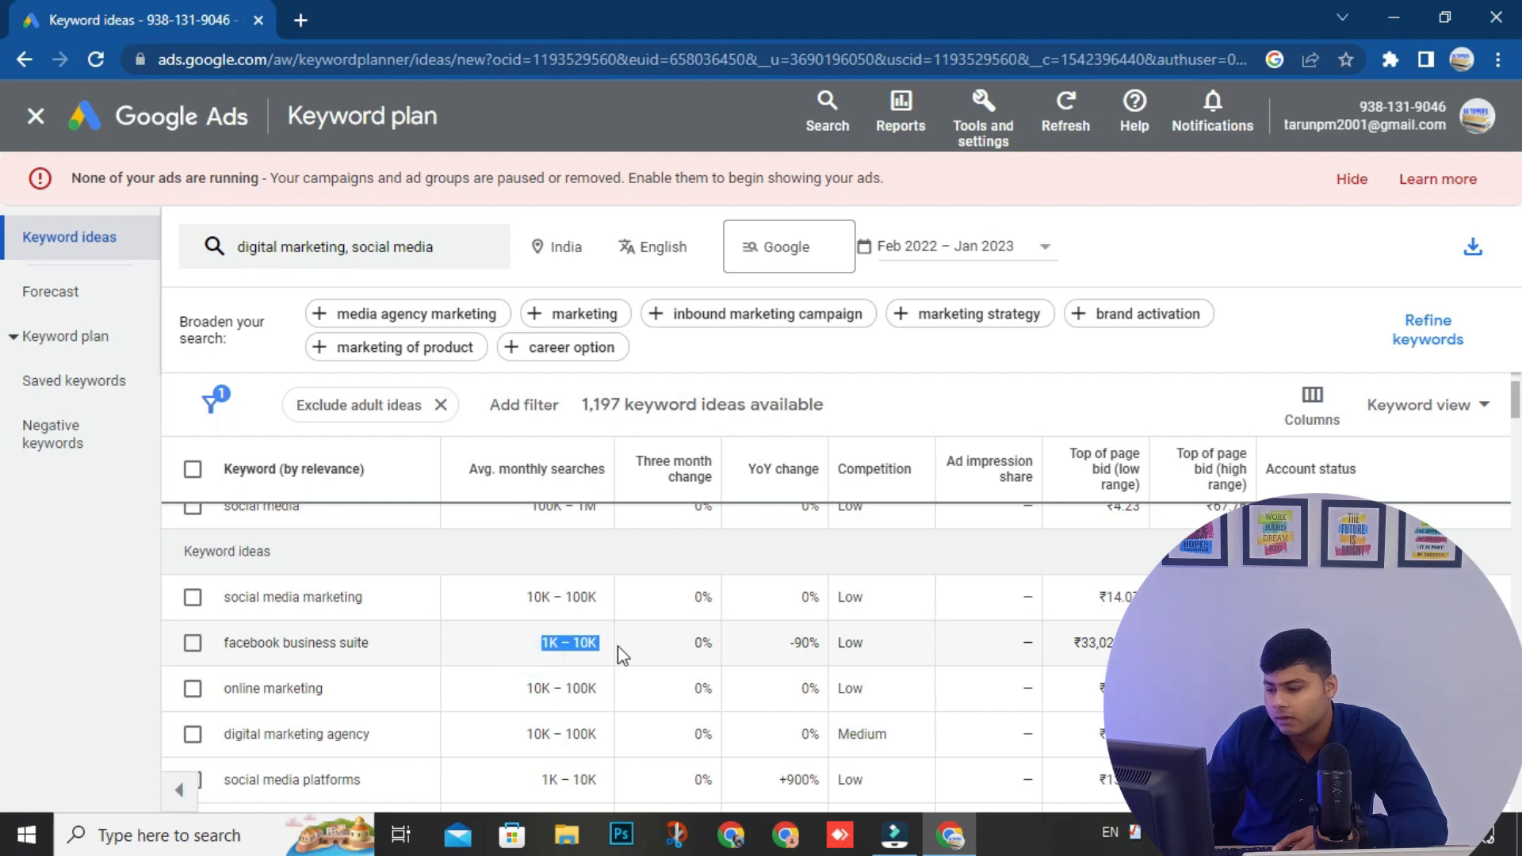
pyautogui.click(1092, 664)
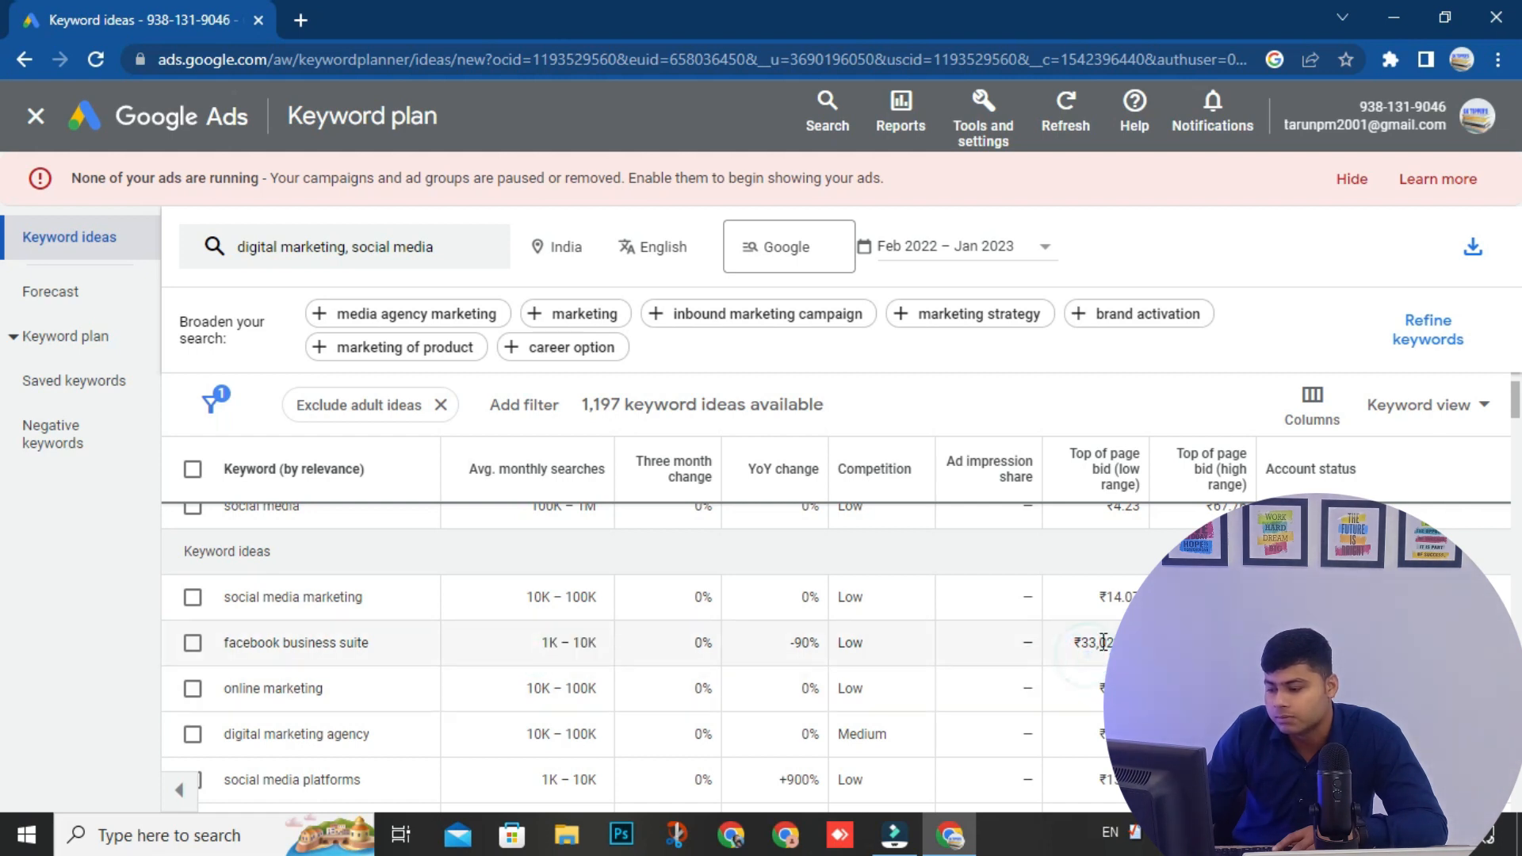
pyautogui.scroll(-5, 802, 615)
pyautogui.scroll(2, 824, 626)
pyautogui.scroll(-5, 687, 650)
pyautogui.scroll(3, 685, 654)
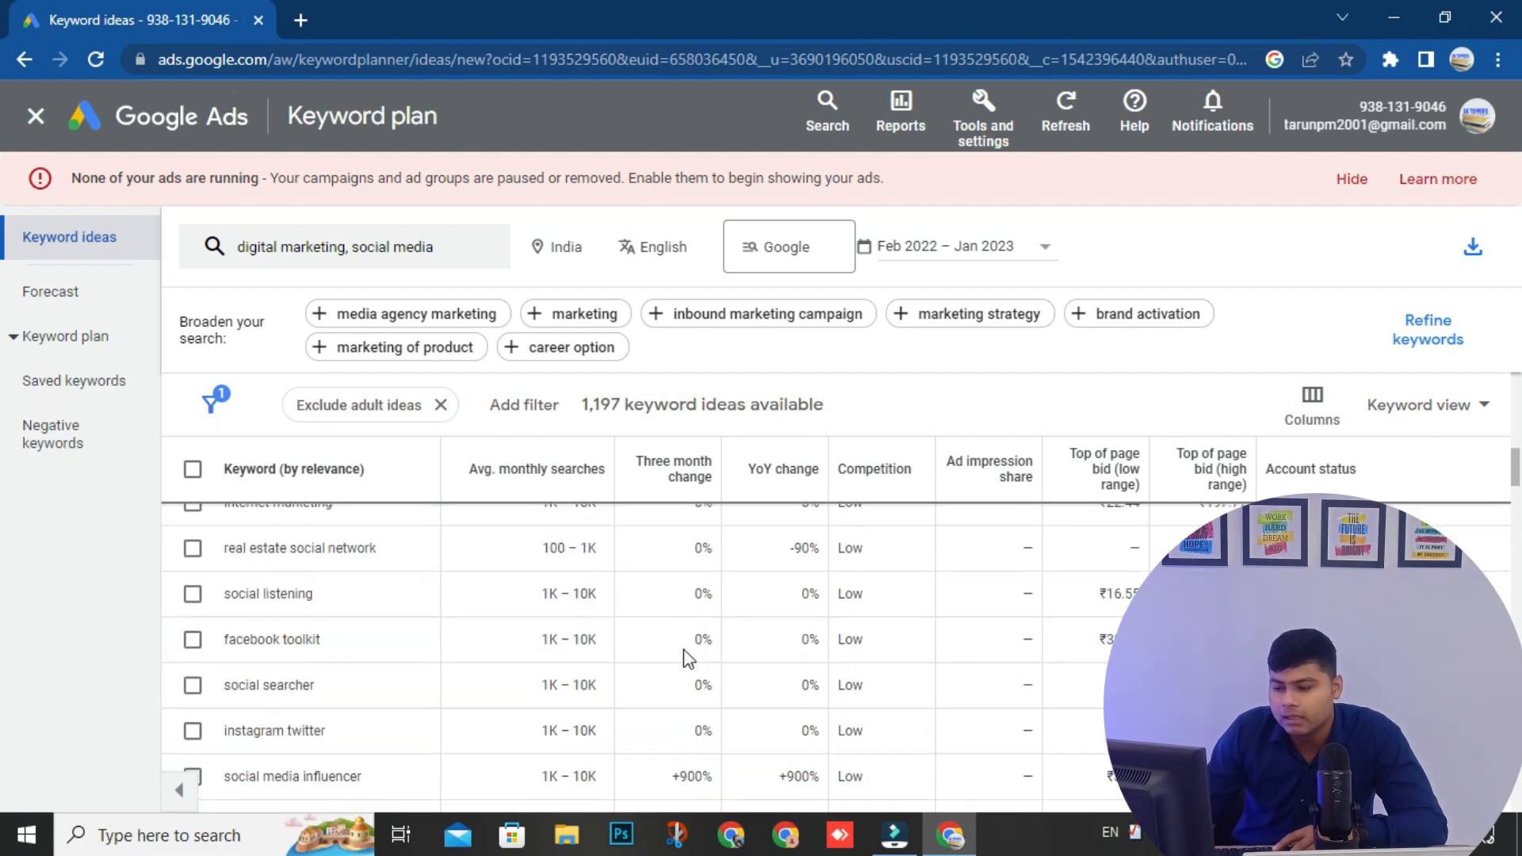
pyautogui.scroll(5, 687, 654)
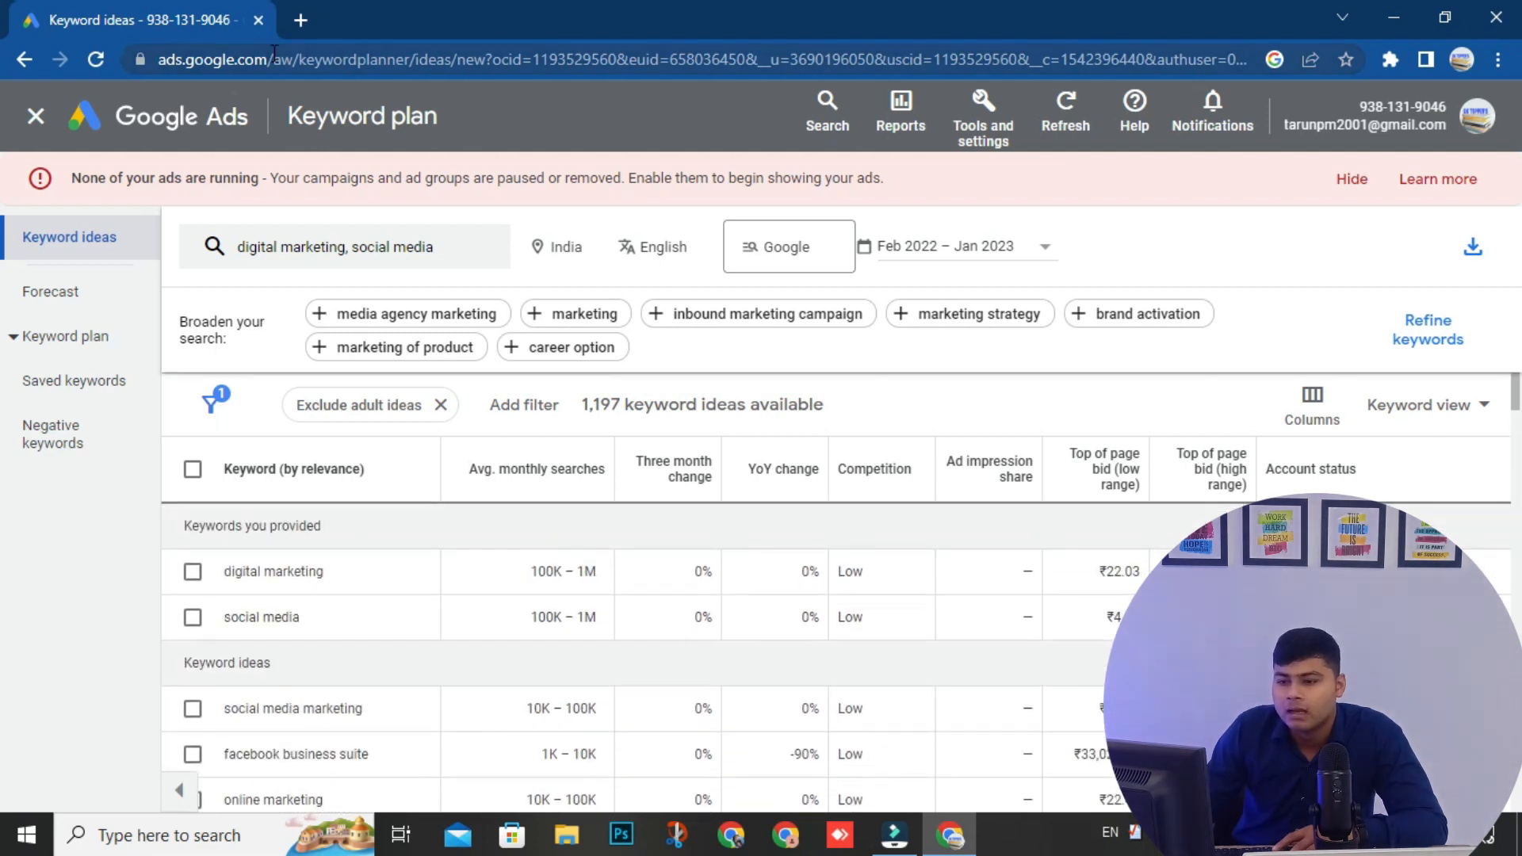
# - Search the web for "google trends" in a new browser tab and open the Google Trends site
pyautogui.click(301, 20)
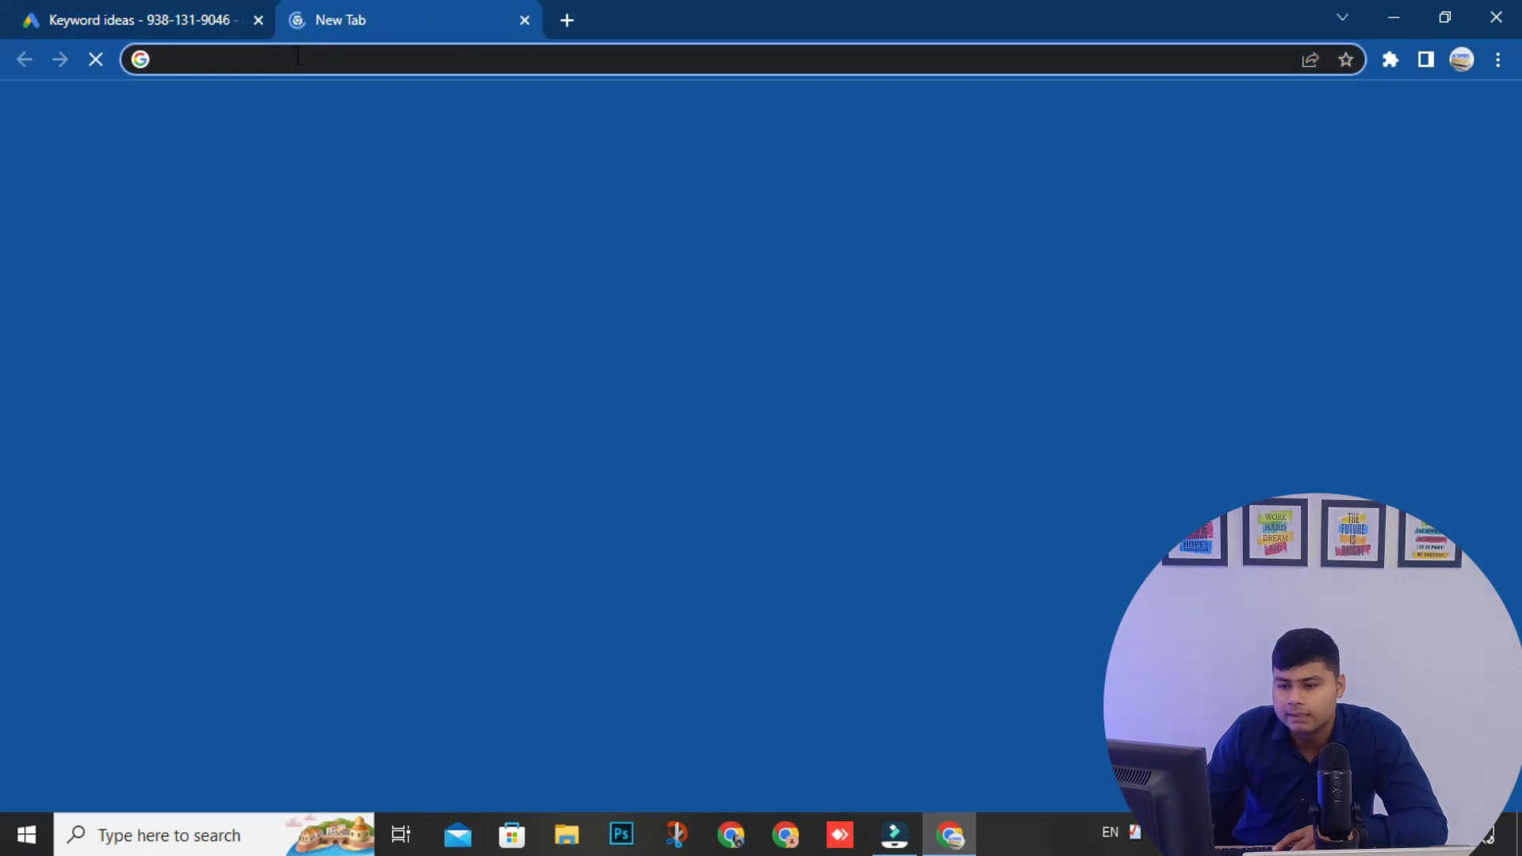
pyautogui.click(297, 58)
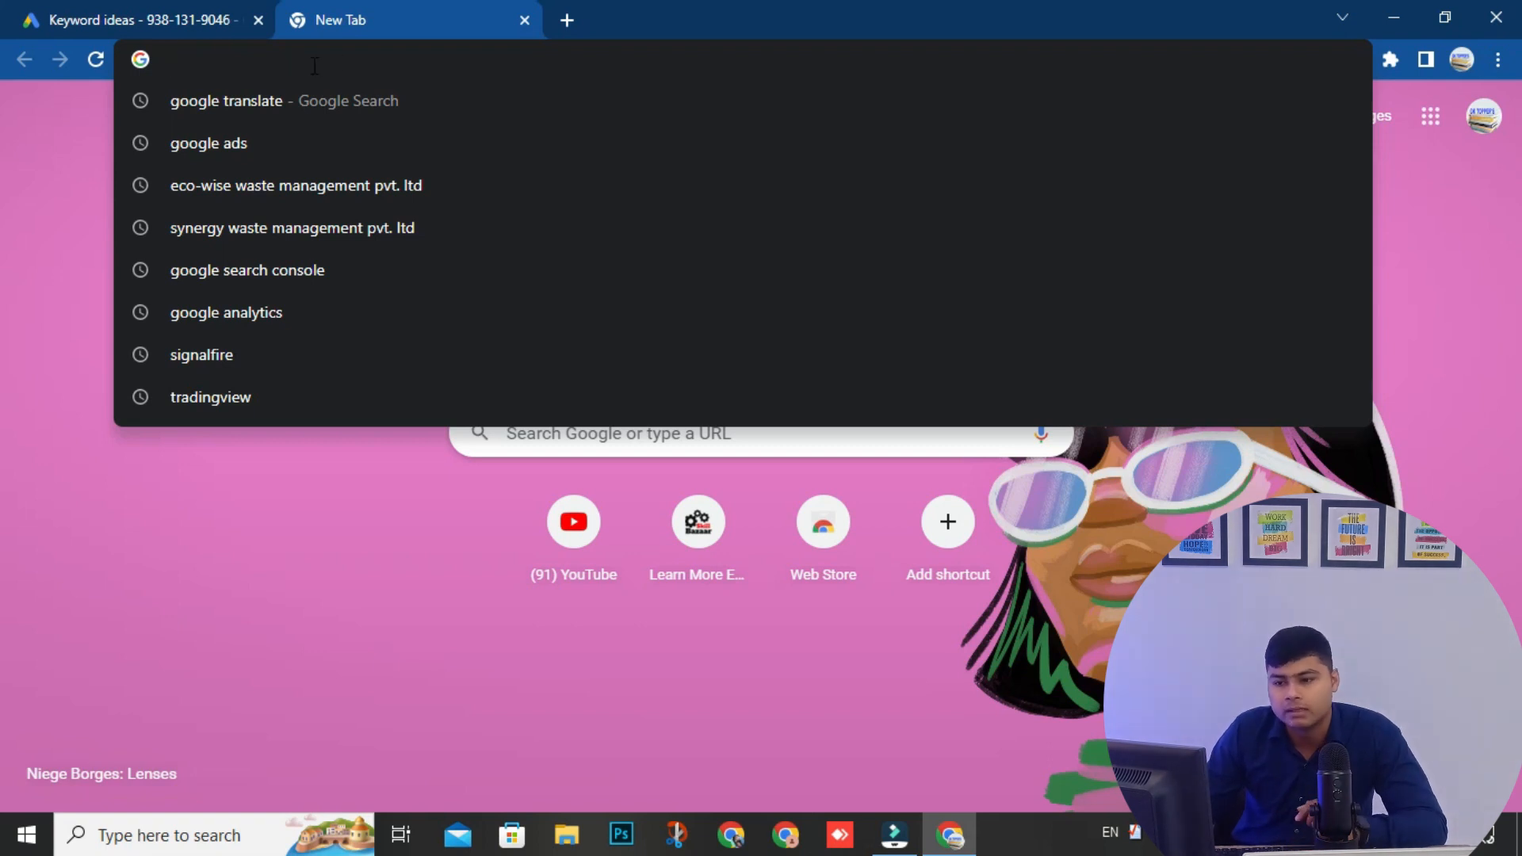
pyautogui.write('google trends')
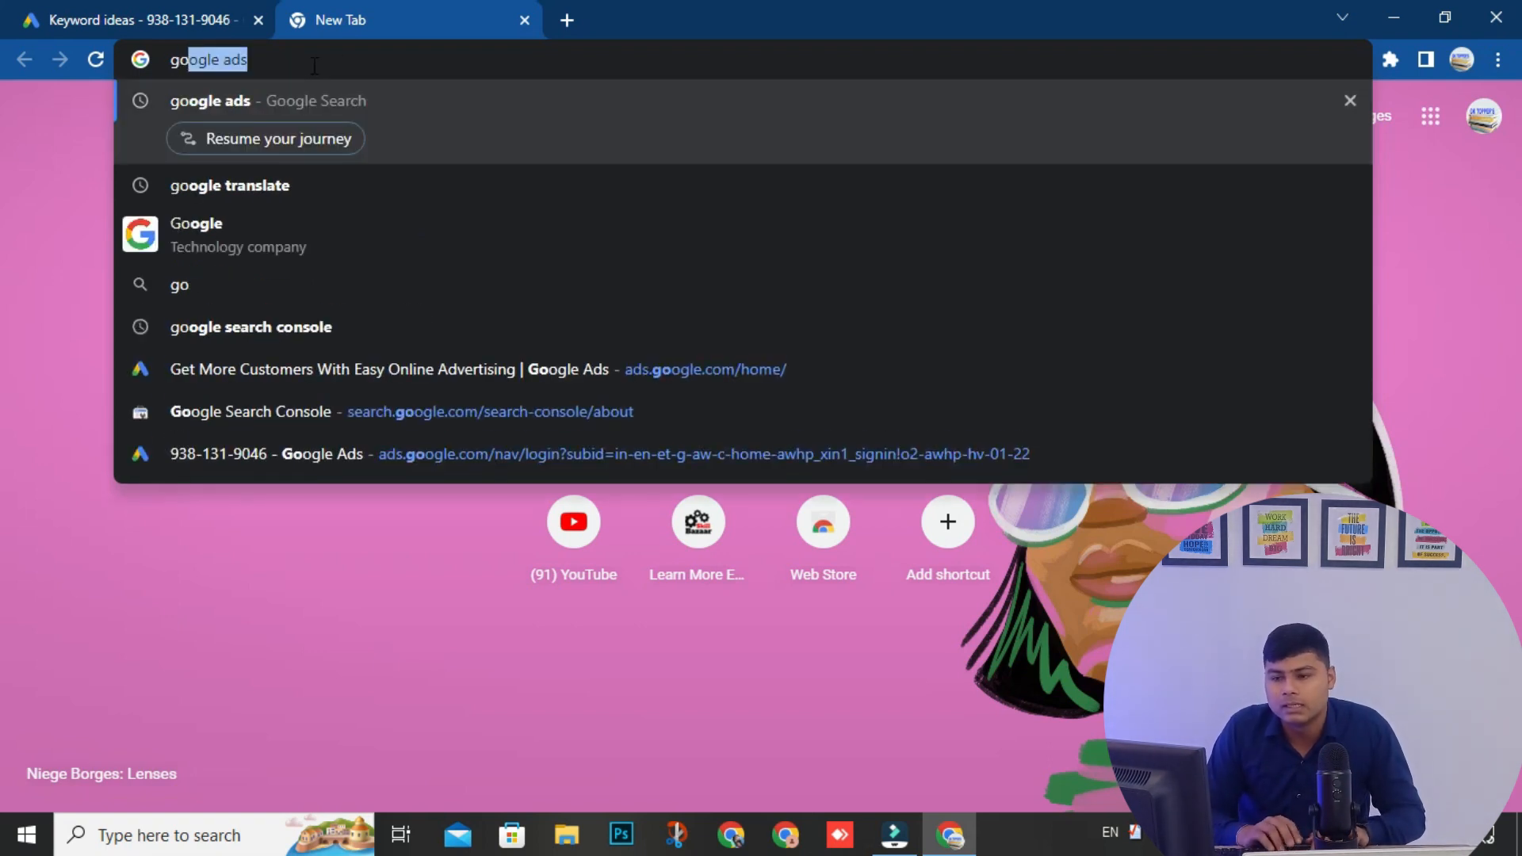
pyautogui.press('Return')
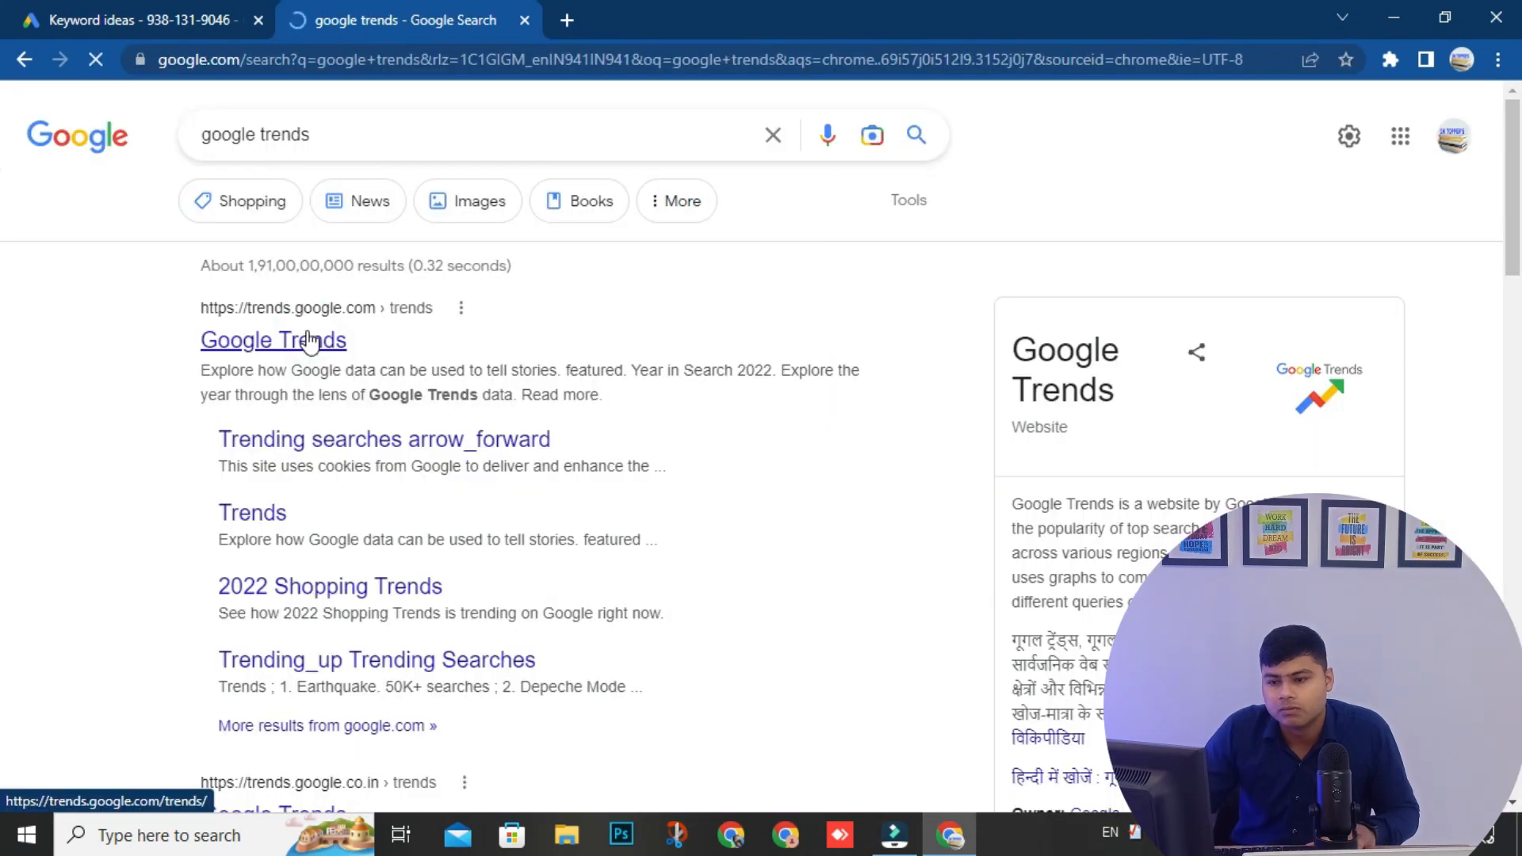
pyautogui.click(308, 336)
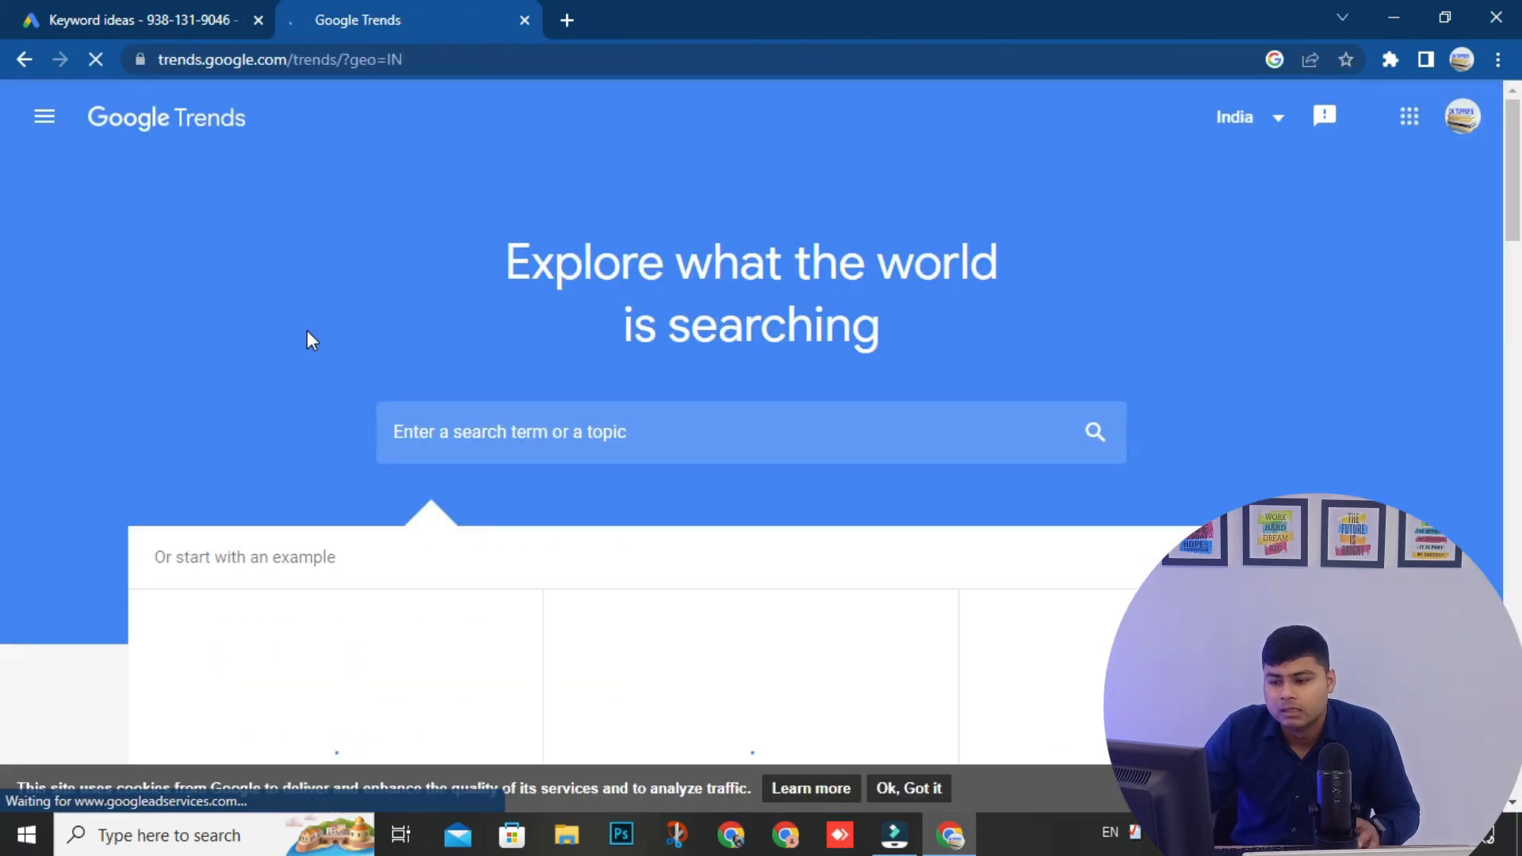
# - Explore the search term "ms office" in Google Trends
pyautogui.click(513, 432)
pyautogui.write('ms offi')
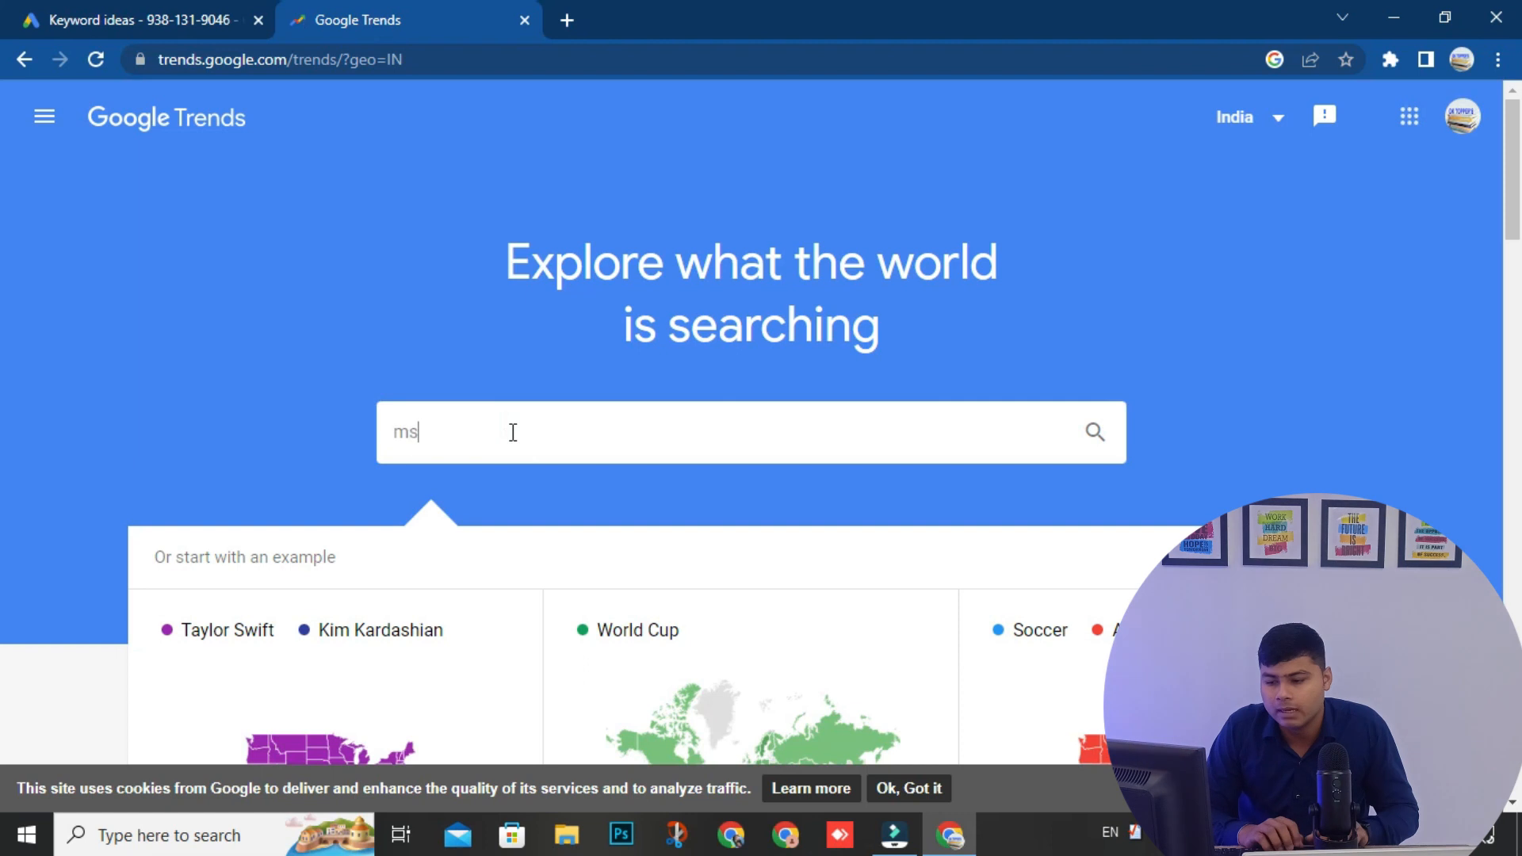
pyautogui.write('ce')
pyautogui.press('Return')
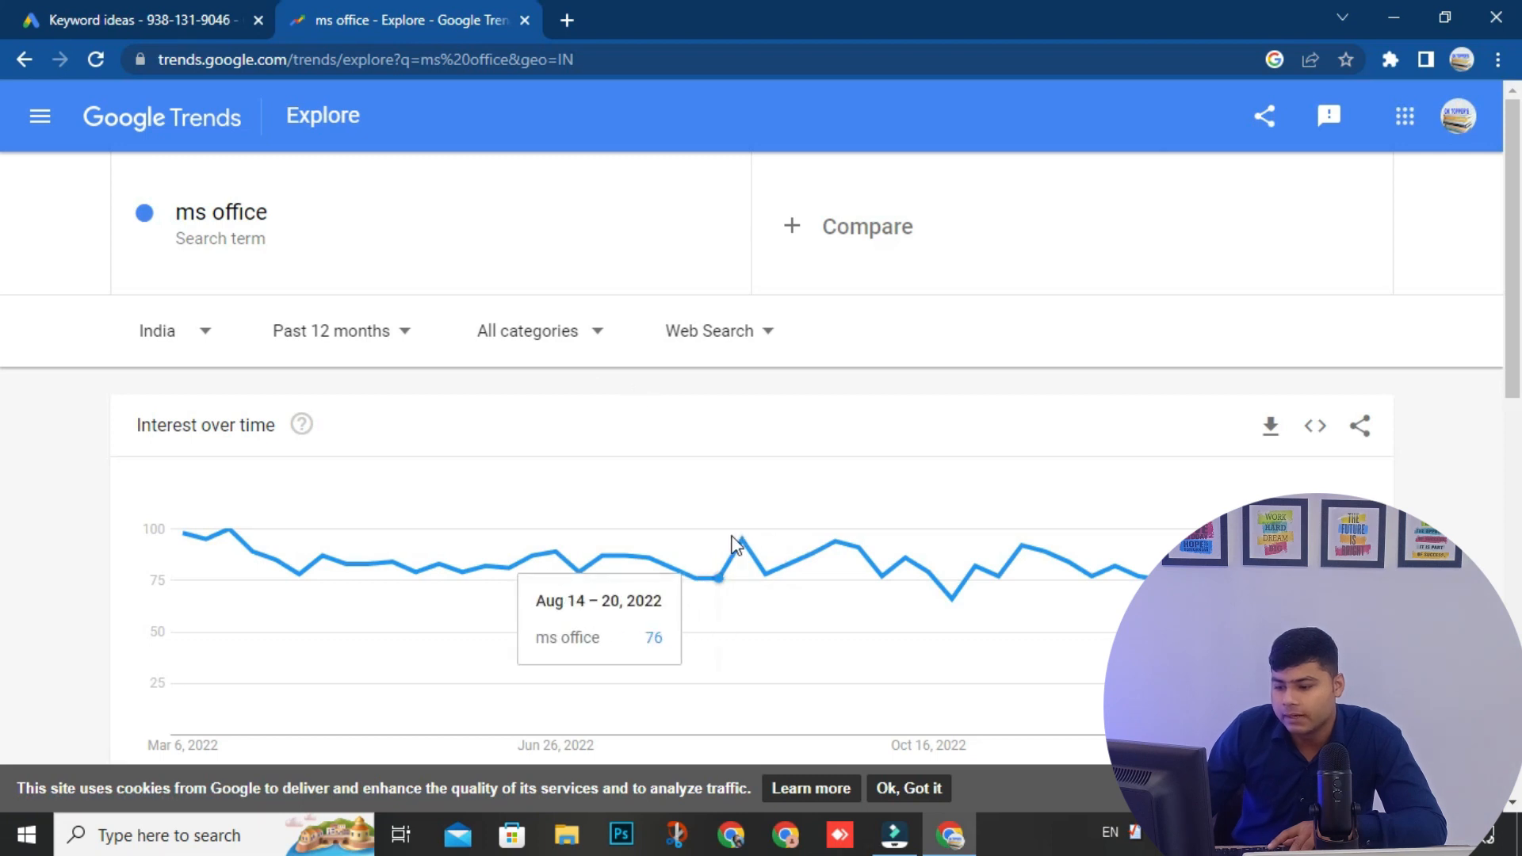
# - Examine the interest-over-time graph for "ms office" in India over the past 12 months
pyautogui.scroll(-3, 809, 520)
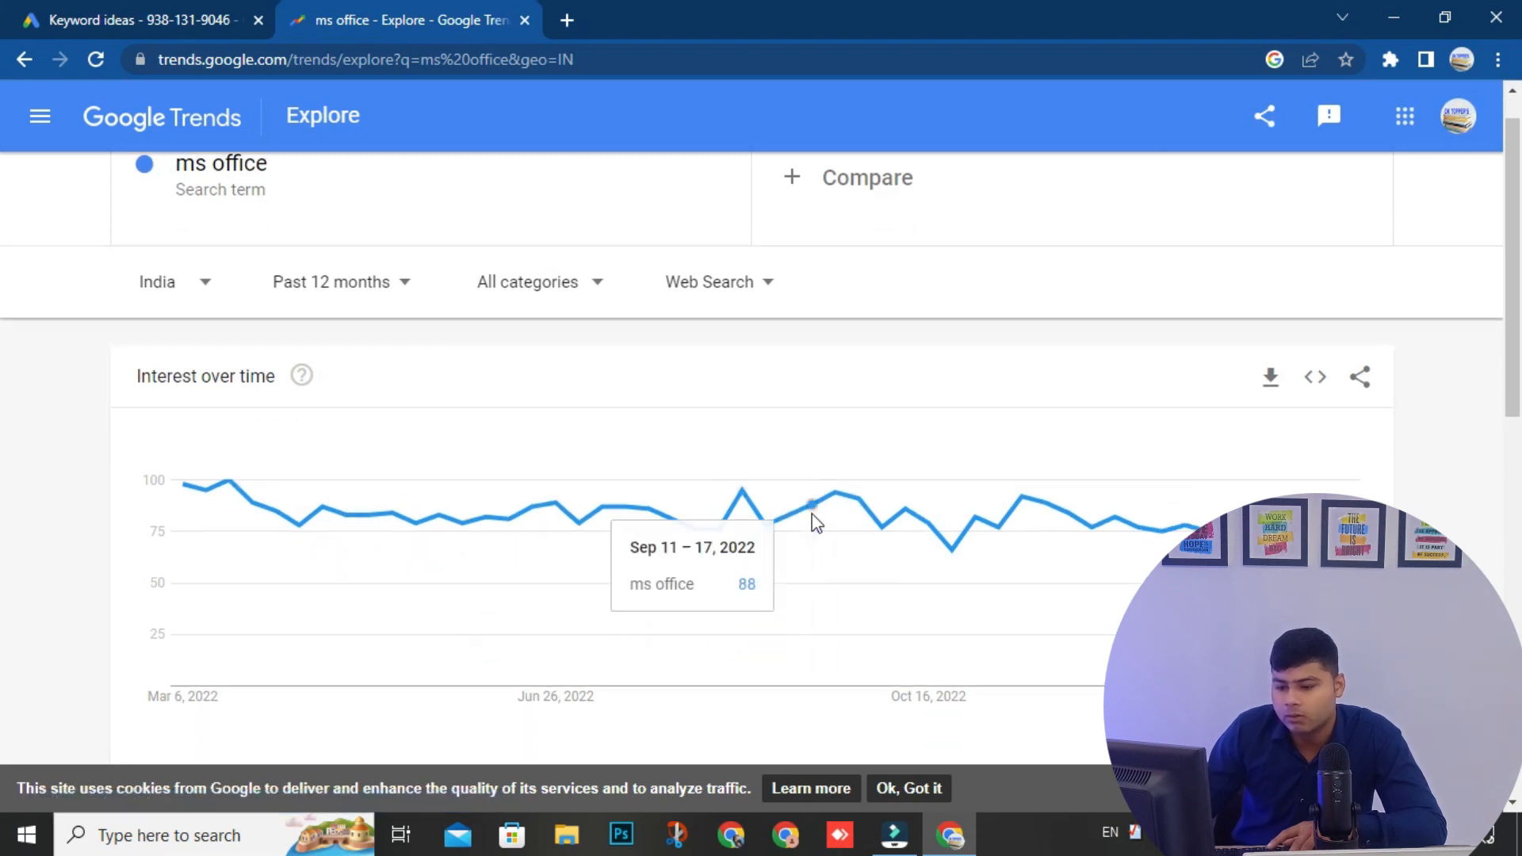
pyautogui.scroll(1, 264, 347)
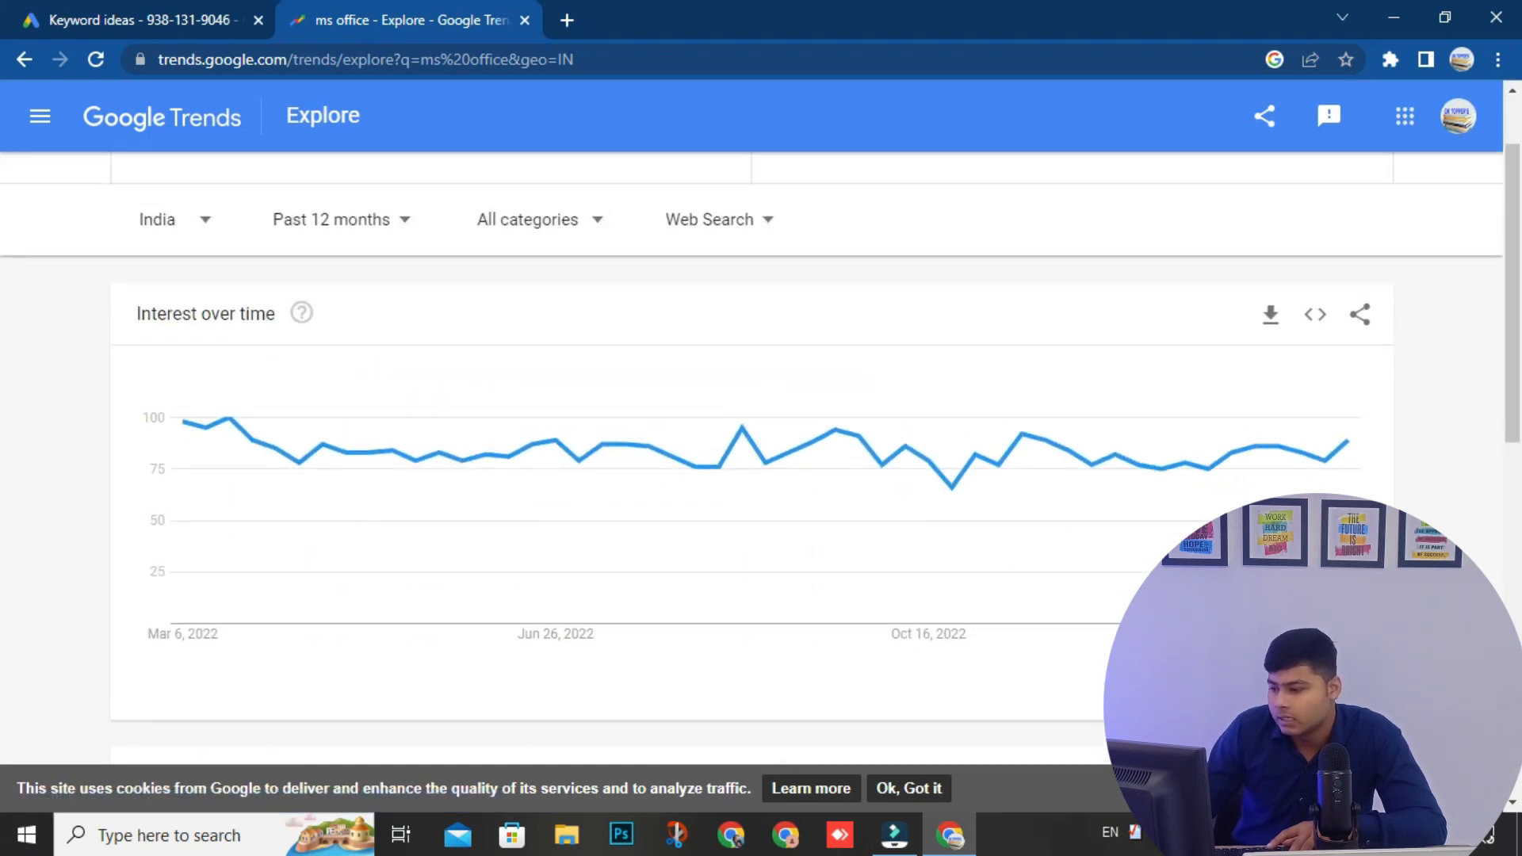
pyautogui.moveTo(1356, 449)
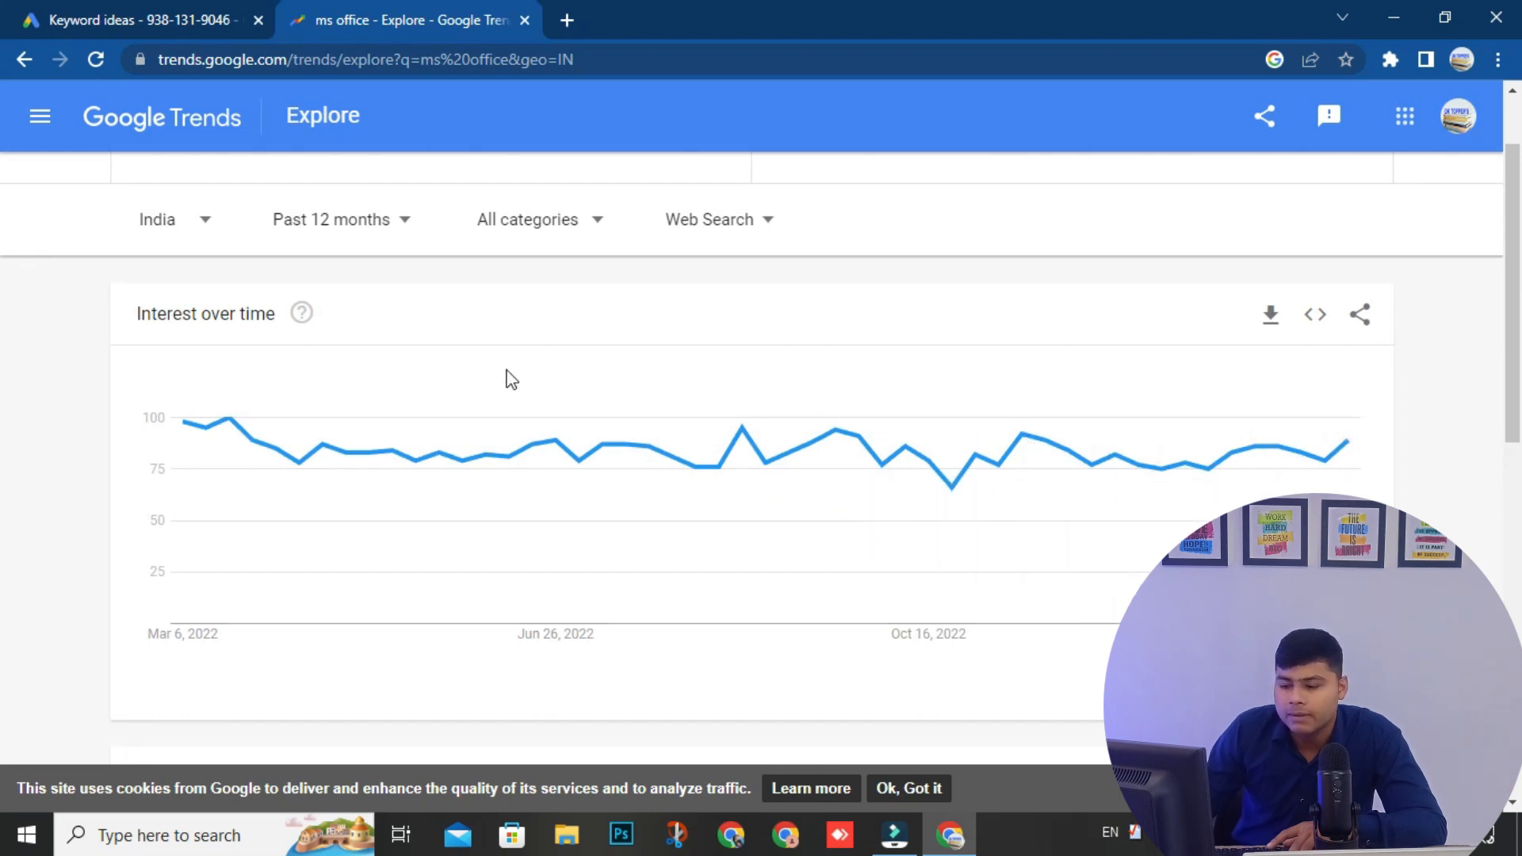
pyautogui.scroll(-4, 504, 379)
pyautogui.scroll(6, 499, 377)
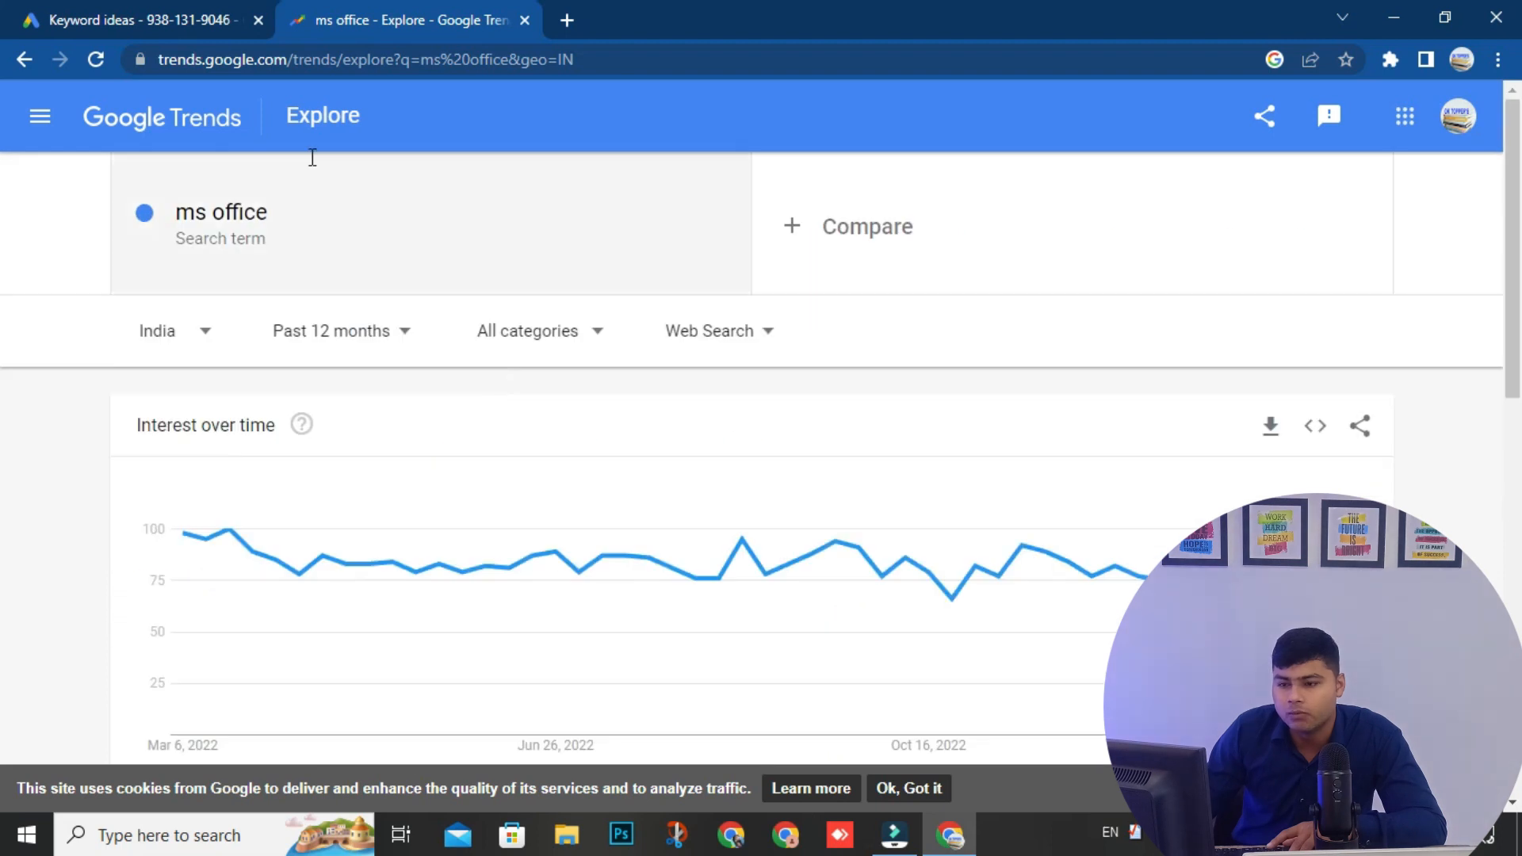
# - Return to Google Ads Keyword Planner, replace both search keywords with "ms office" and get its keyword ideas
pyautogui.click(106, 10)
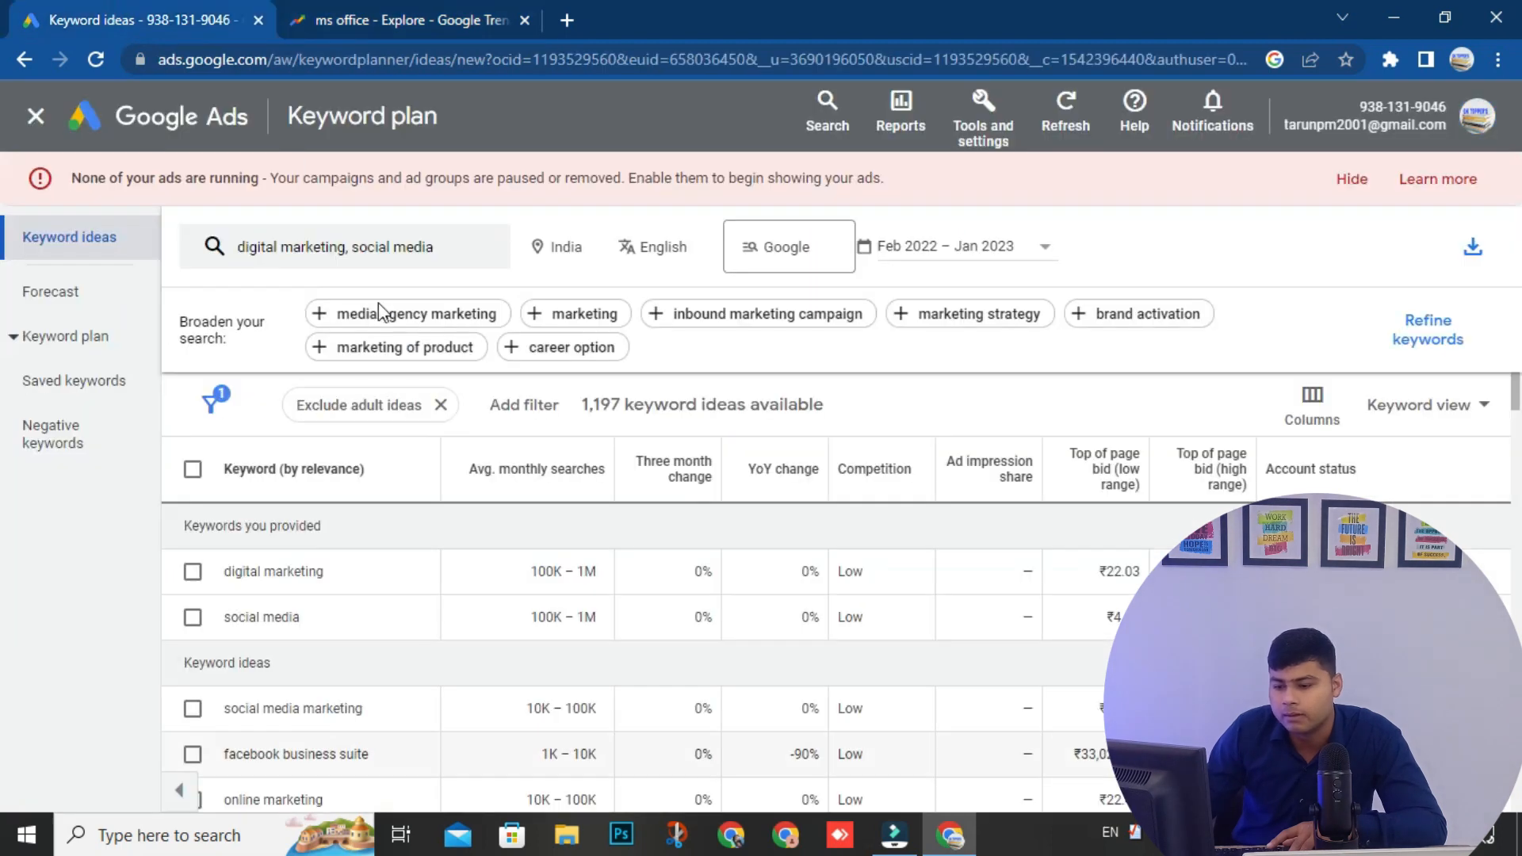
pyautogui.click(392, 252)
pyautogui.click(407, 357)
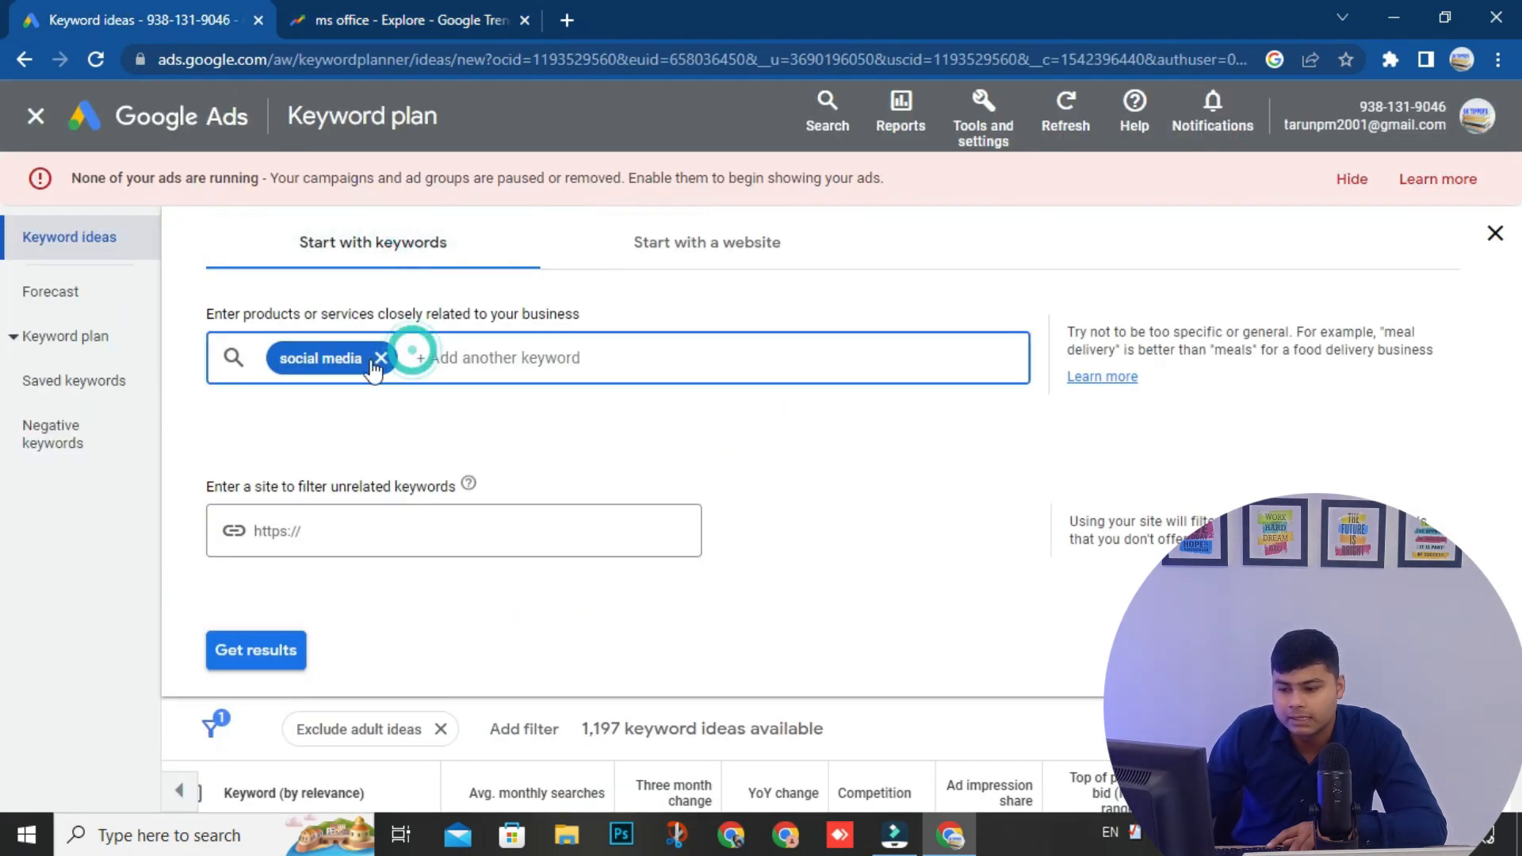
pyautogui.click(382, 358)
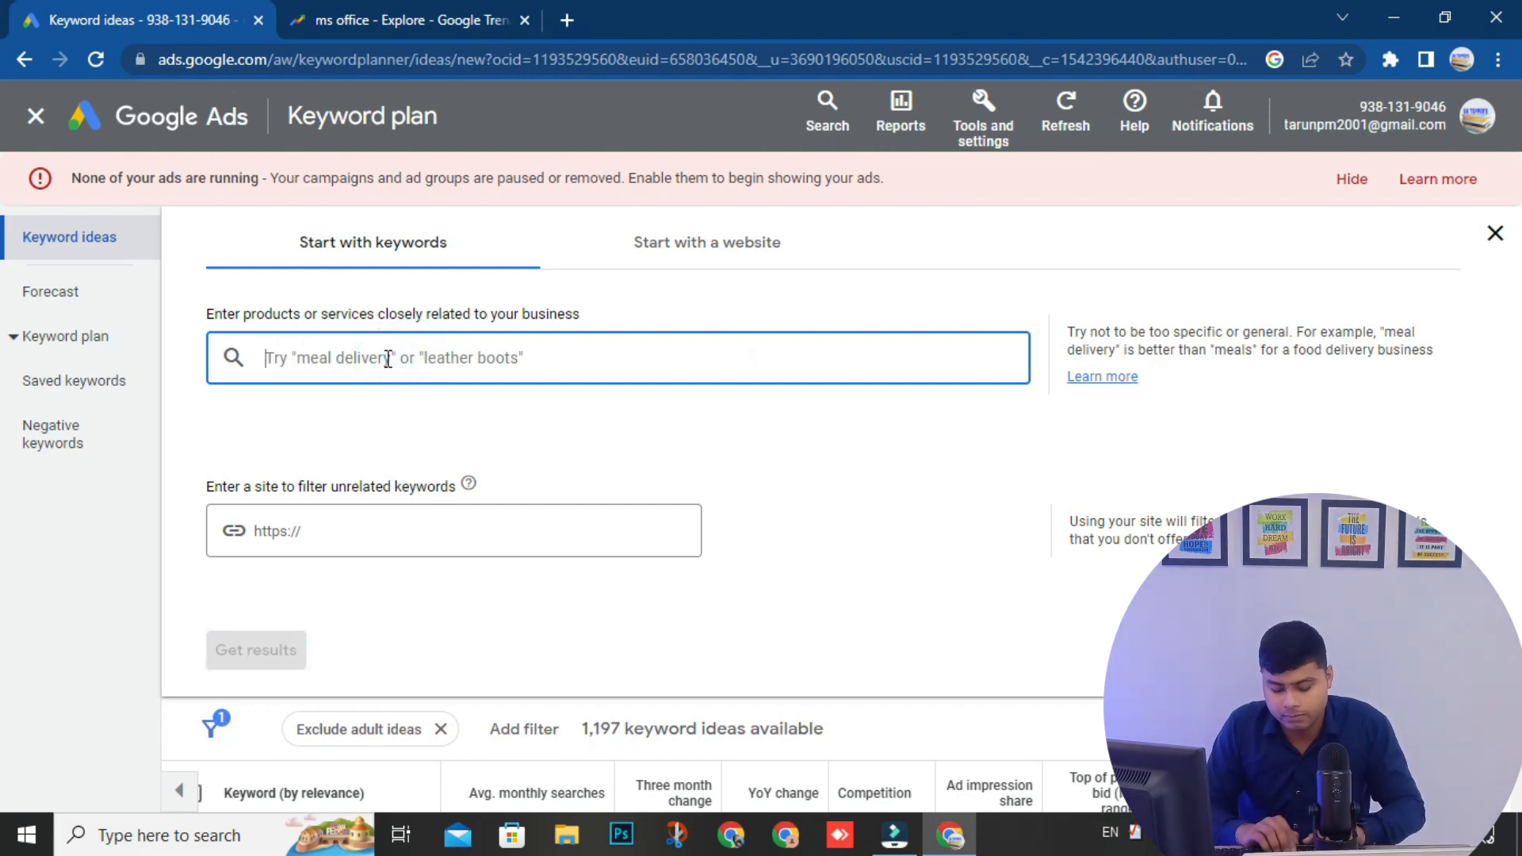
pyautogui.write('ms office')
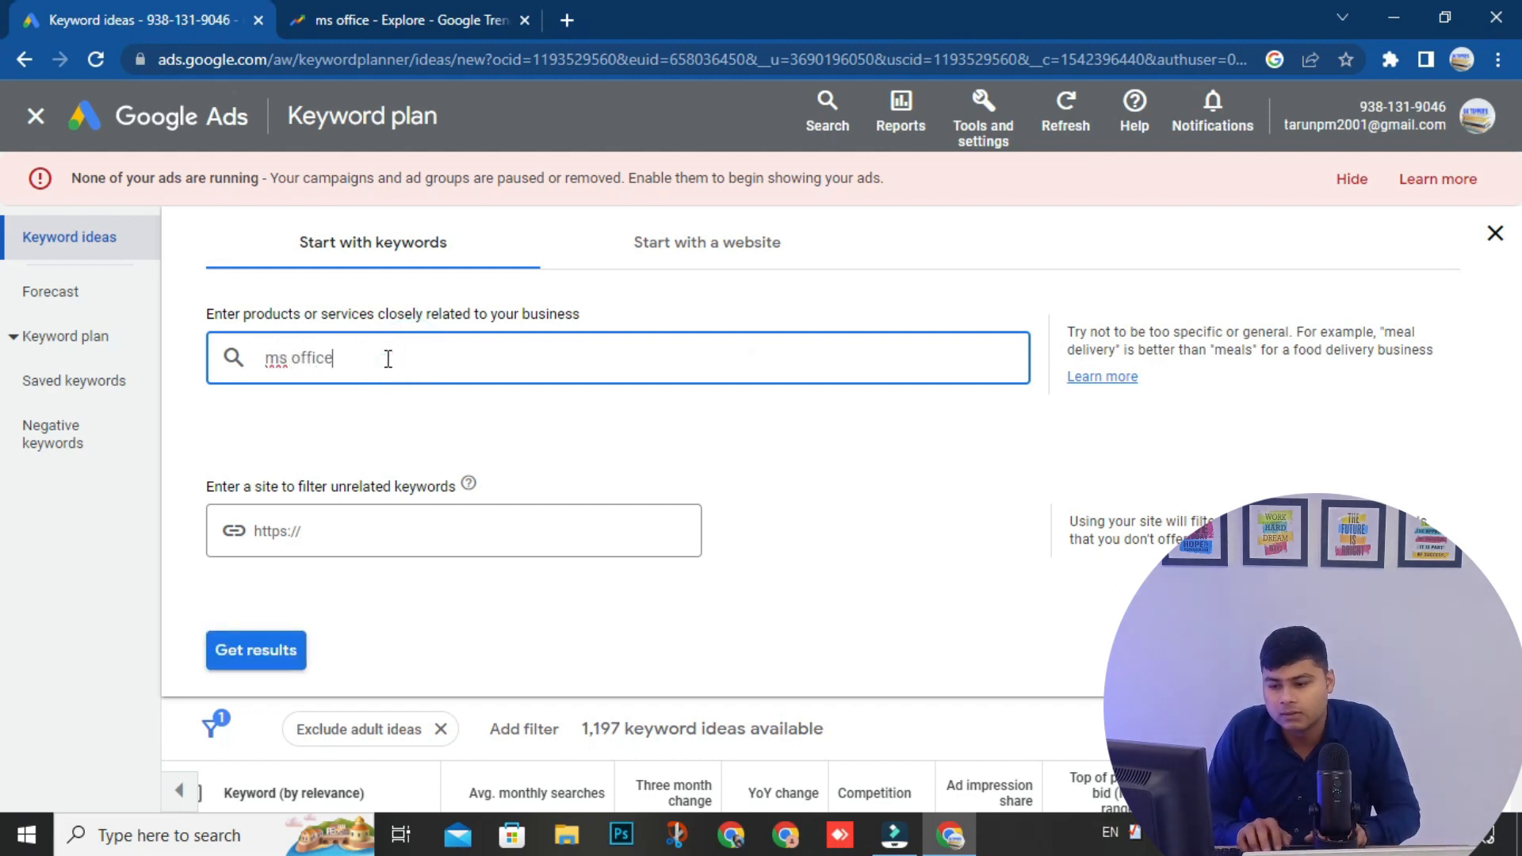
pyautogui.press('Return')
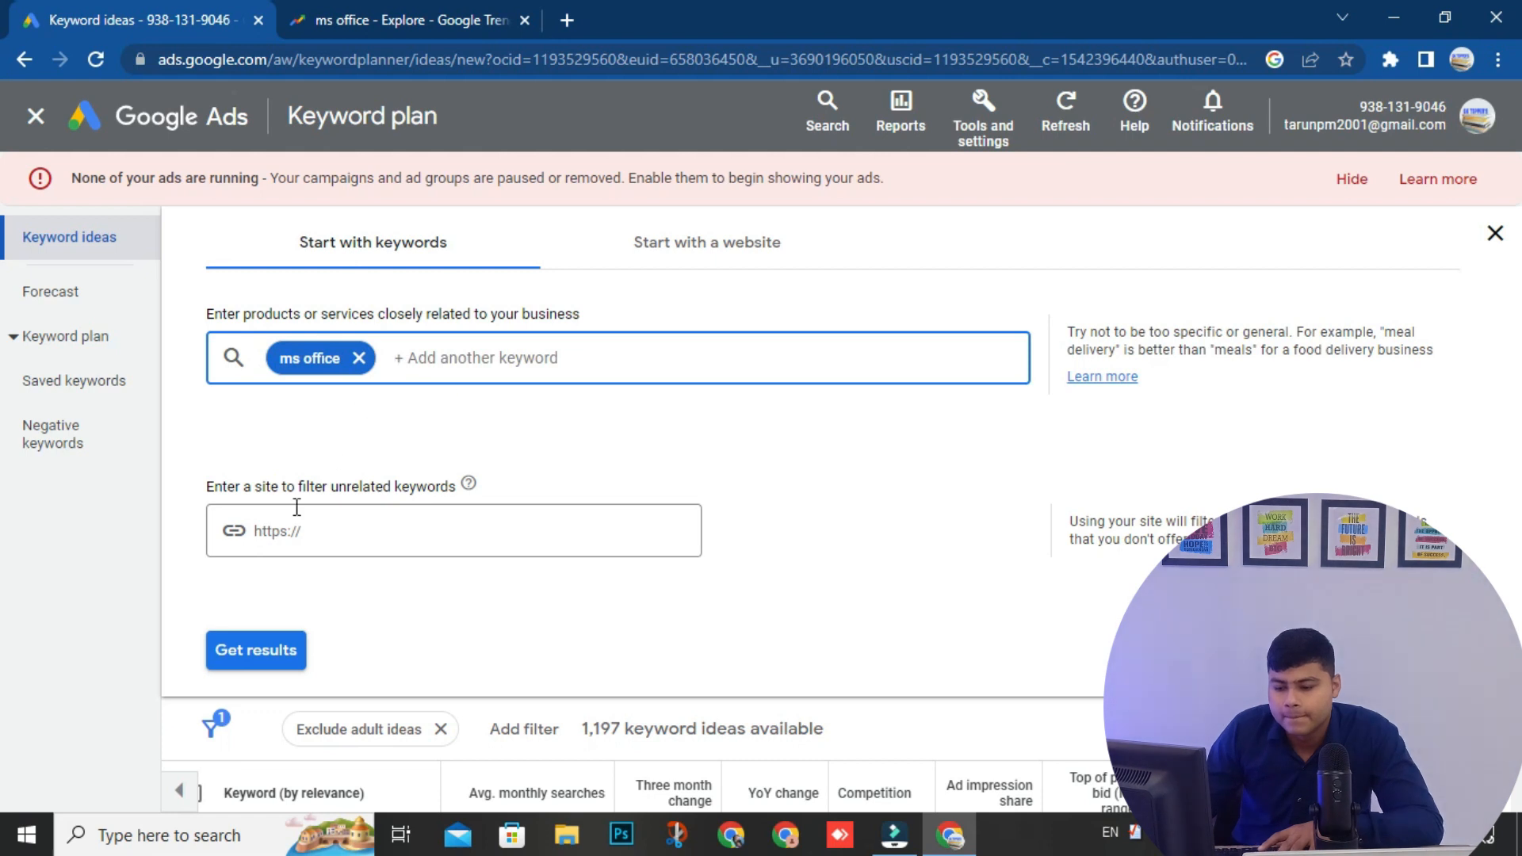
pyautogui.click(261, 650)
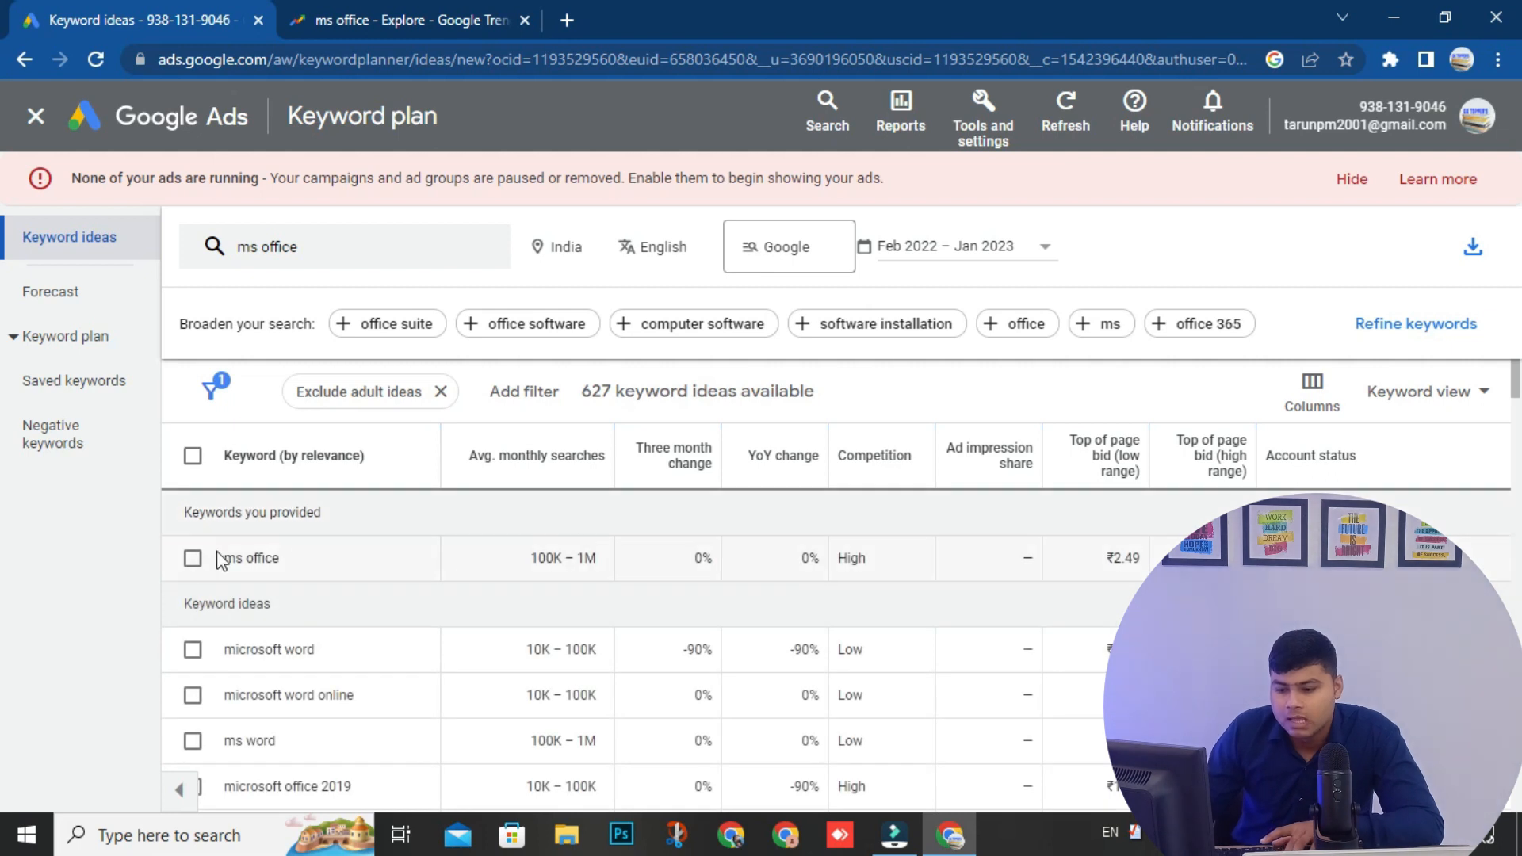
# - Compare the average monthly searches and competition for "ms office" in Keyword Planner with its interest graph in Google Trends
pyautogui.moveTo(560, 565); pyautogui.dragTo(604, 568)
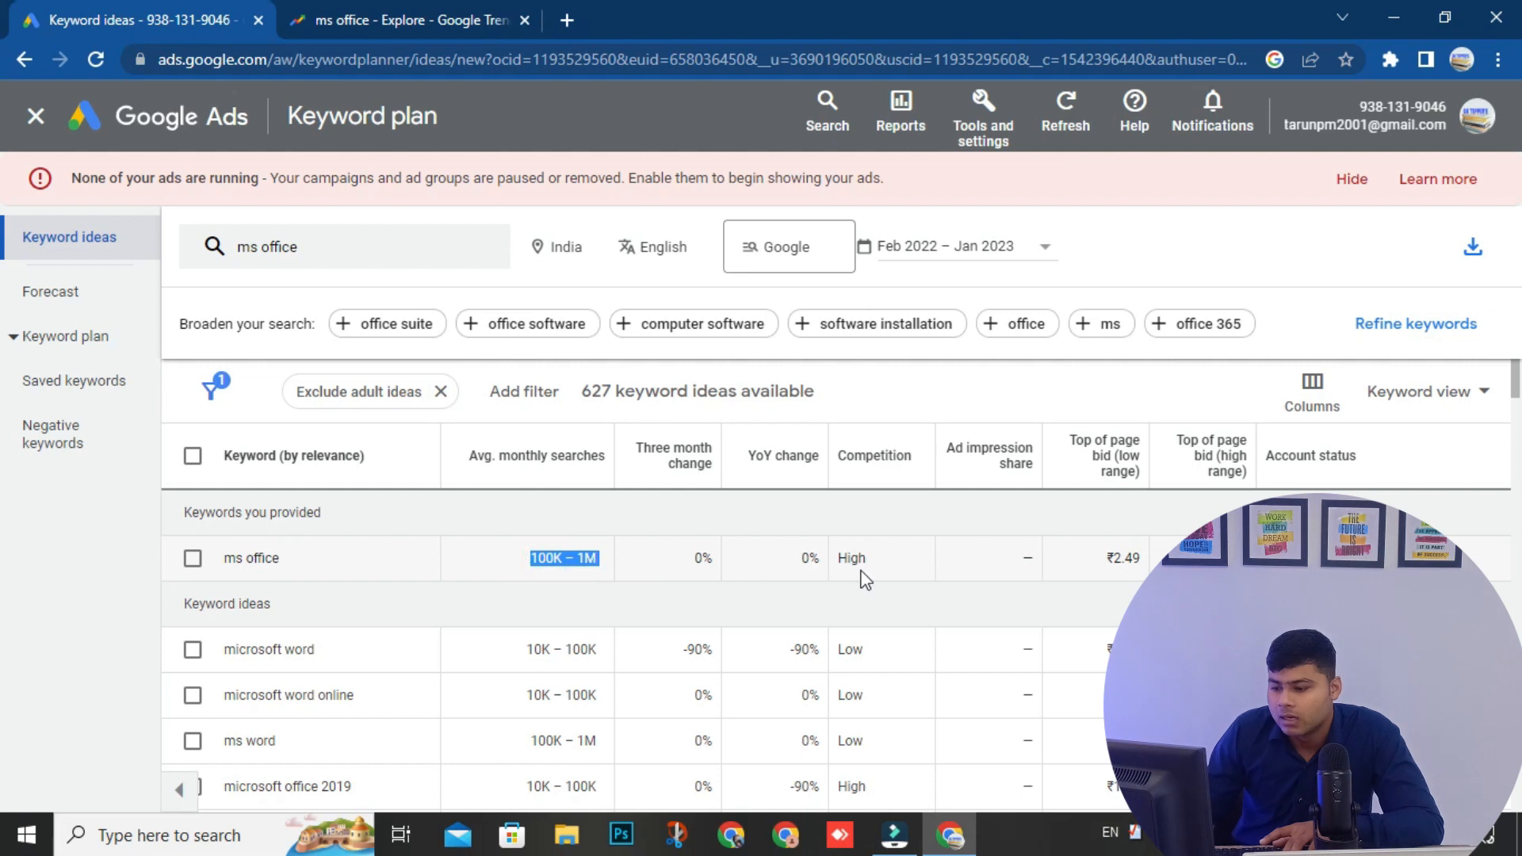
pyautogui.click(884, 562)
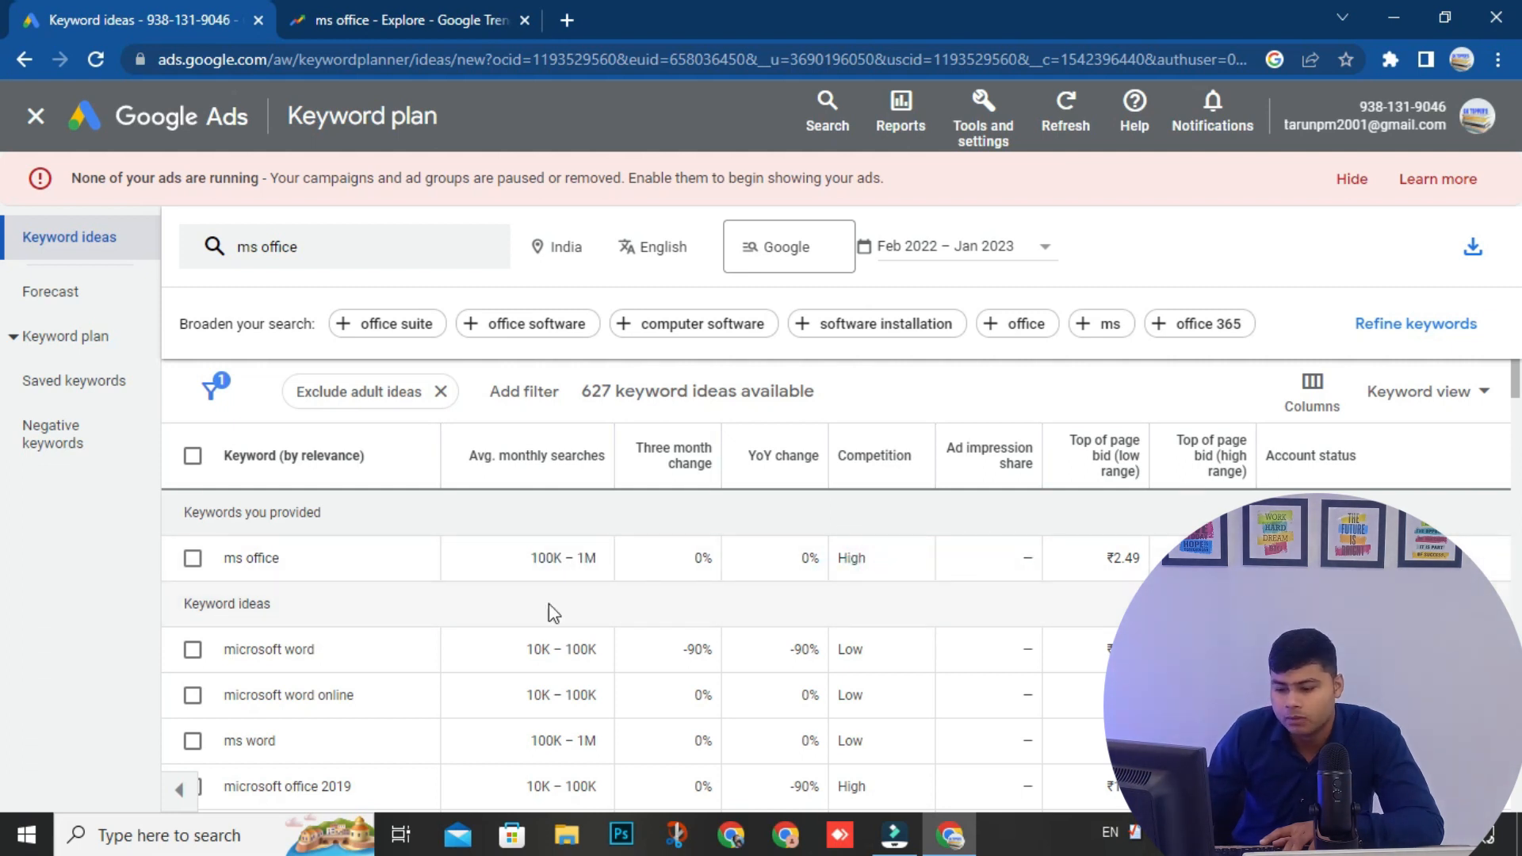
pyautogui.click(329, 18)
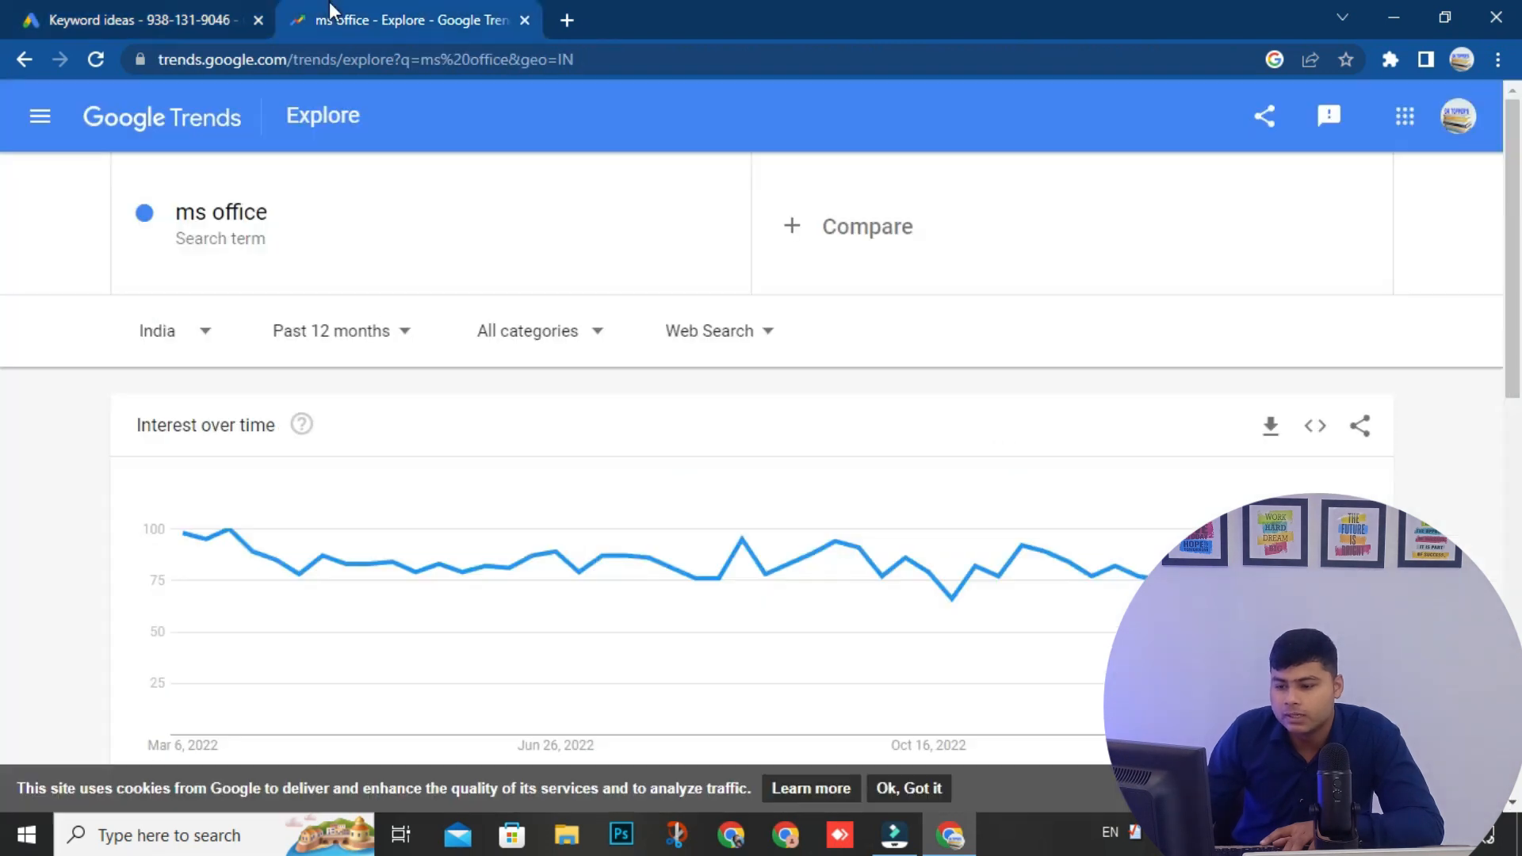
pyautogui.scroll(-3, 837, 492)
pyautogui.scroll(3, 544, 431)
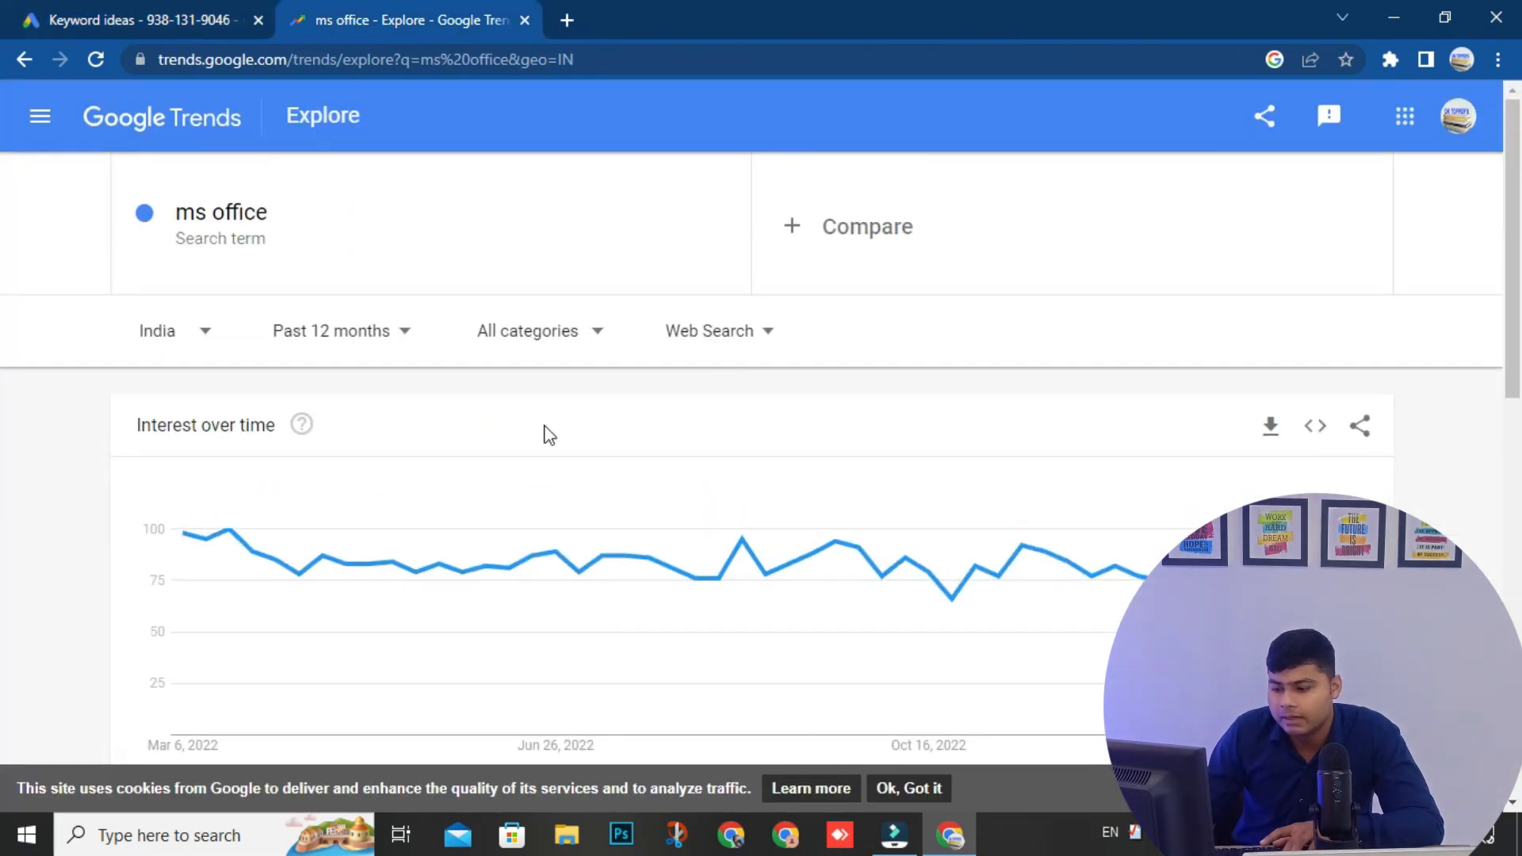
pyautogui.click(88, 20)
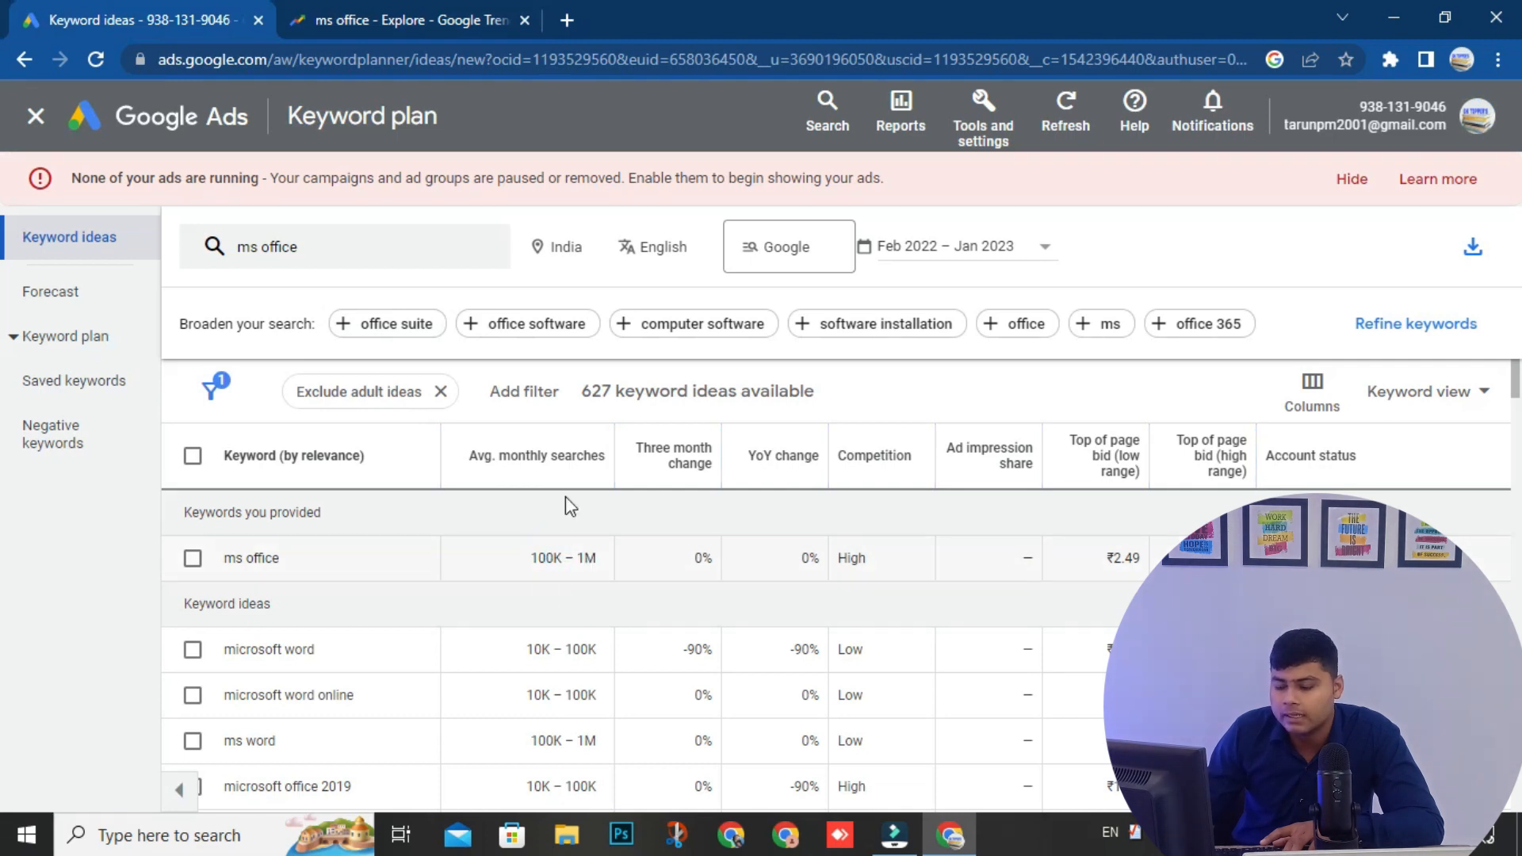
# - Switch to Google Trends and add "canva" as a comparison term alongside "ms office" in the interest-over-time graph
pyautogui.click(413, 11)
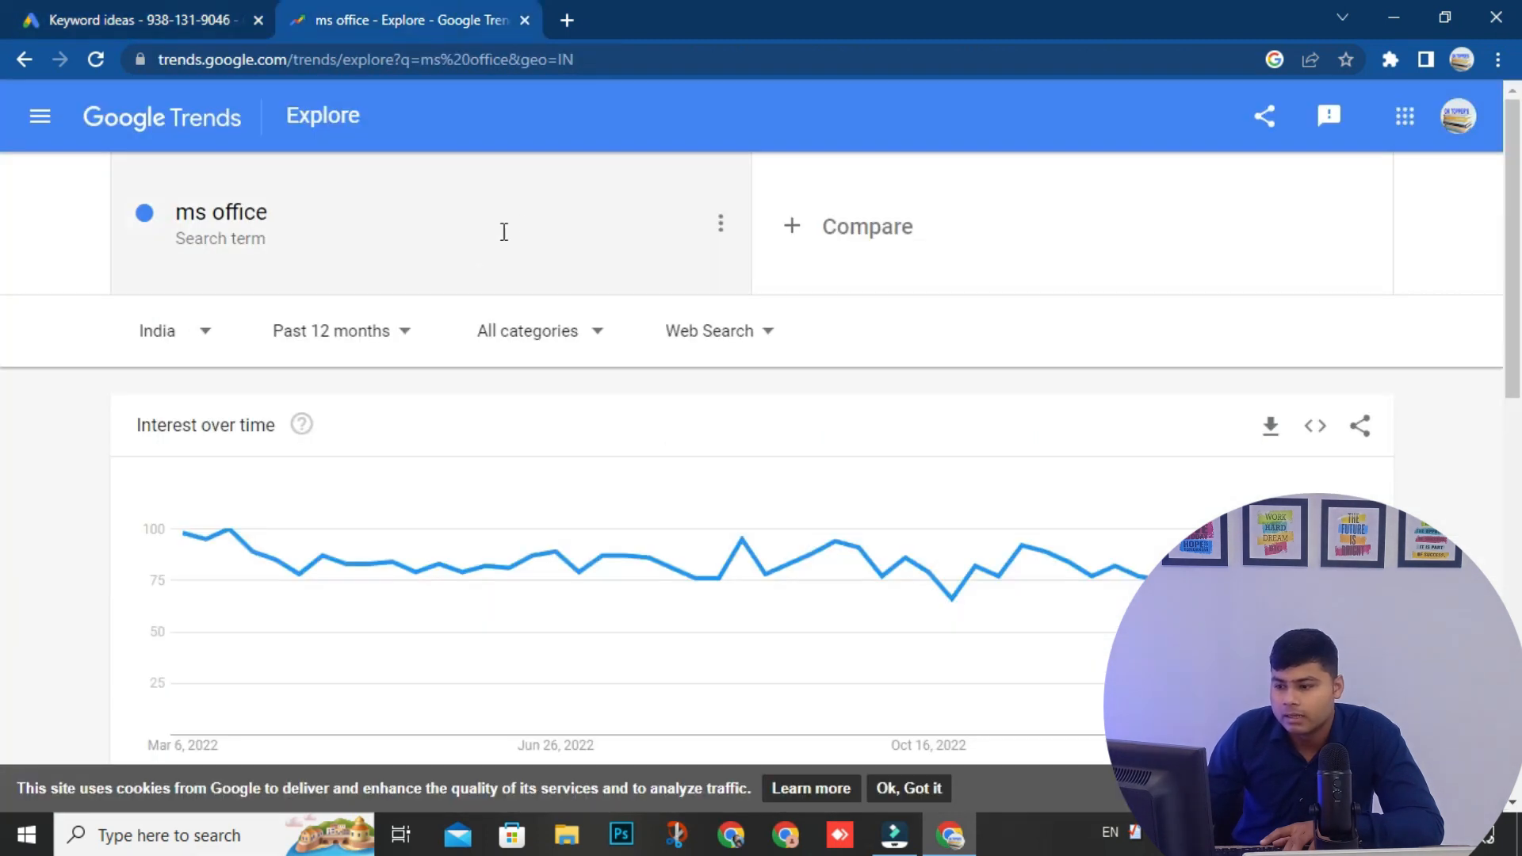
pyautogui.click(811, 248)
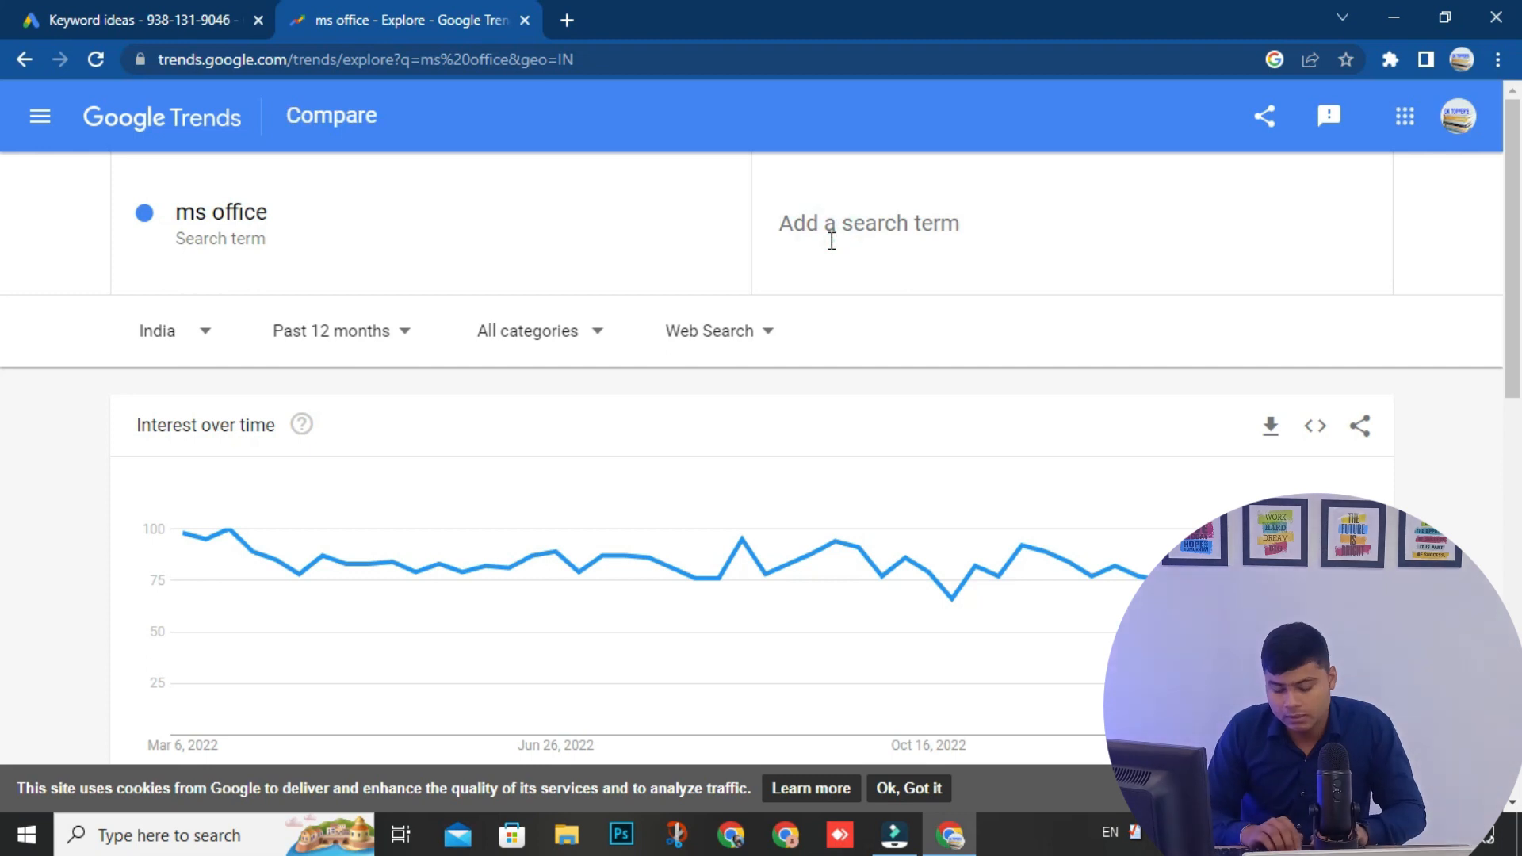
pyautogui.write('canva')
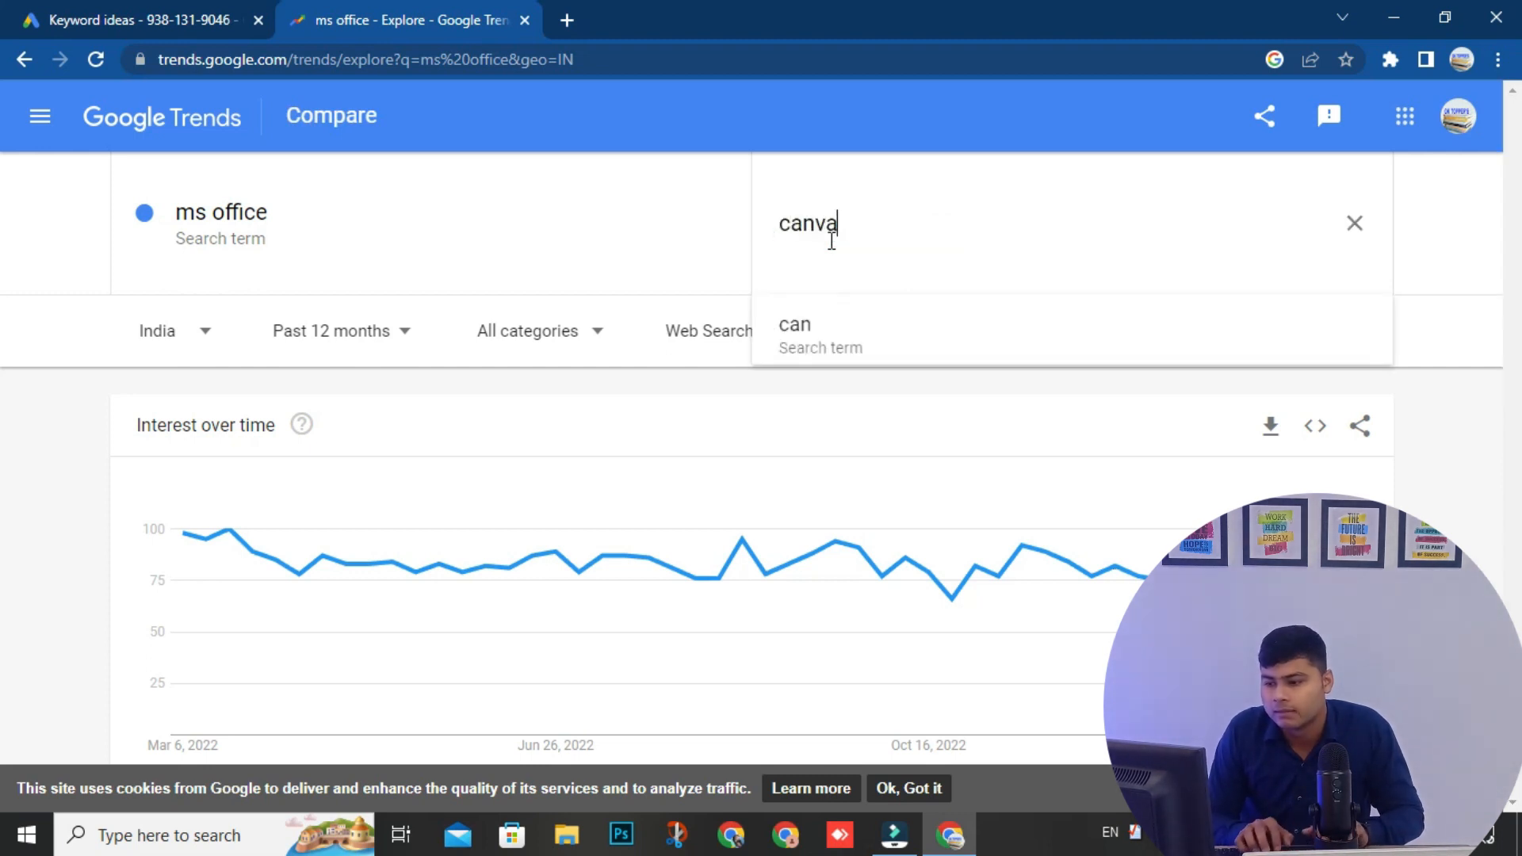
pyautogui.press('Return')
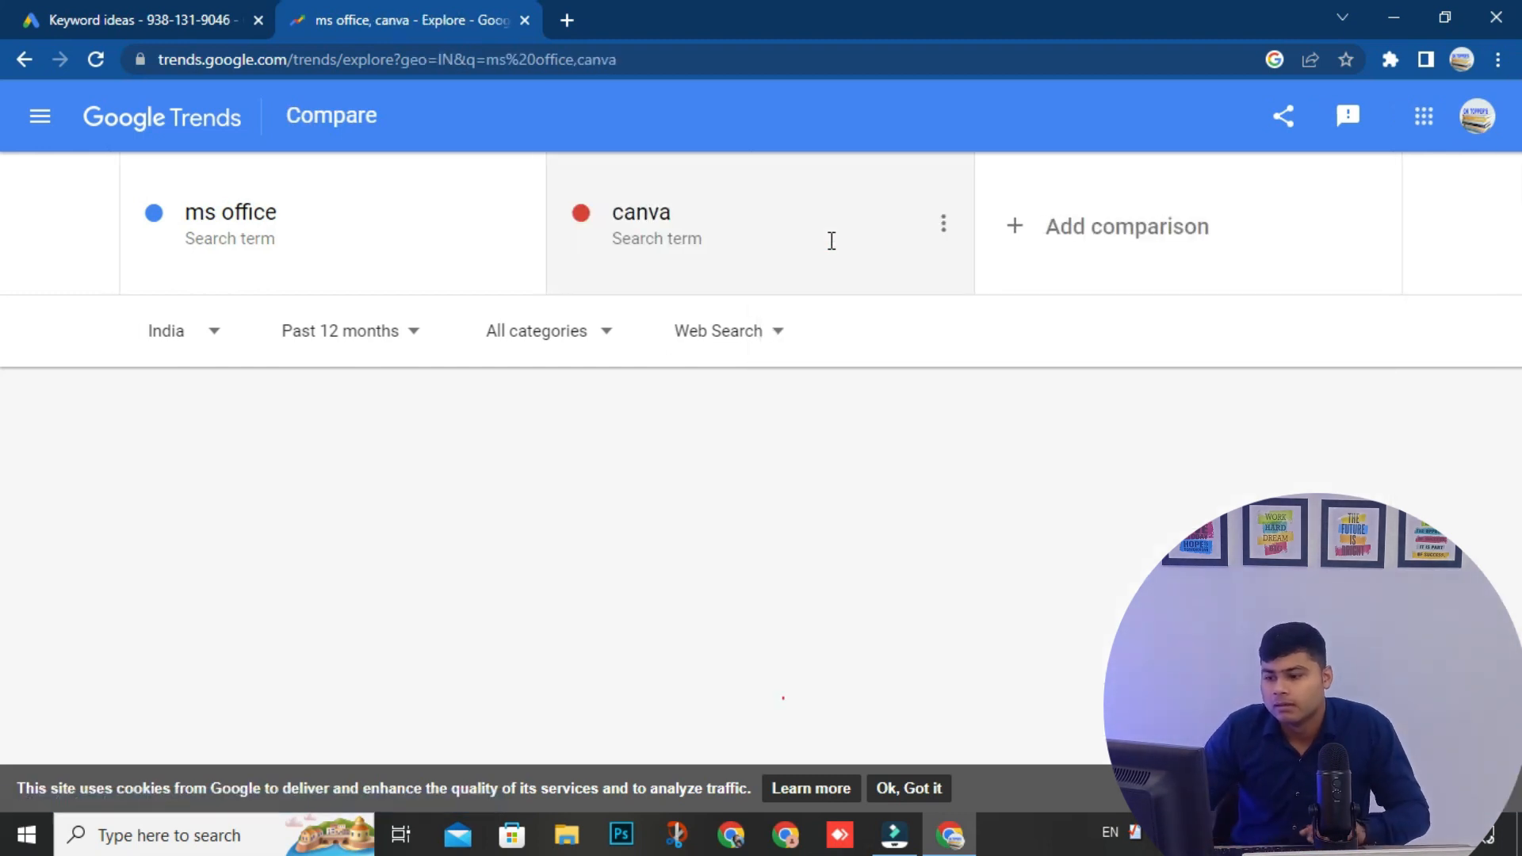
pyautogui.scroll(-1, 524, 521)
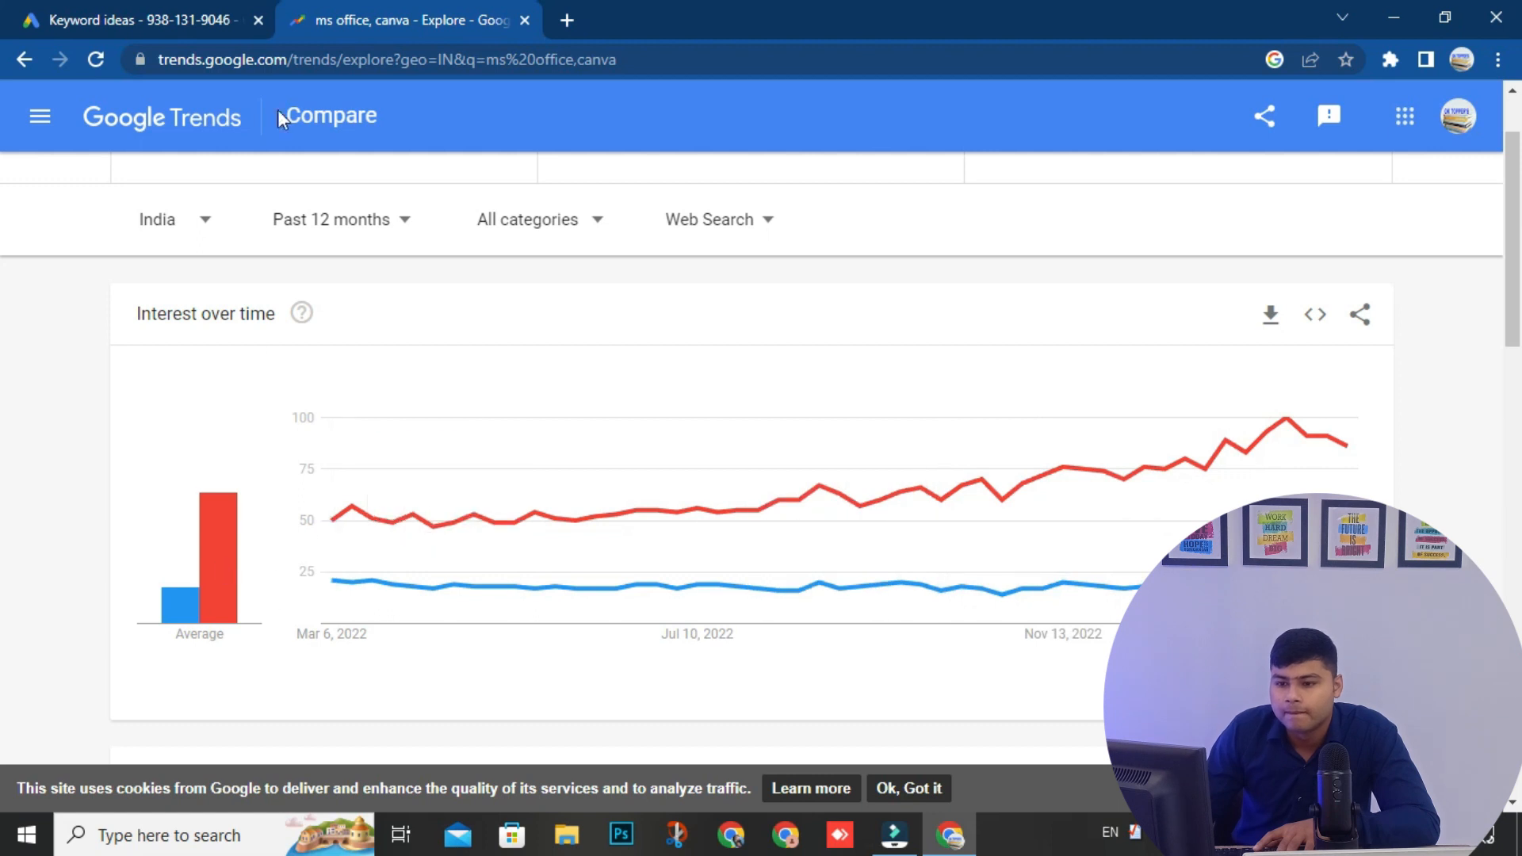
# - Return to Google Ads Keyword Planner, add "canva" as a second keyword beside "ms office" and get the keyword ideas
pyautogui.click(154, 4)
pyautogui.click(303, 261)
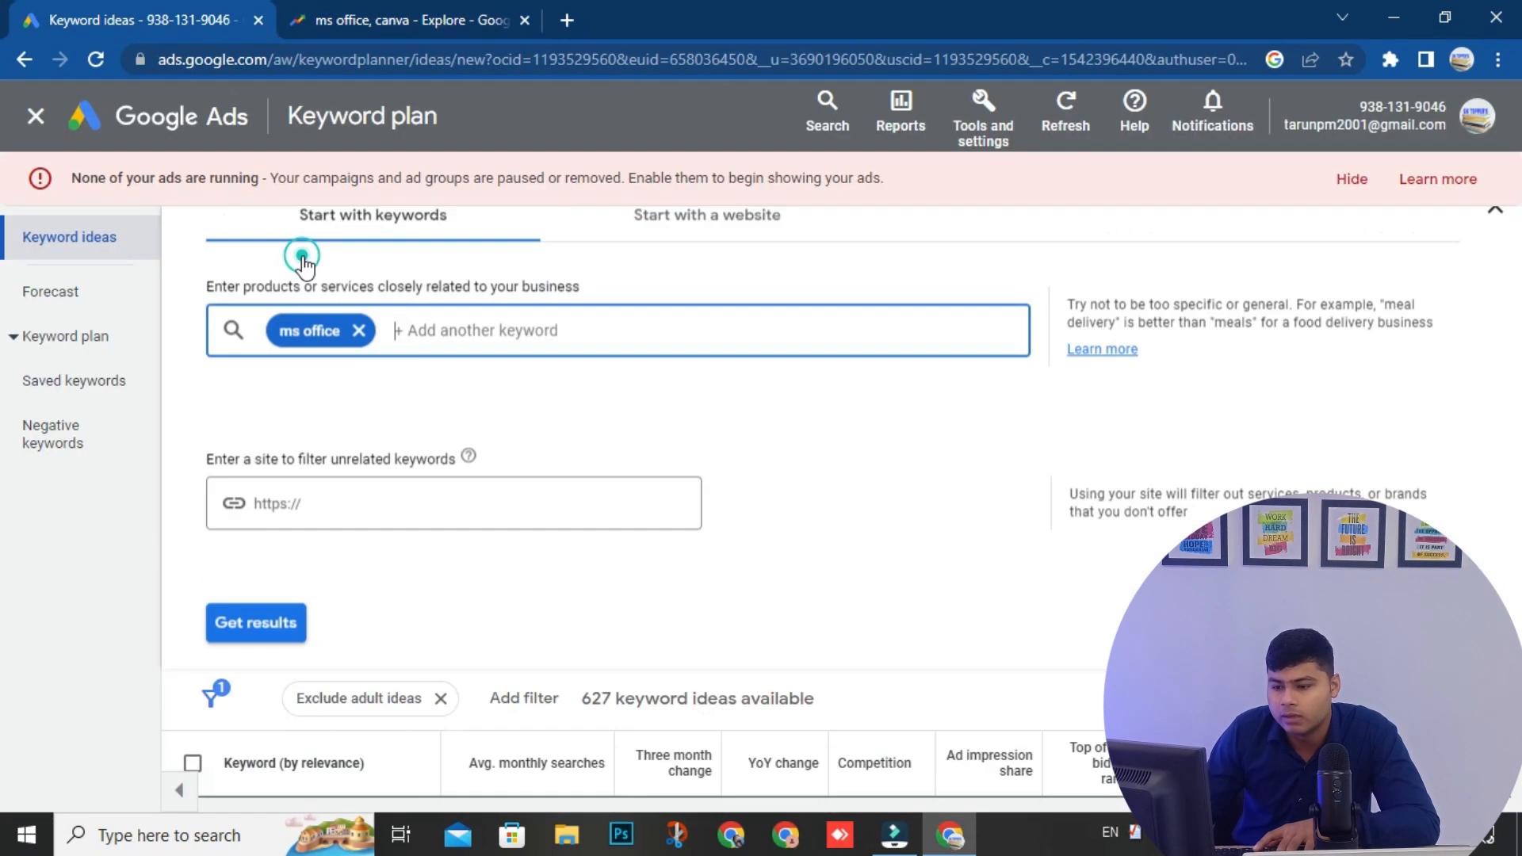
pyautogui.write('can')
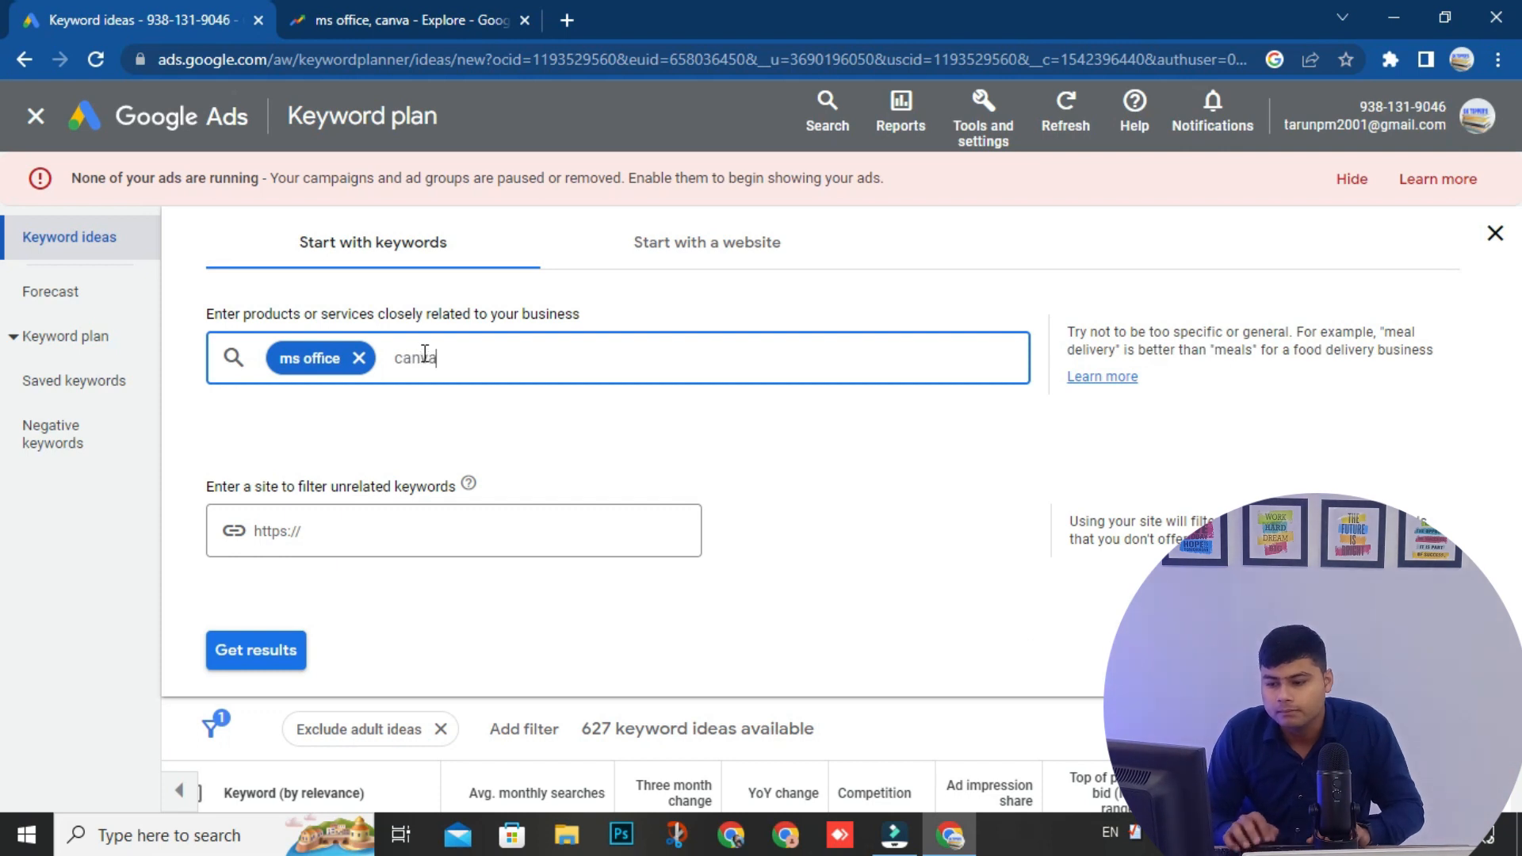
pyautogui.write('va')
pyautogui.press('Return')
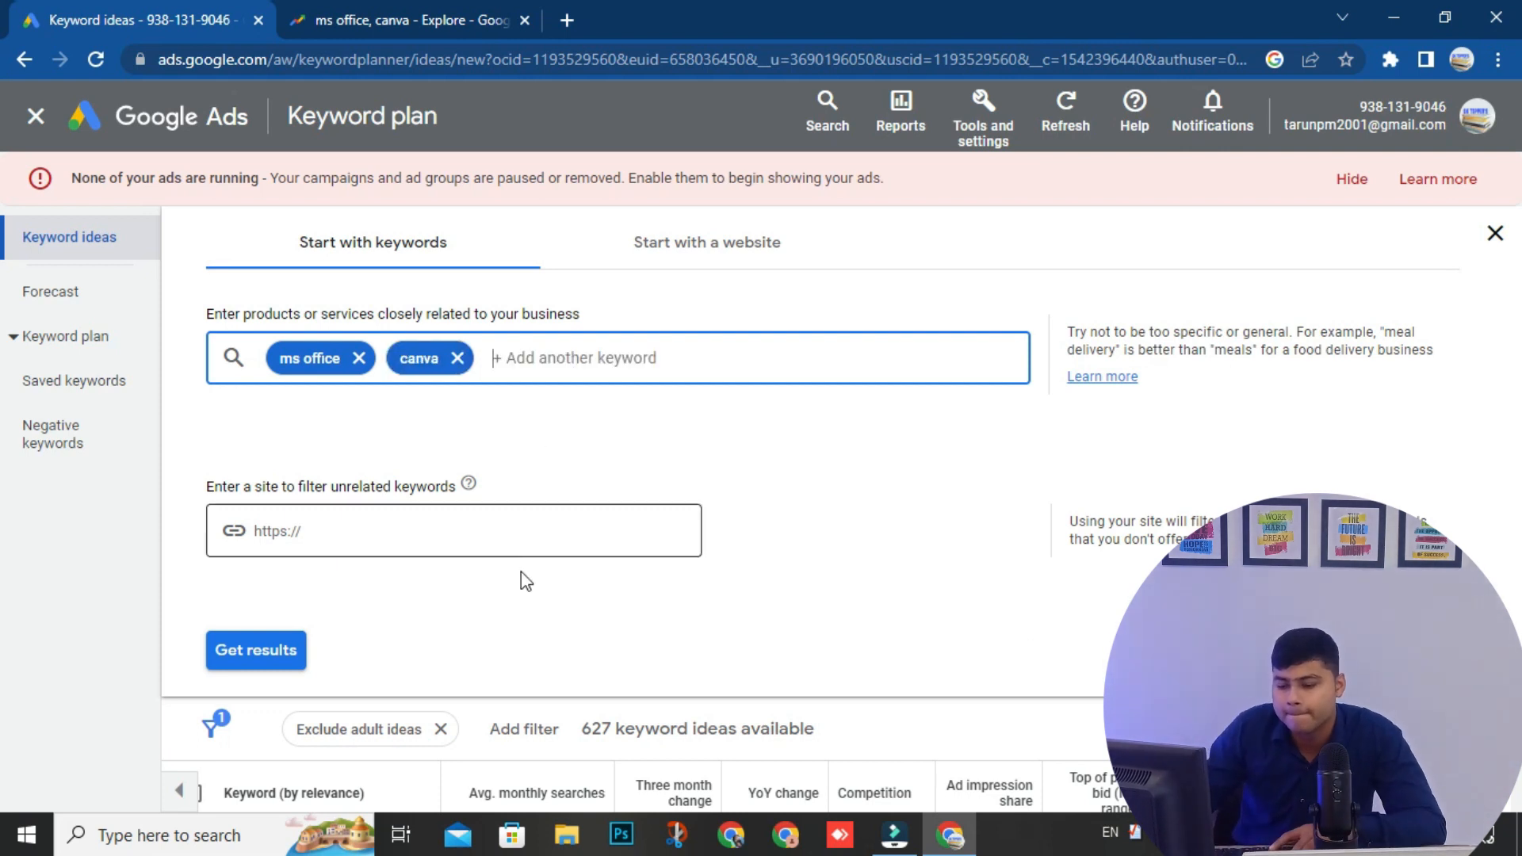
pyautogui.click(223, 646)
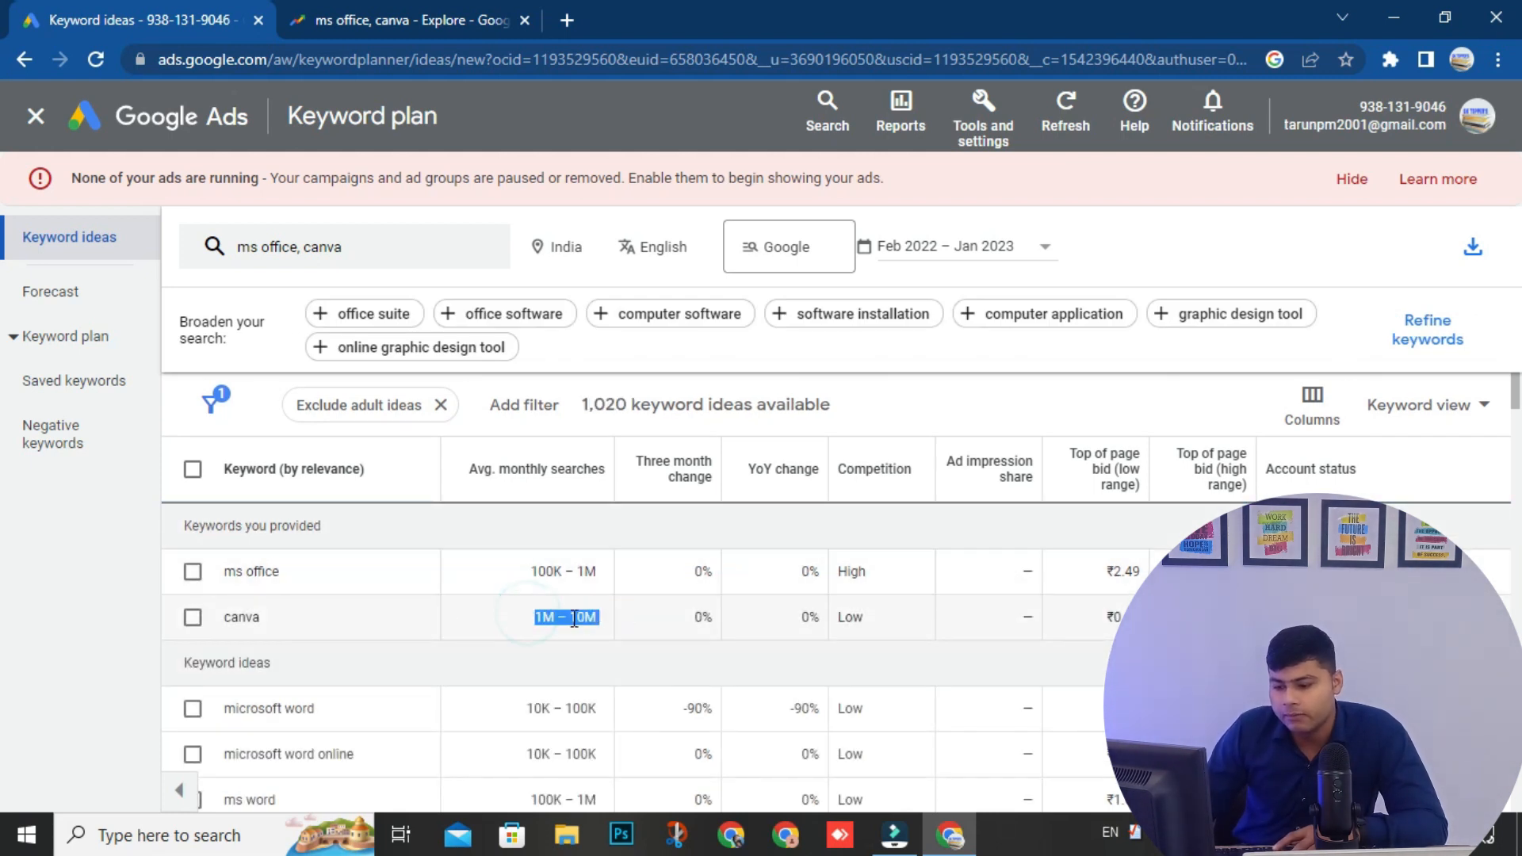
# - Compare monthly searches and competition for "ms office" and "canva" in Keyword Planner with their interest-over-time graph in Google Trends
pyautogui.click(607, 620)
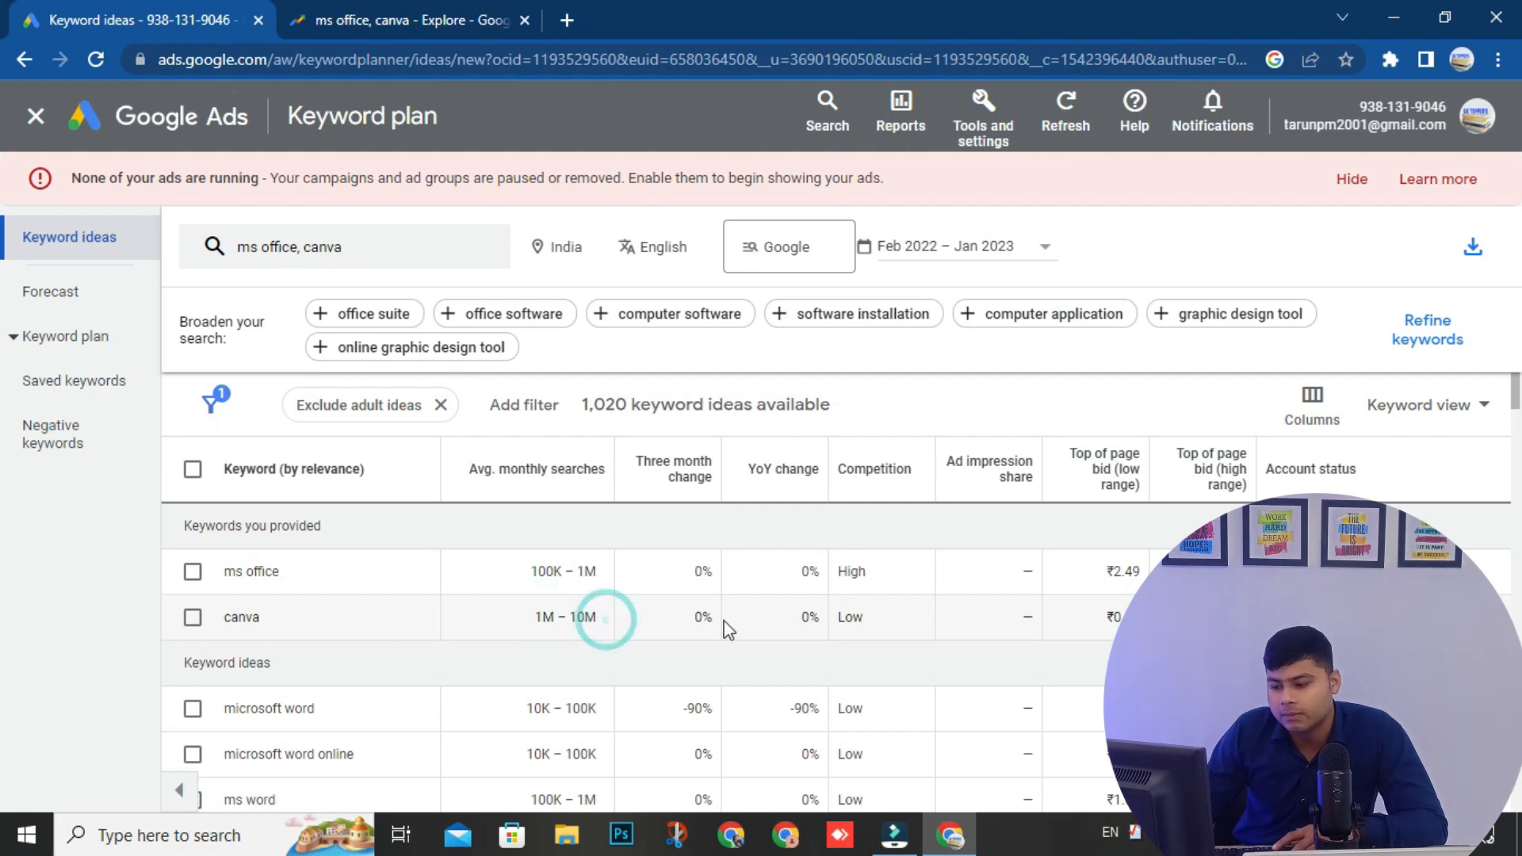
pyautogui.click(854, 622)
pyautogui.click(412, 20)
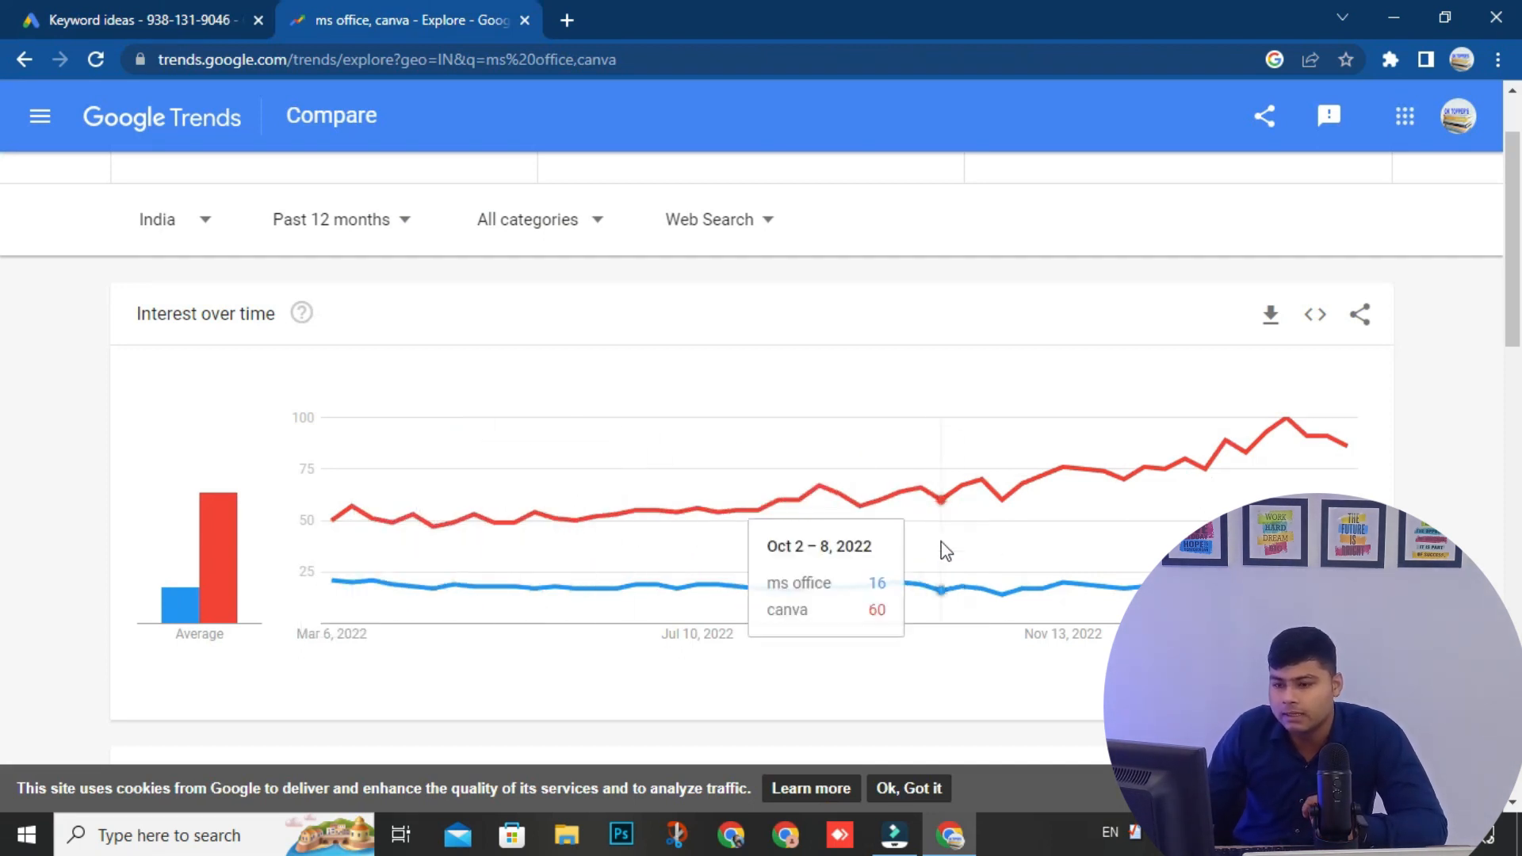
pyautogui.click(158, 14)
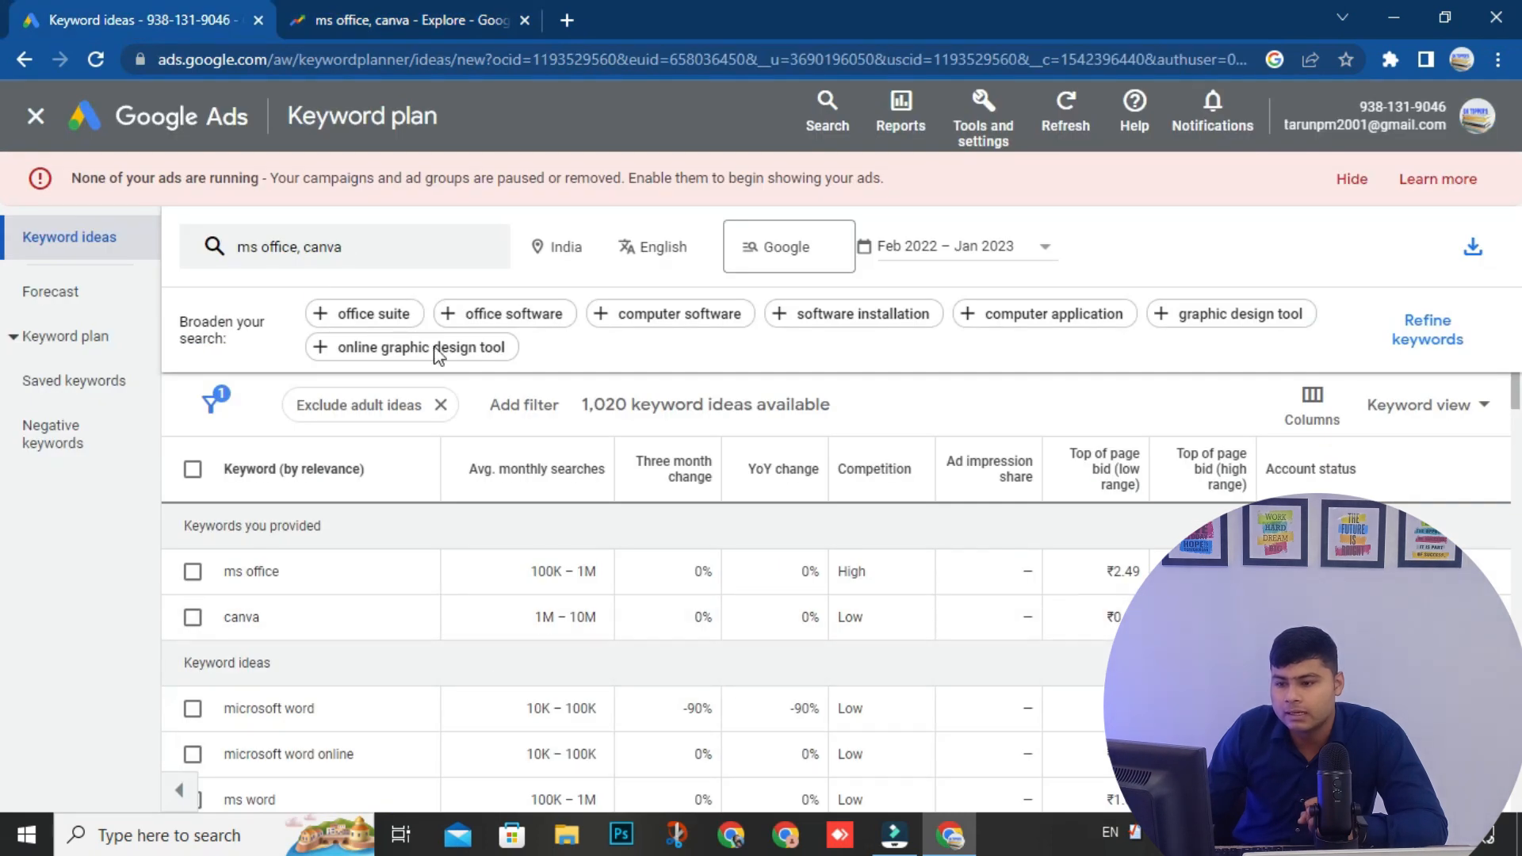
pyautogui.click(417, 14)
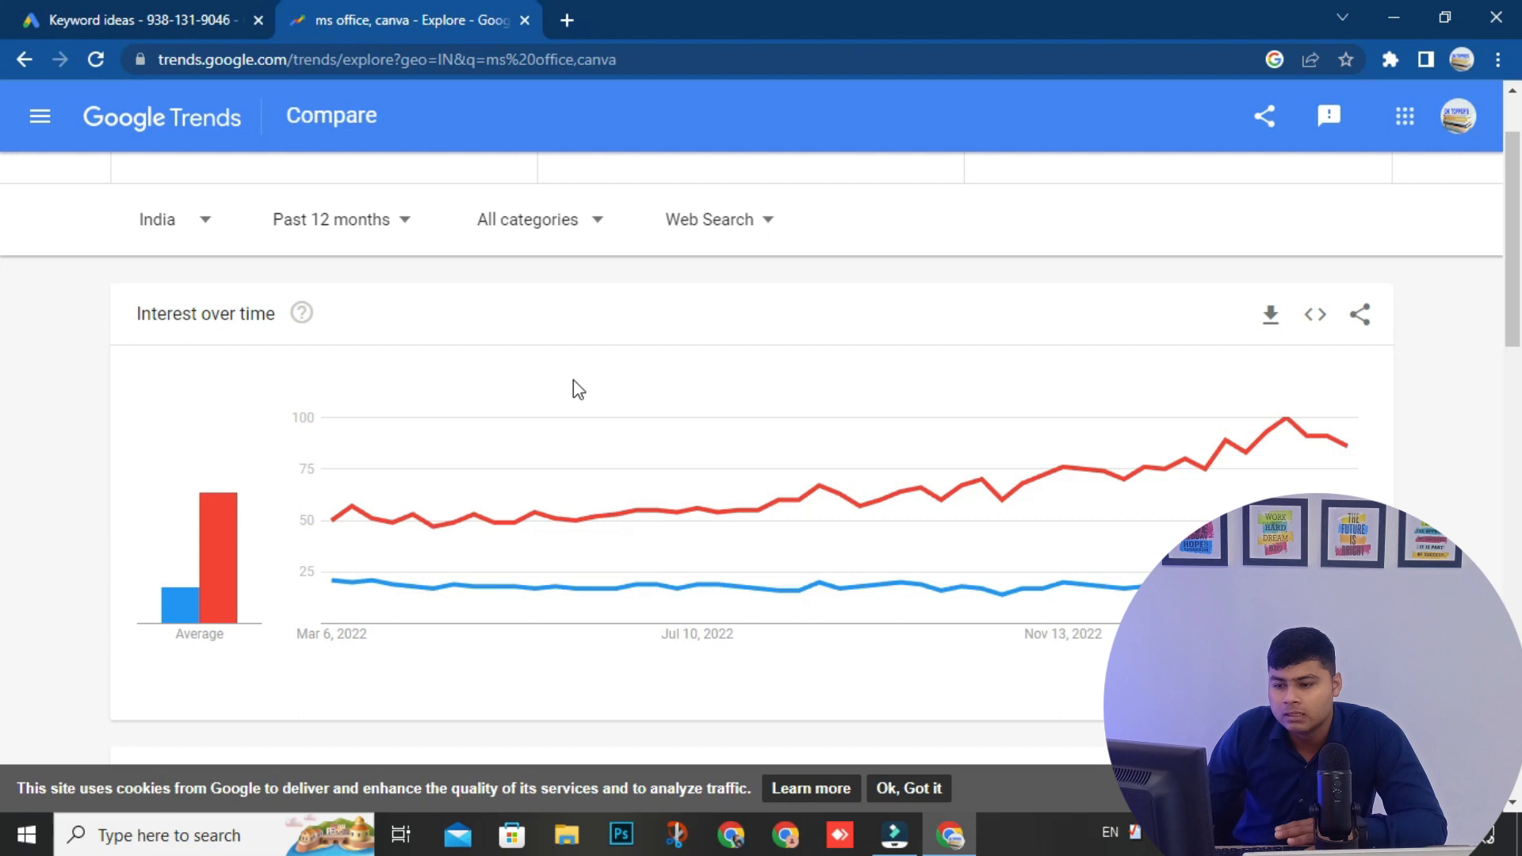
pyautogui.click(169, 4)
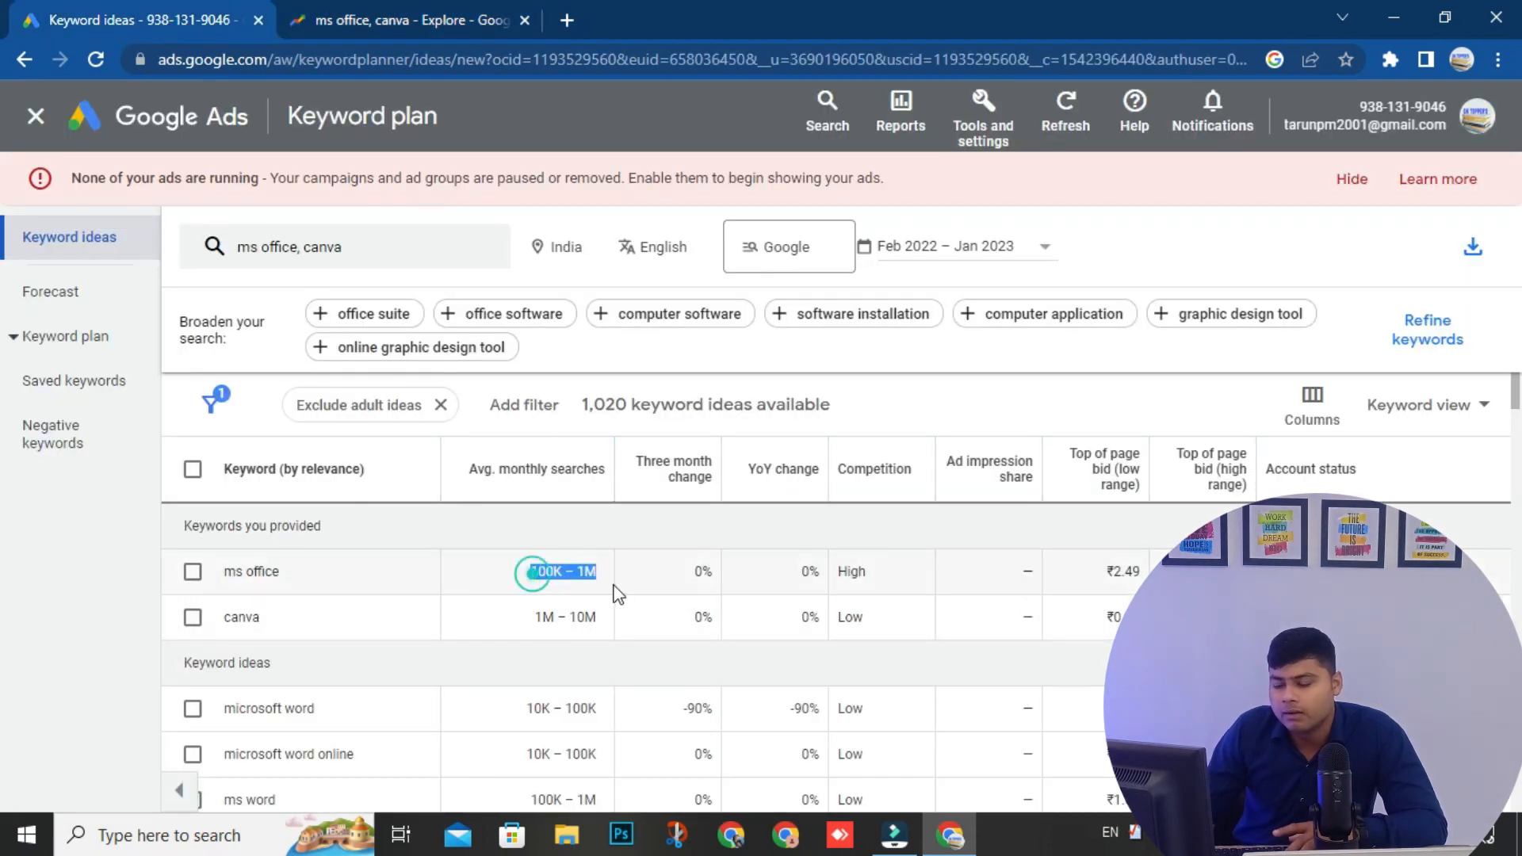
pyautogui.hotkey('ctrl', 'Tab')
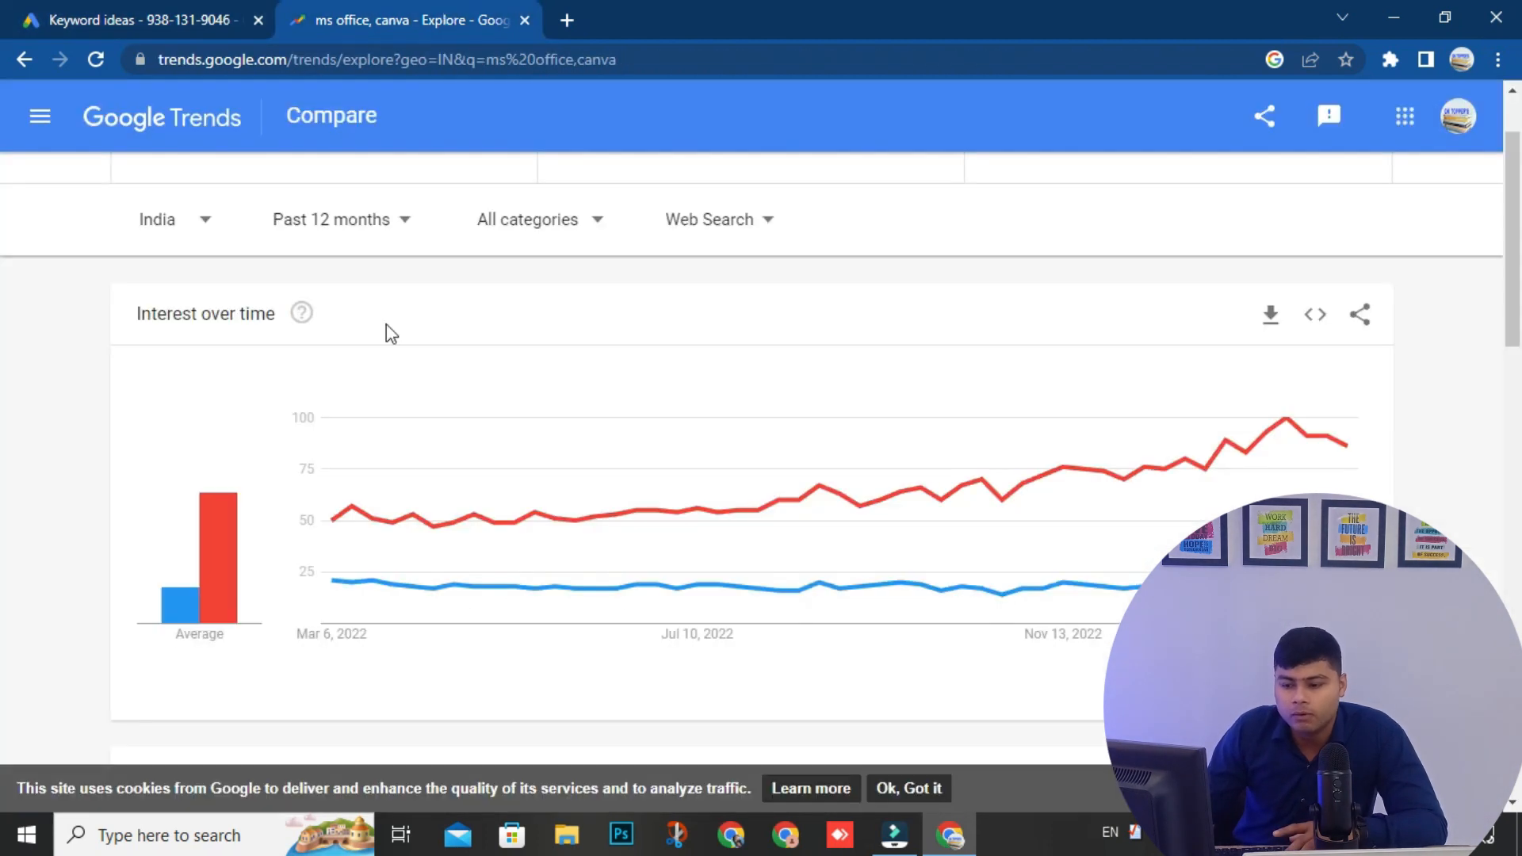
pyautogui.doubleClick(397, 585)
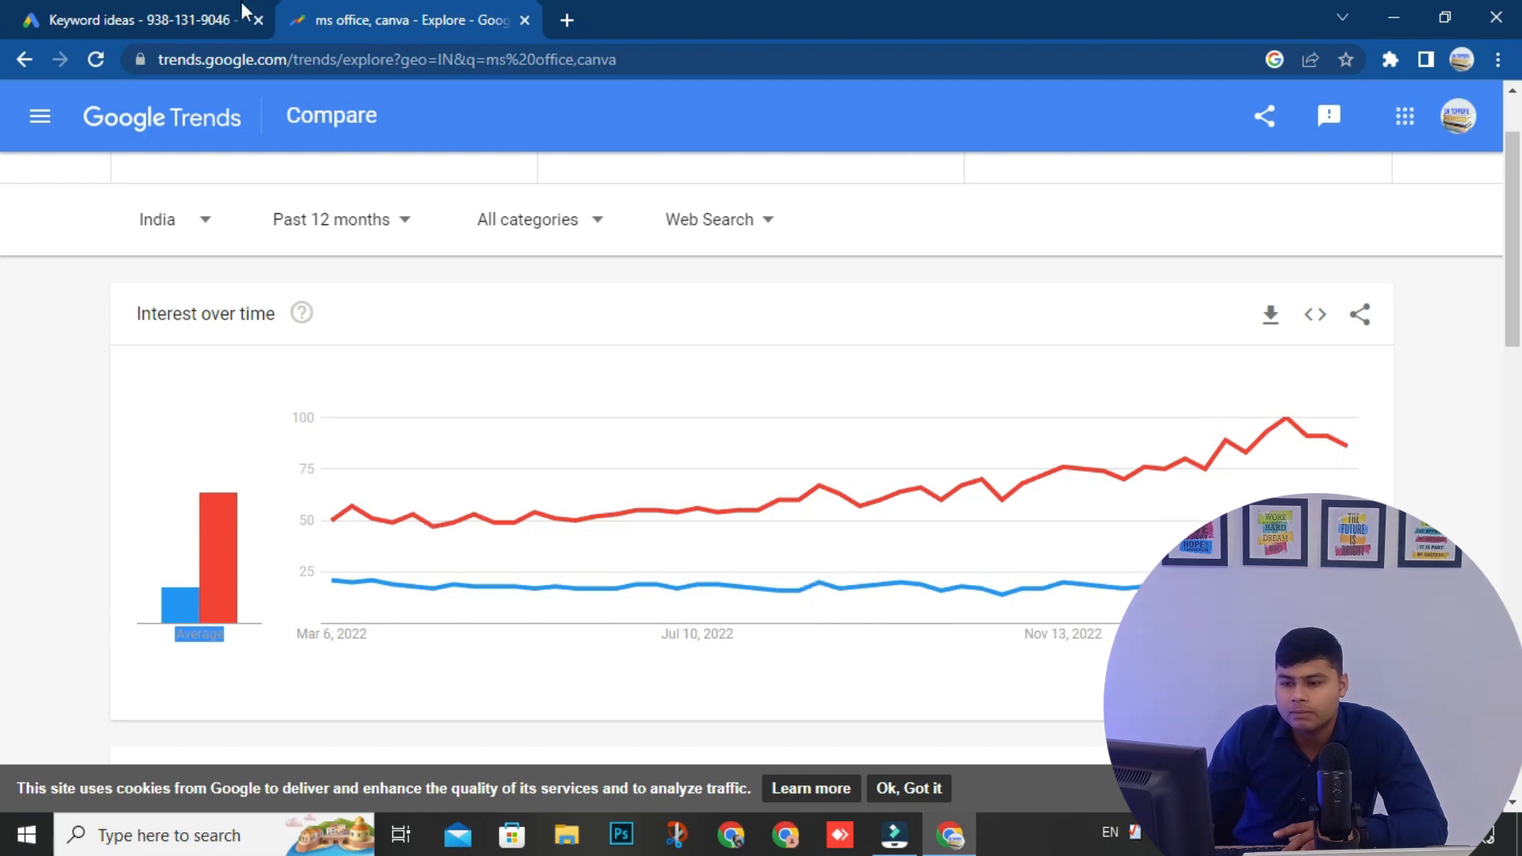
# - Return to Keyword Planner and review the keyword ideas related to "ms office" and "canva", with their search volumes and competition
pyautogui.click(204, 13)
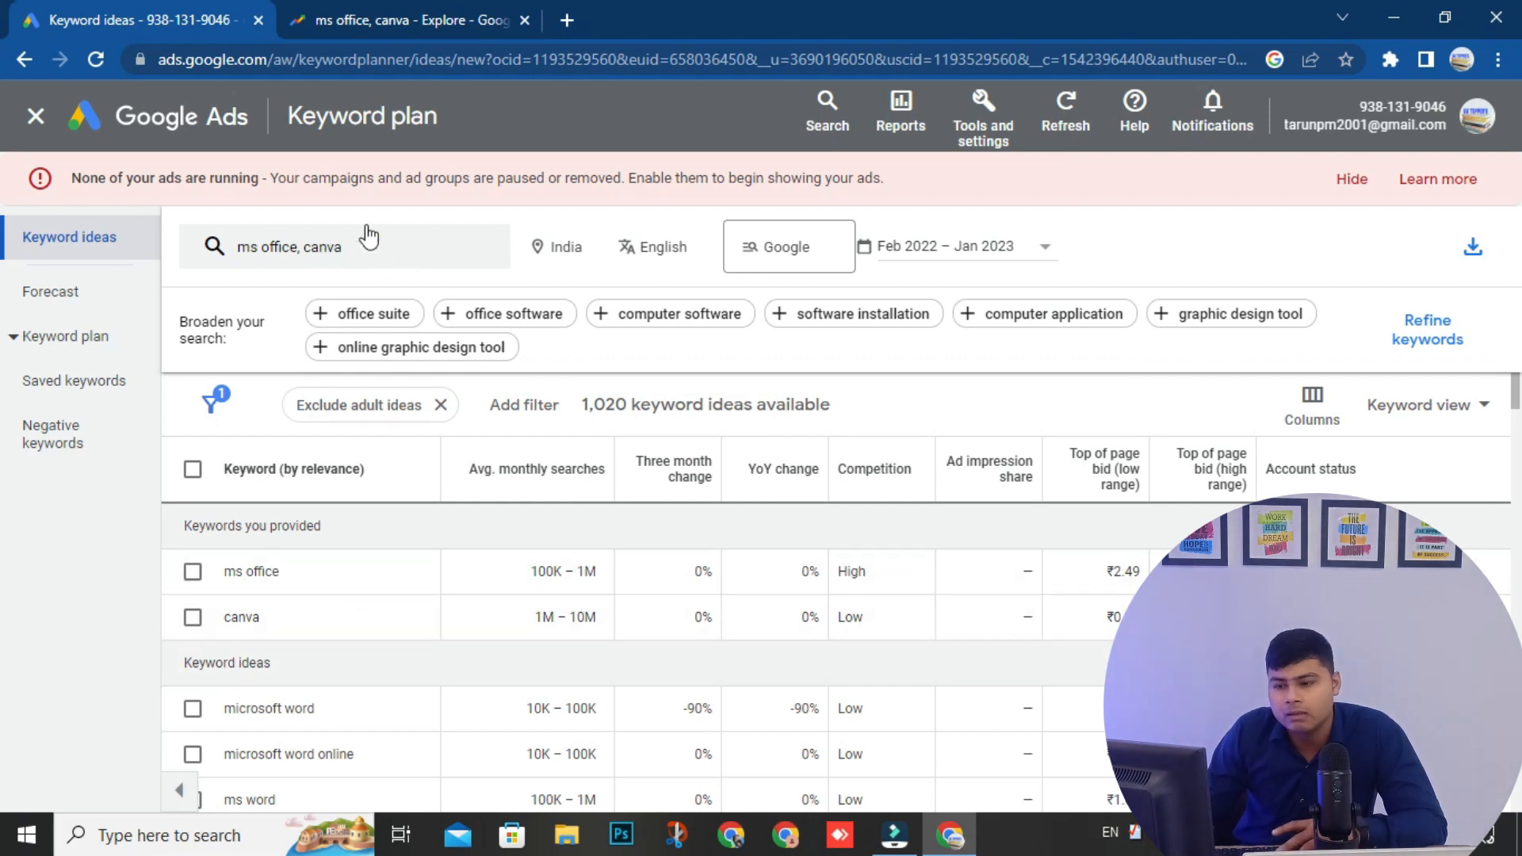
pyautogui.scroll(-1, 656, 561)
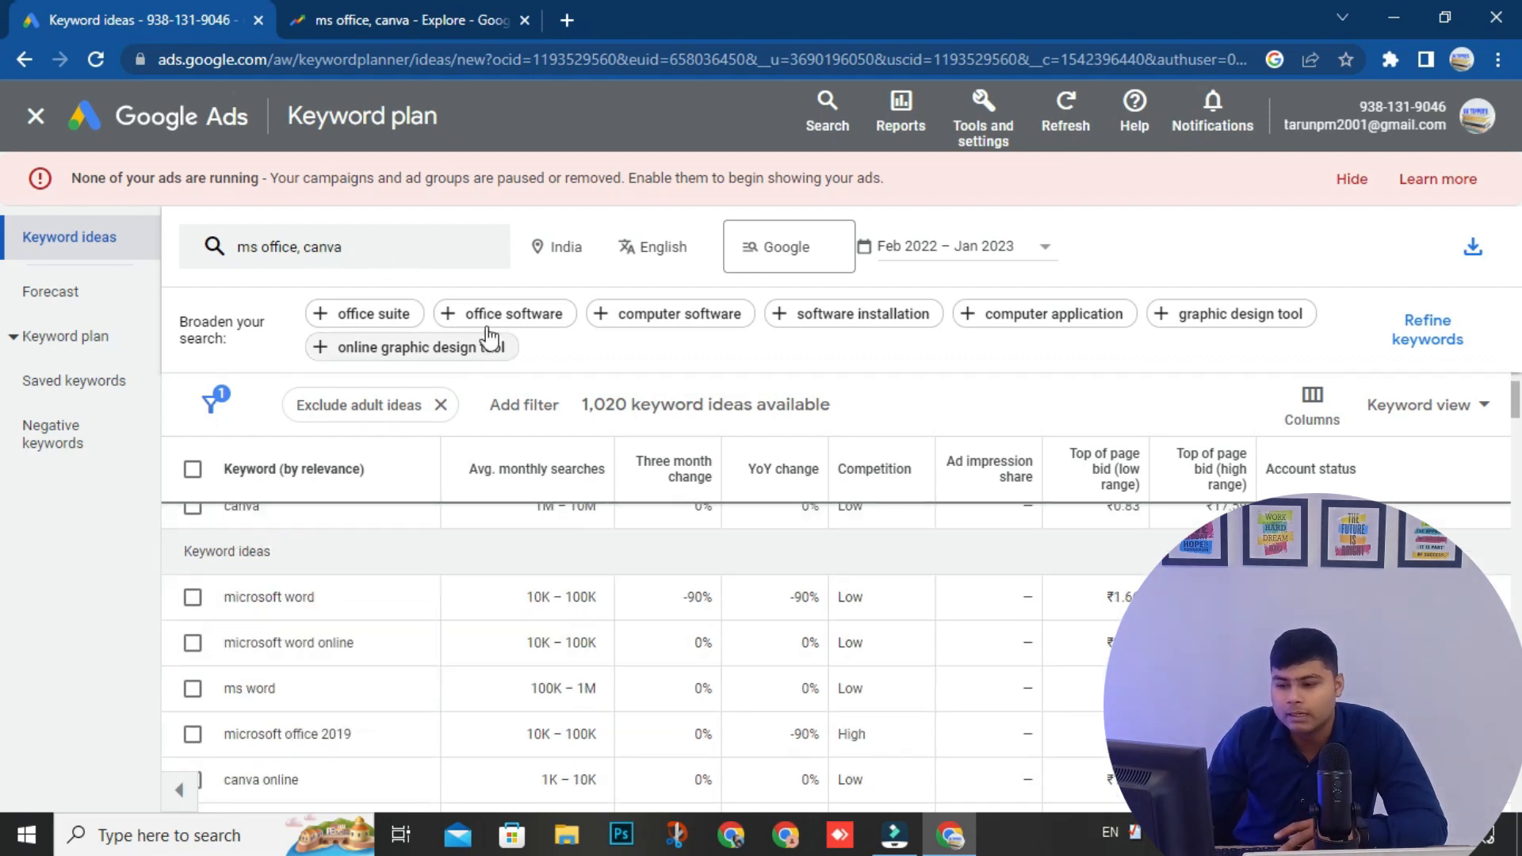
pyautogui.scroll(1, 626, 616)
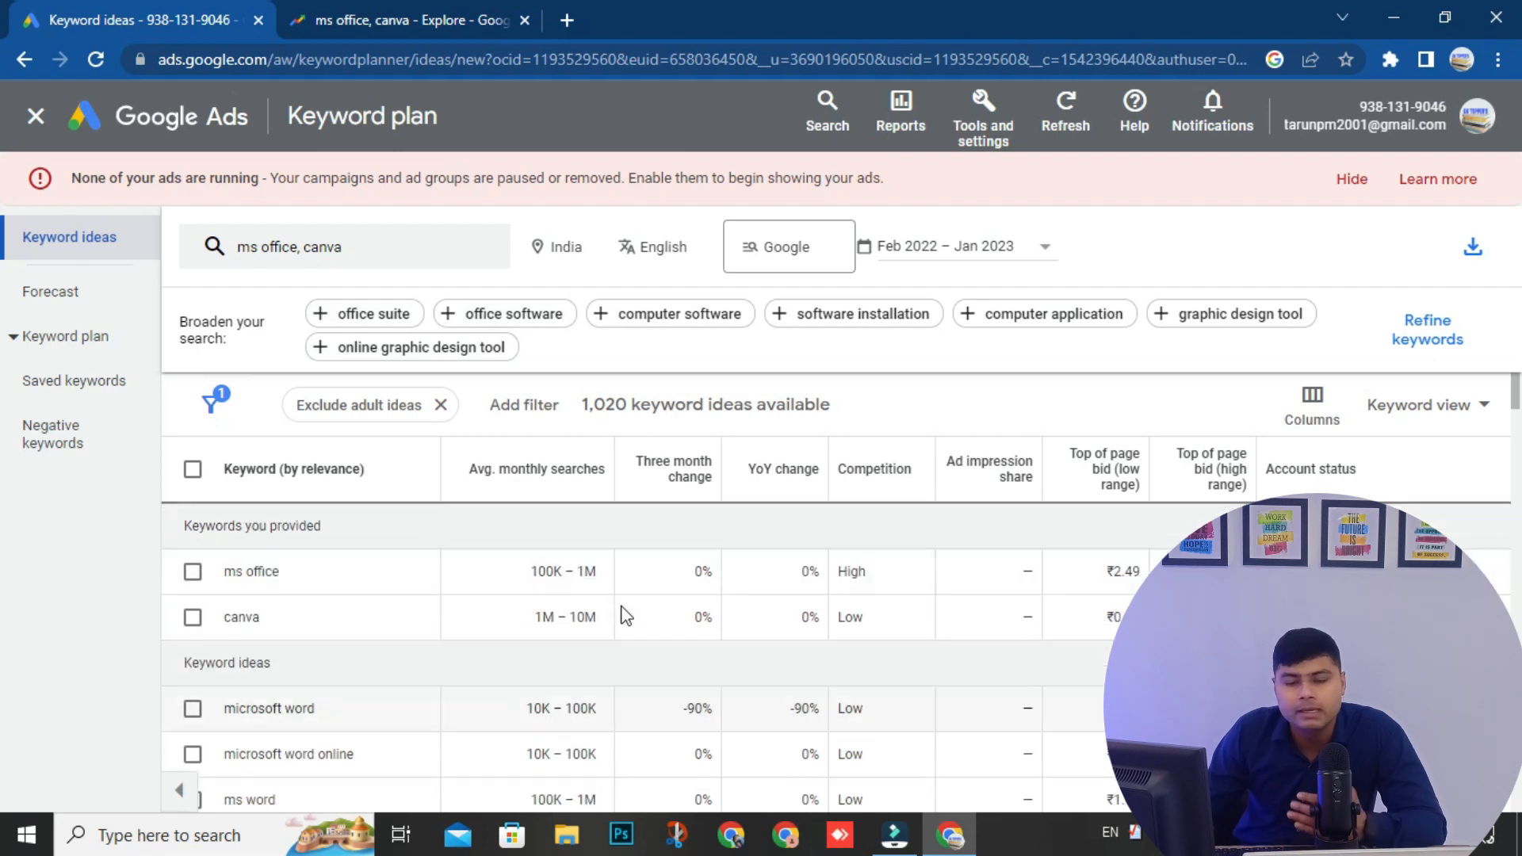
pyautogui.scroll(-2, 626, 616)
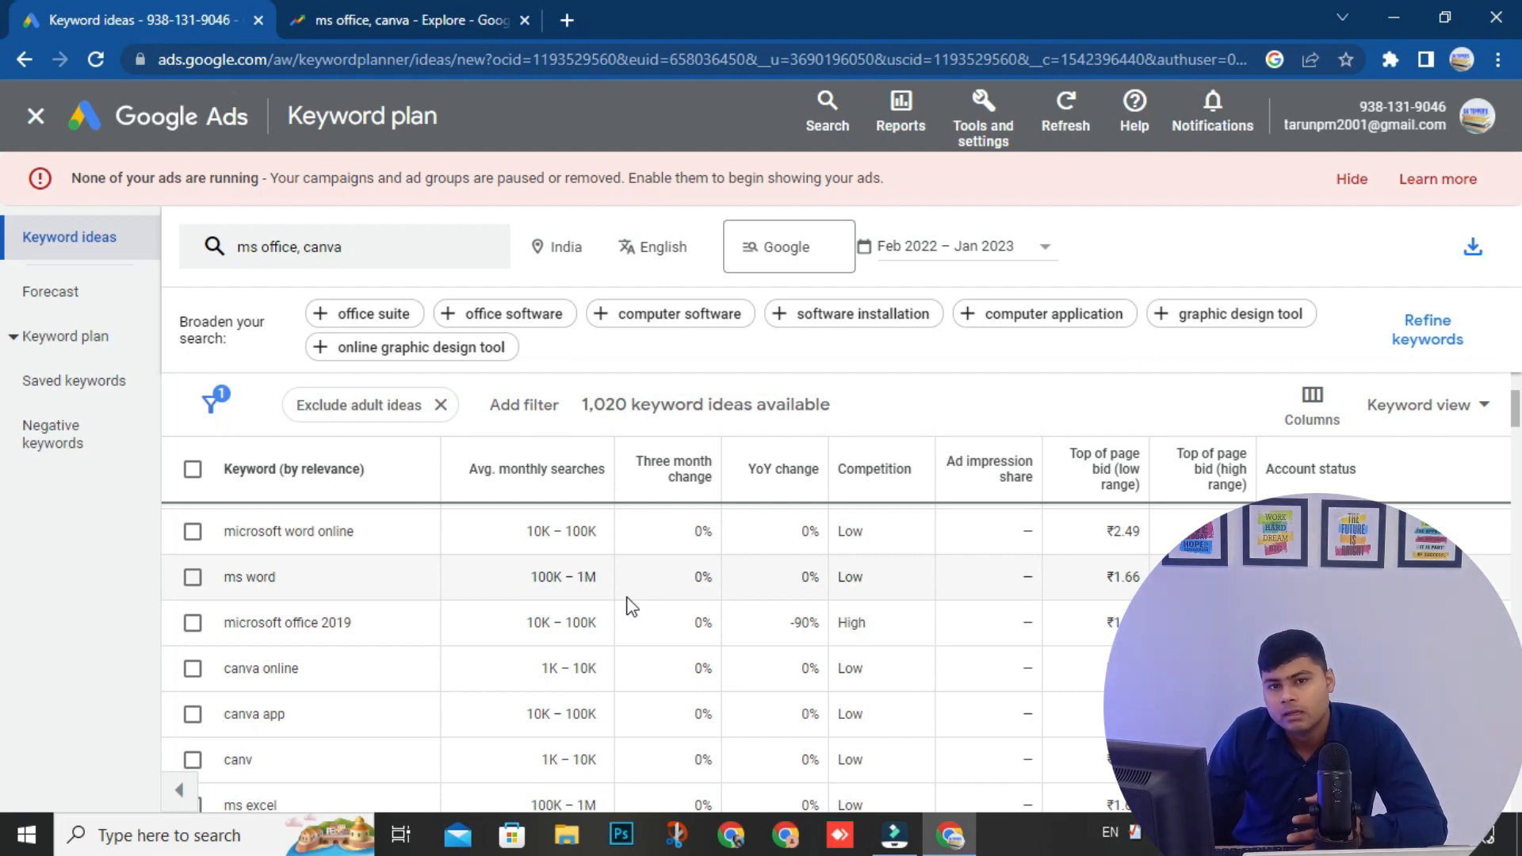
pyautogui.scroll(-2, 631, 611)
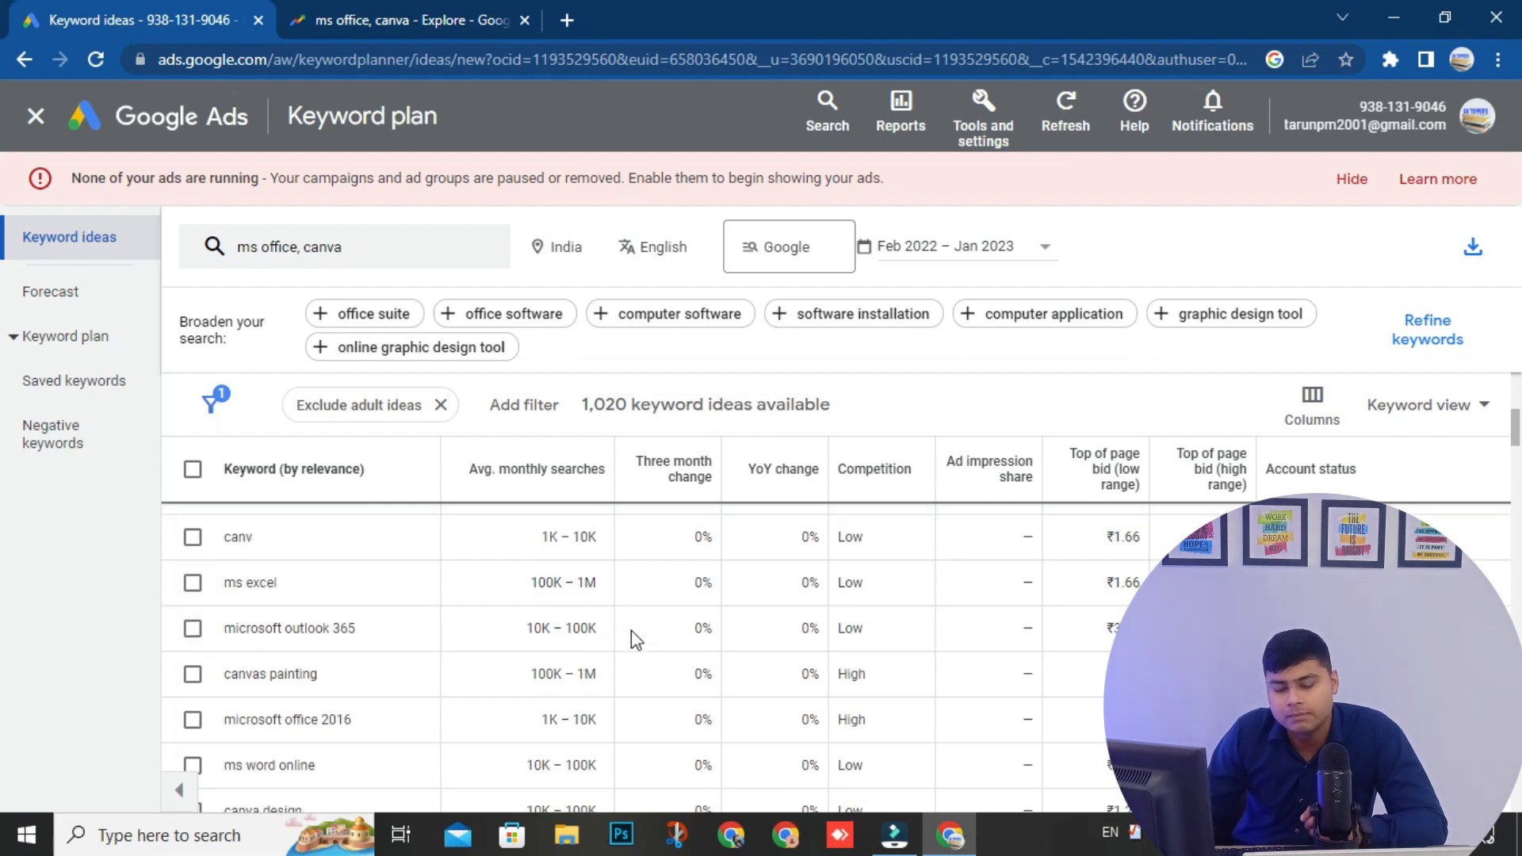